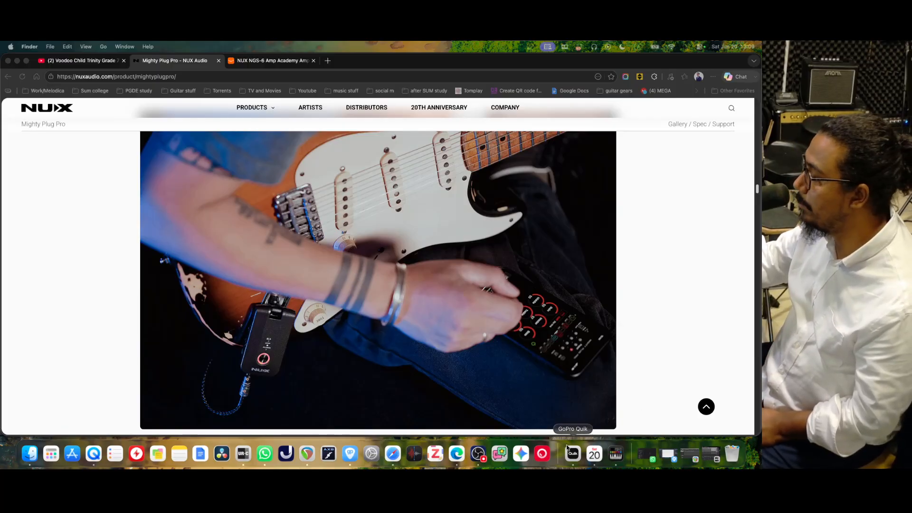
Switch to REAPER and enlarge the PC Mighty plug track and timeline for a closer view of the preset items.
click(690, 455)
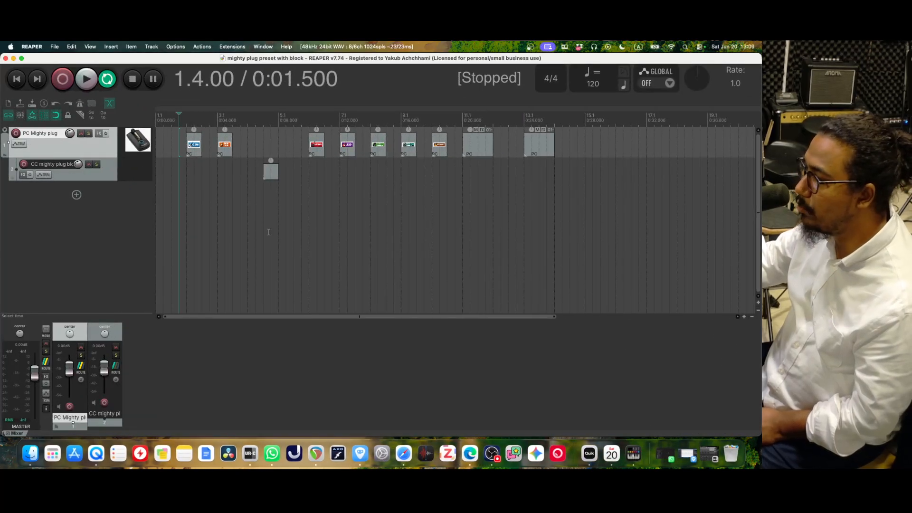
drag(111, 158, 112, 180)
drag(557, 316, 389, 307)
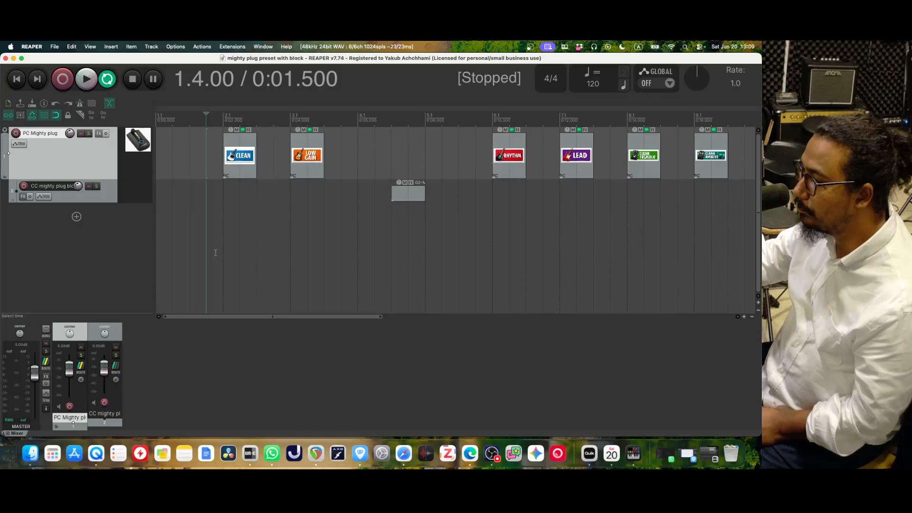
Review the preset items on the PC Mighty plug track and select the CC item on the track beneath it.
click(182, 141)
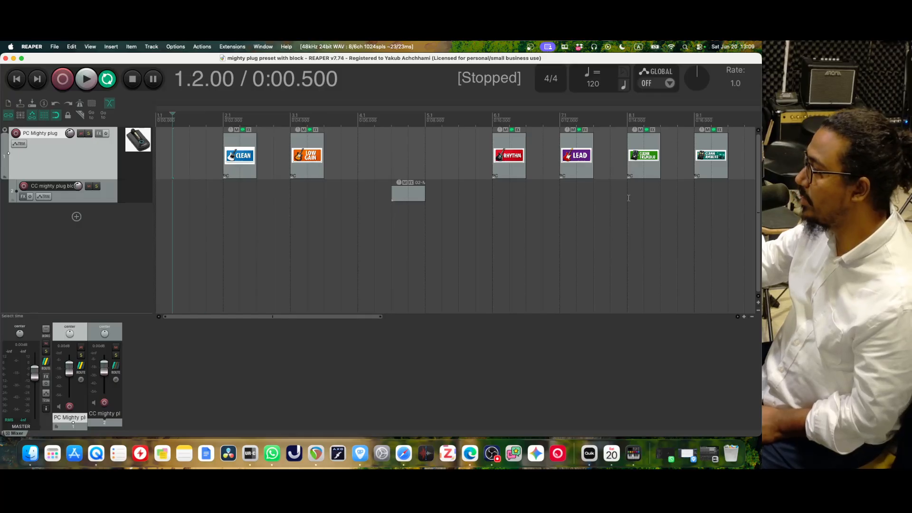
drag(330, 317, 356, 317)
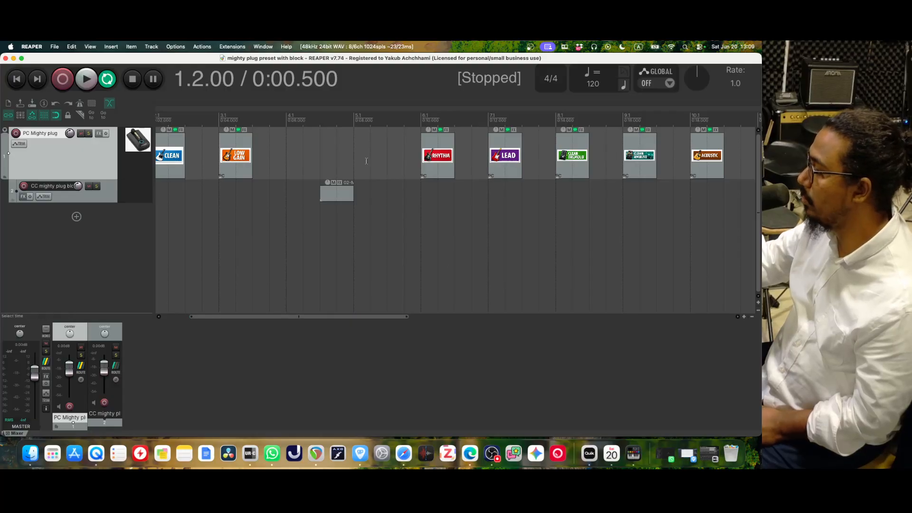
drag(310, 317, 284, 323)
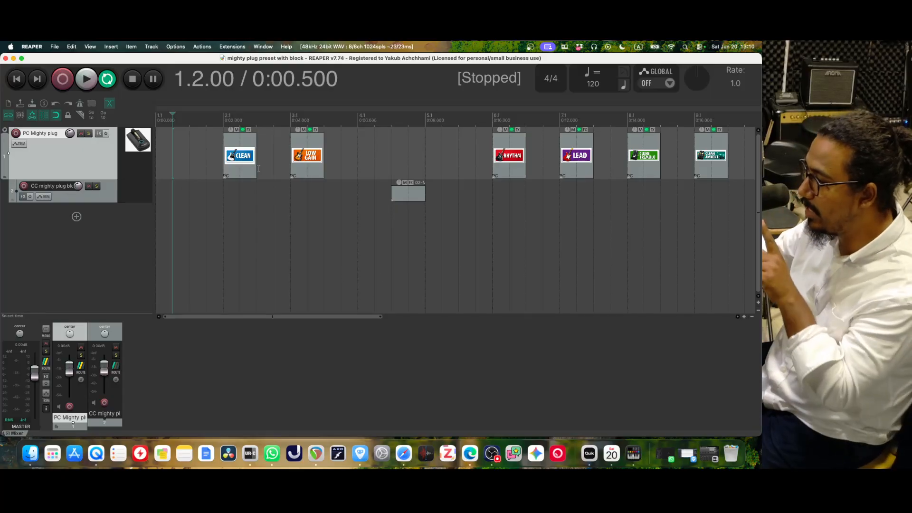
click(407, 195)
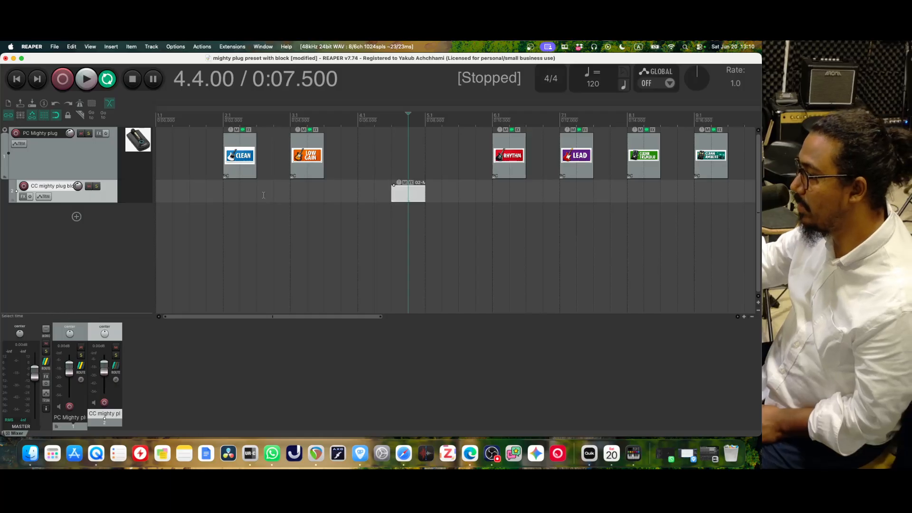
click(173, 119)
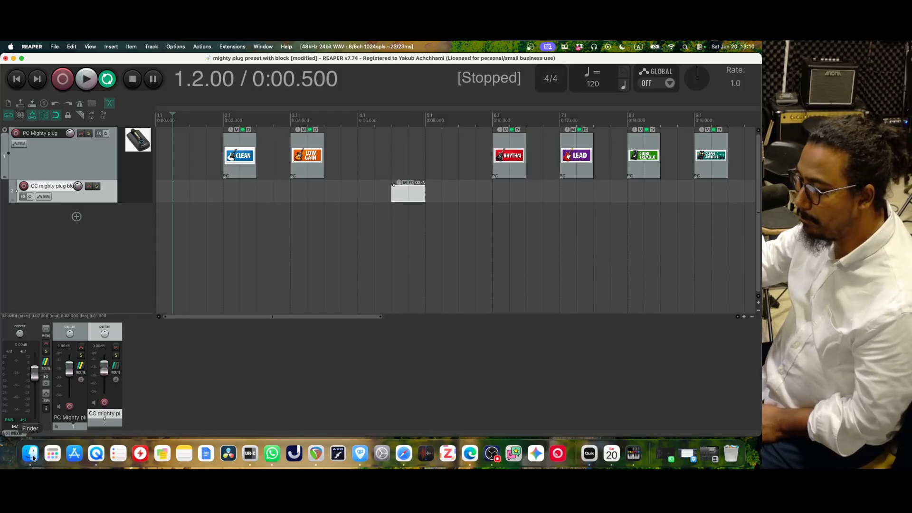
Launch MightyEditor and place its window so the preset items on the REAPER timeline stay in view.
click(53, 453)
click(246, 173)
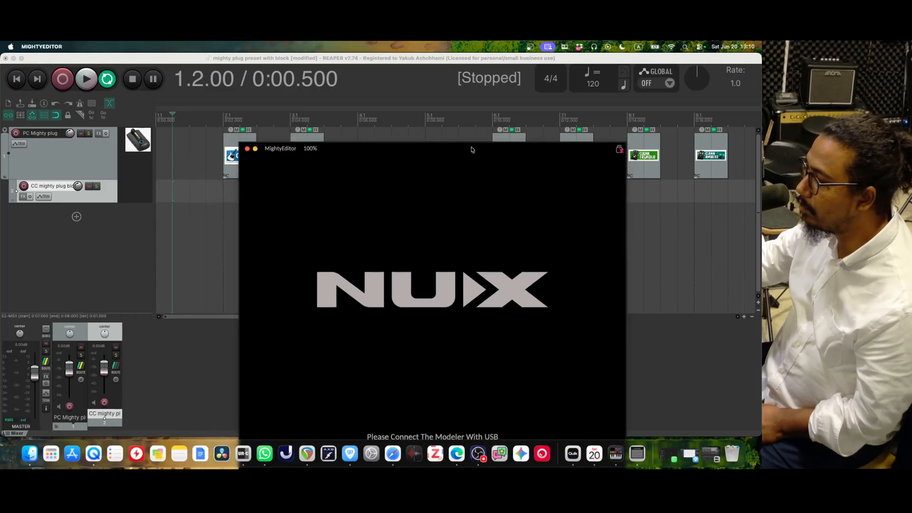
drag(579, 148, 554, 117)
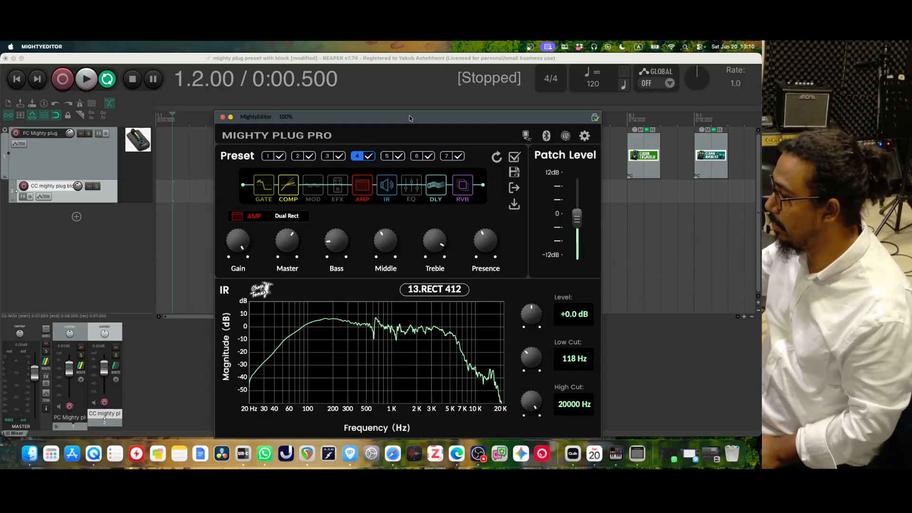
drag(410, 119, 441, 170)
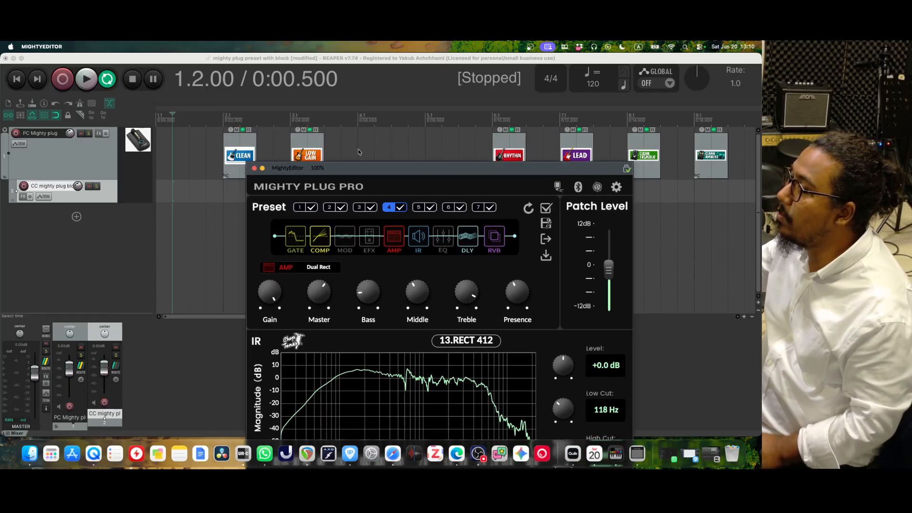
Play the project from 1.4.00 while watching MightyEditor's active preset, then stop with the edit cursor at 1.3.00.
click(204, 116)
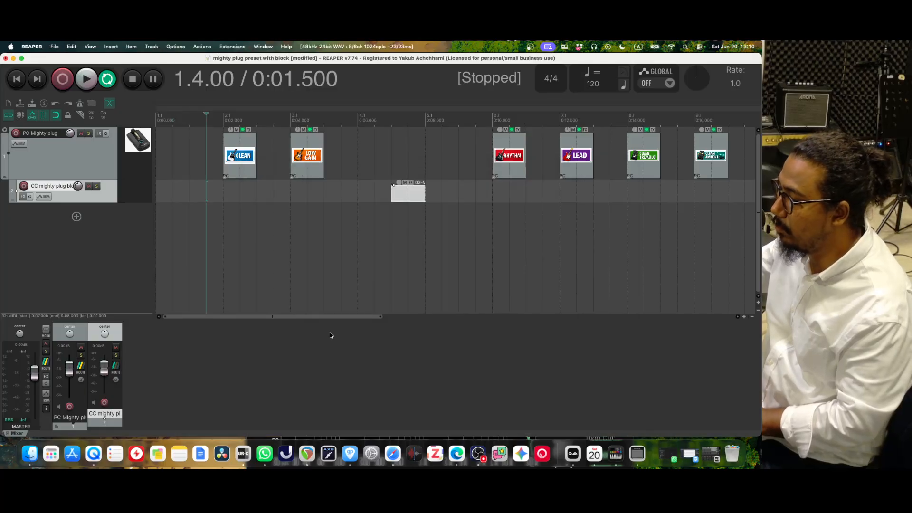
key(space)
click(638, 454)
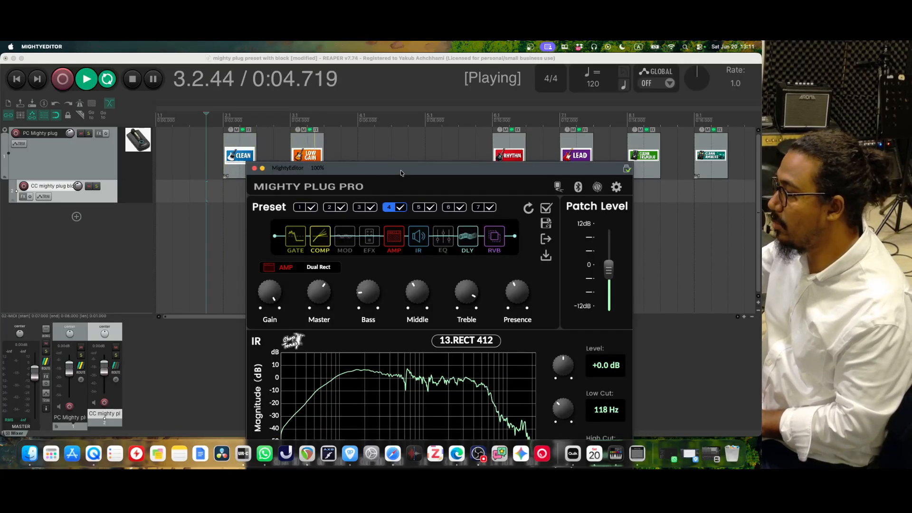
drag(403, 171, 428, 148)
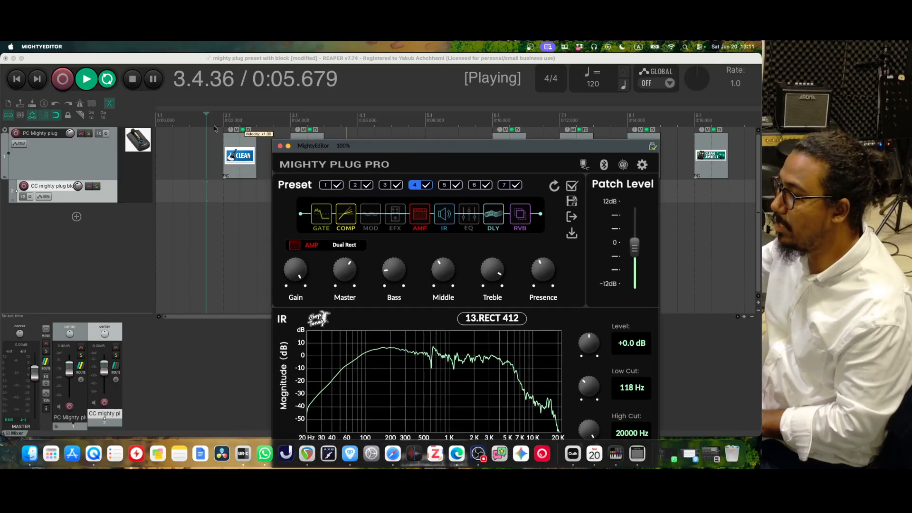
click(188, 123)
key(space)
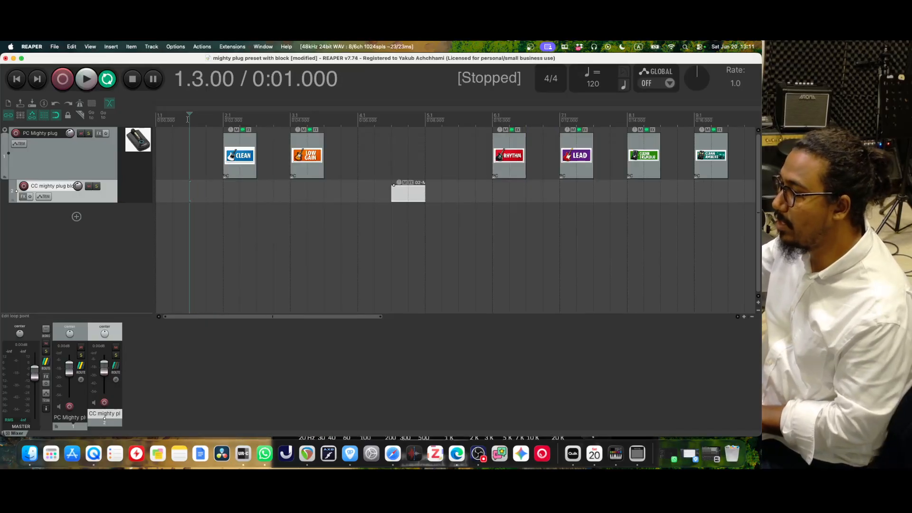
Set MightyEditor's MIDI input to the IAC Driver bus 1 and return to the PC Mighty plug track in REAPER.
click(636, 453)
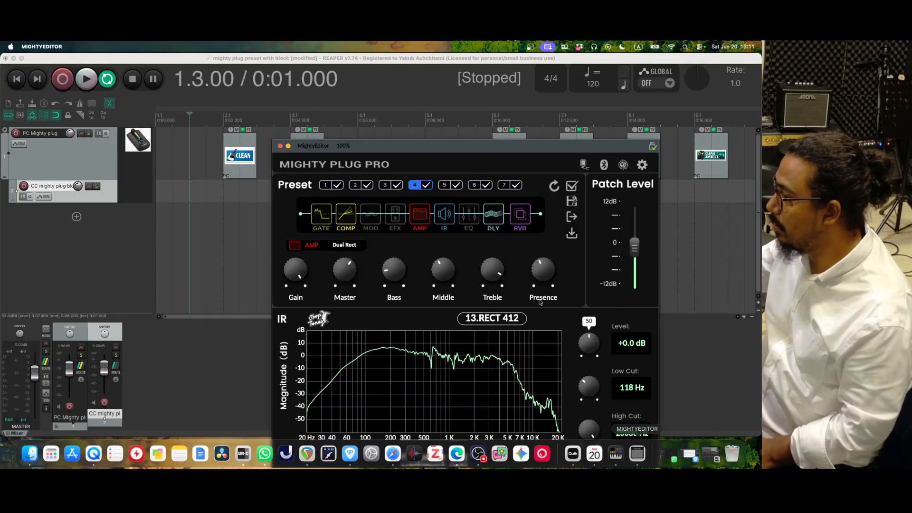
drag(496, 149, 427, 106)
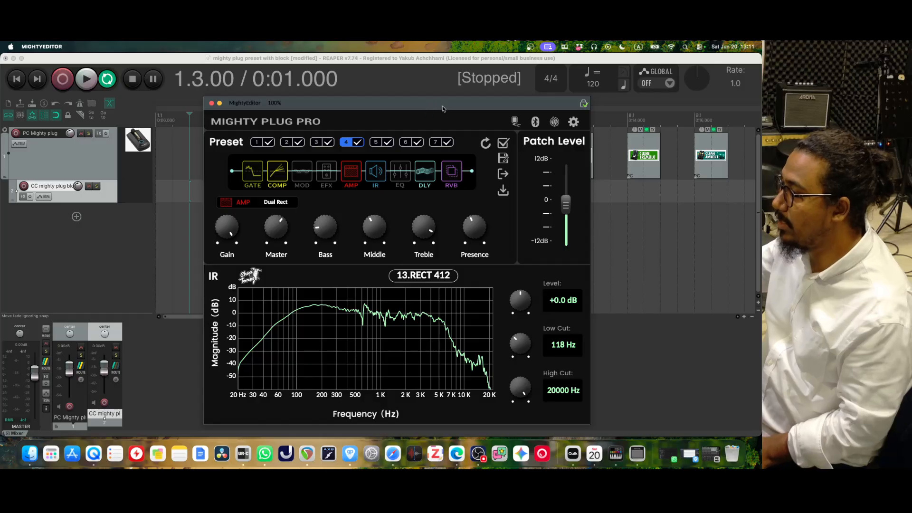
click(574, 122)
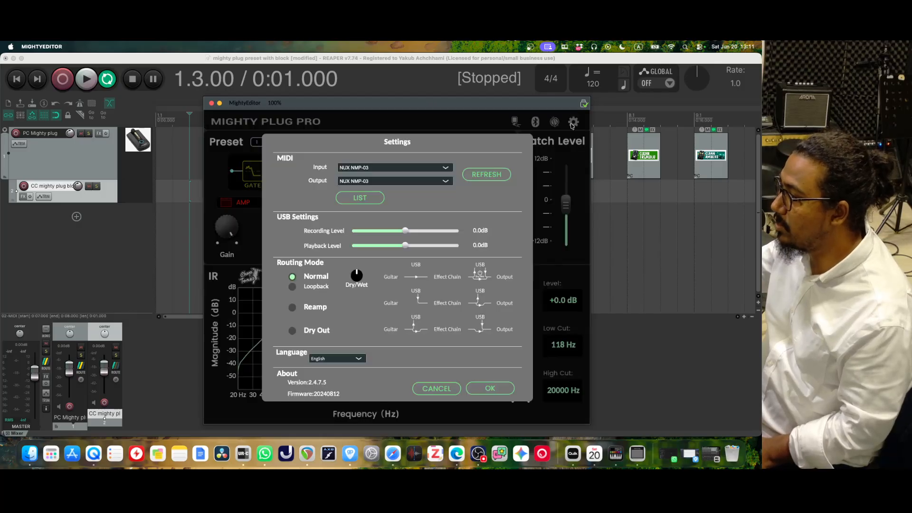
click(408, 169)
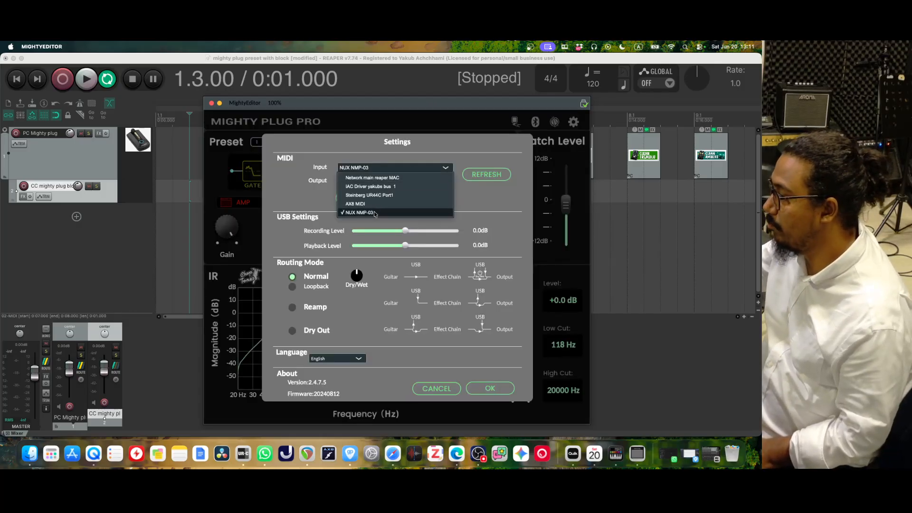
click(386, 187)
click(491, 389)
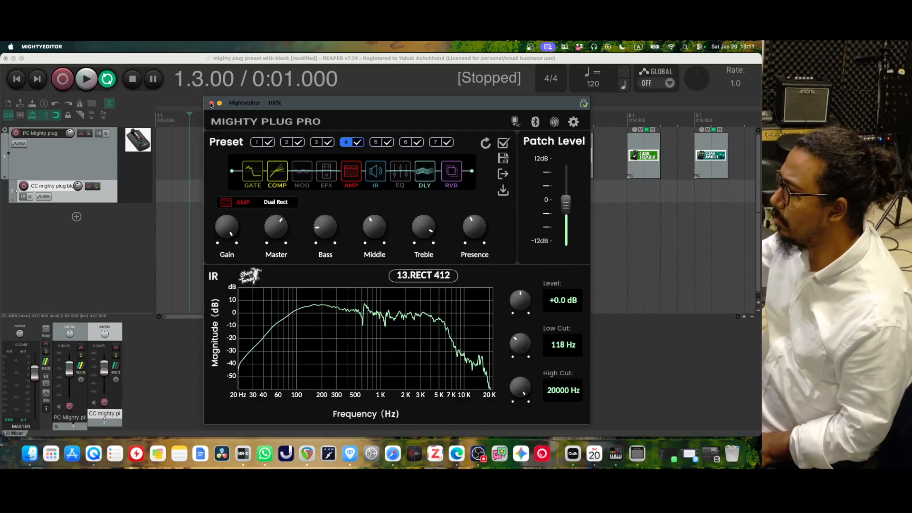
drag(265, 105, 328, 120)
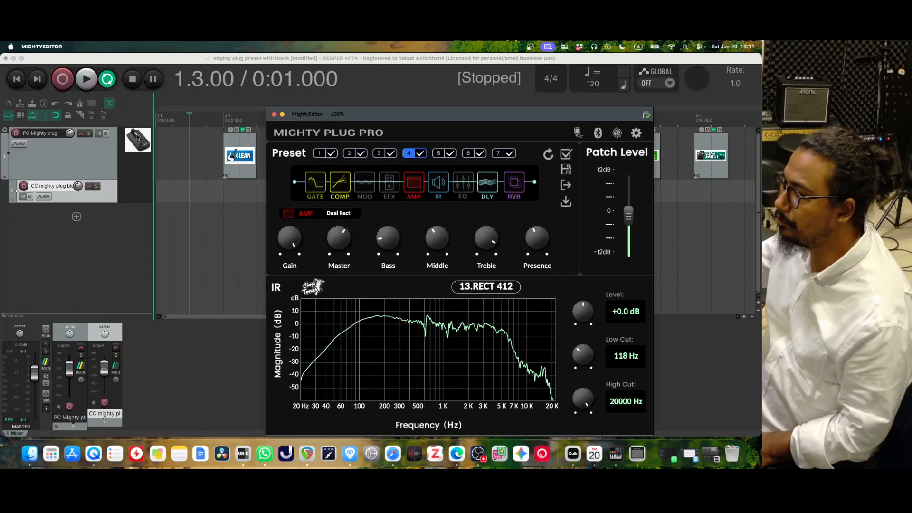
click(84, 159)
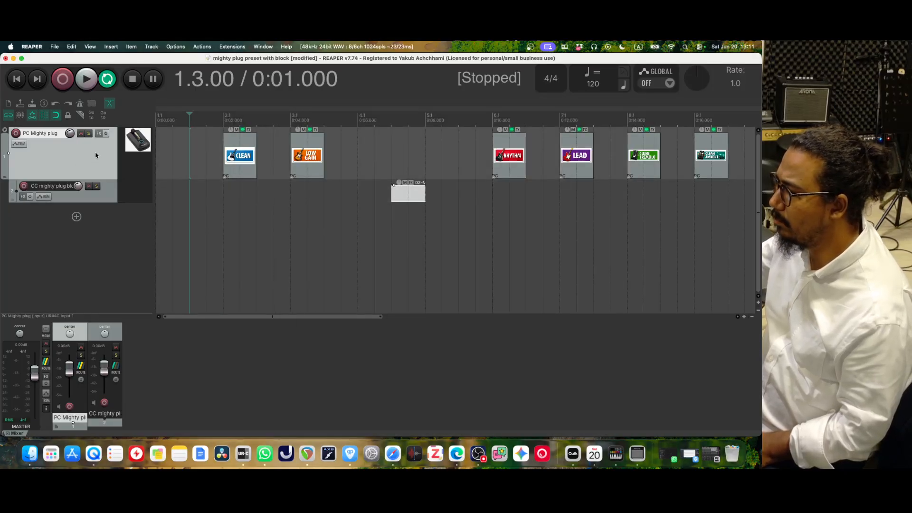
right_click(99, 150)
click(82, 284)
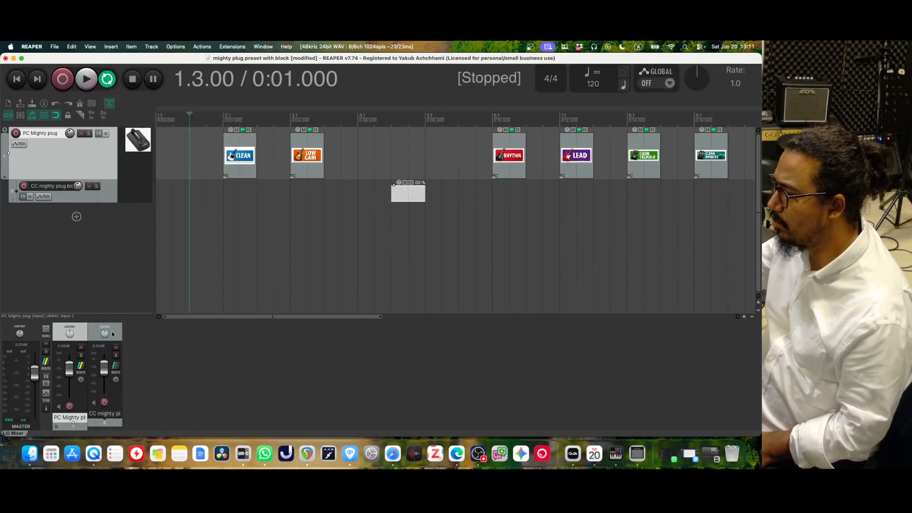
right_click(84, 340)
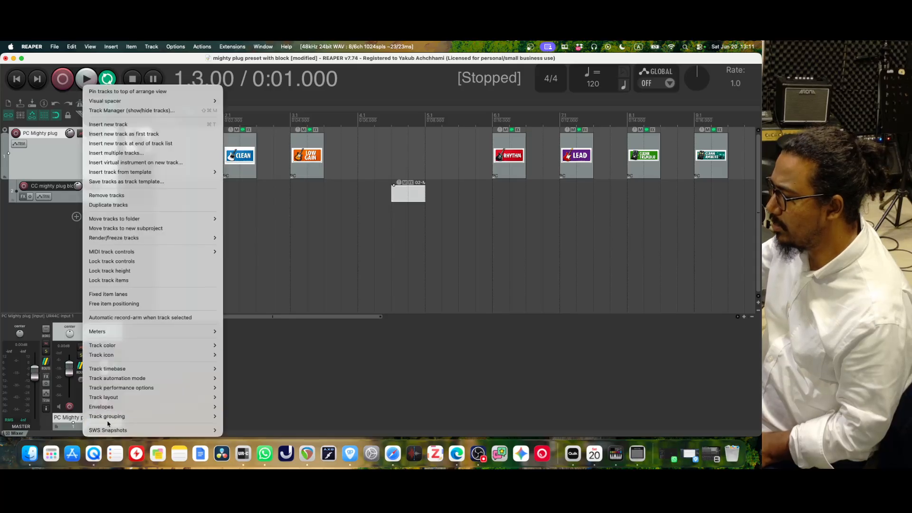
click(73, 291)
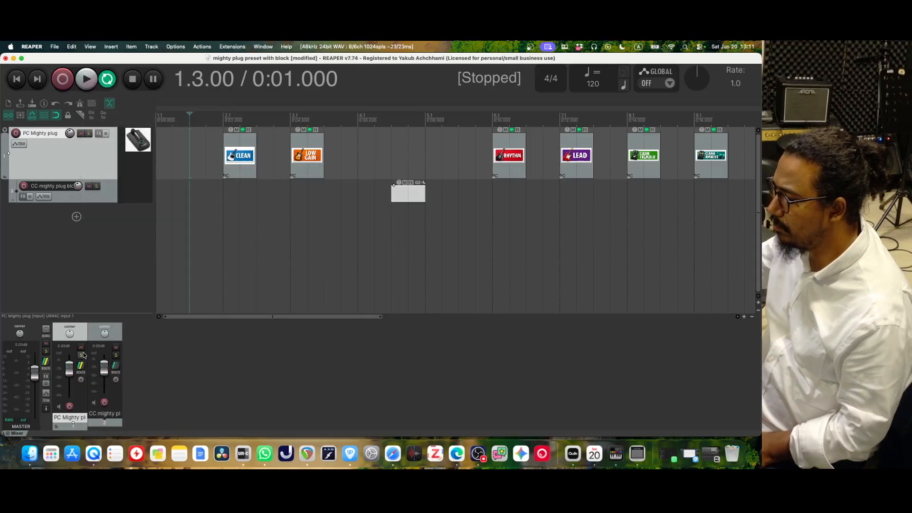
Route the PC Mighty plug track's MIDI output to the Apple IAC Driver bus 1 with Send all.
right_click(81, 370)
mouse_move(142, 423)
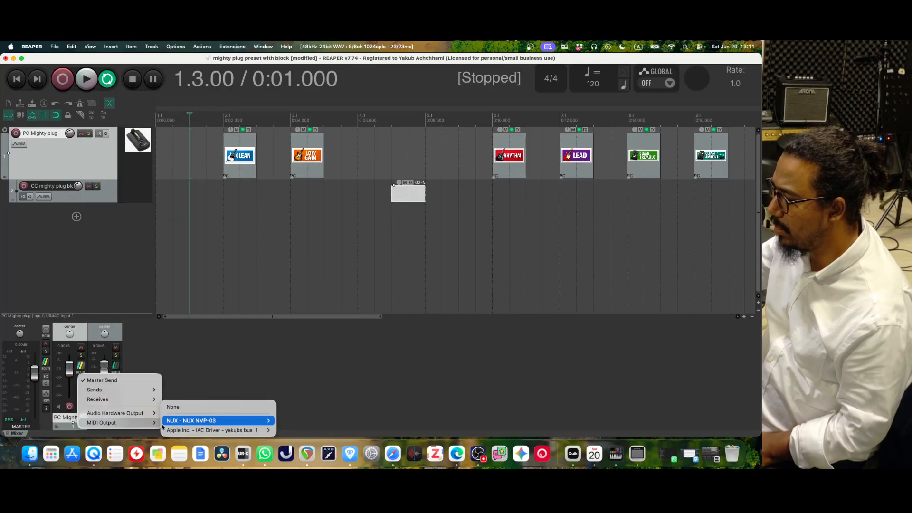
mouse_move(236, 432)
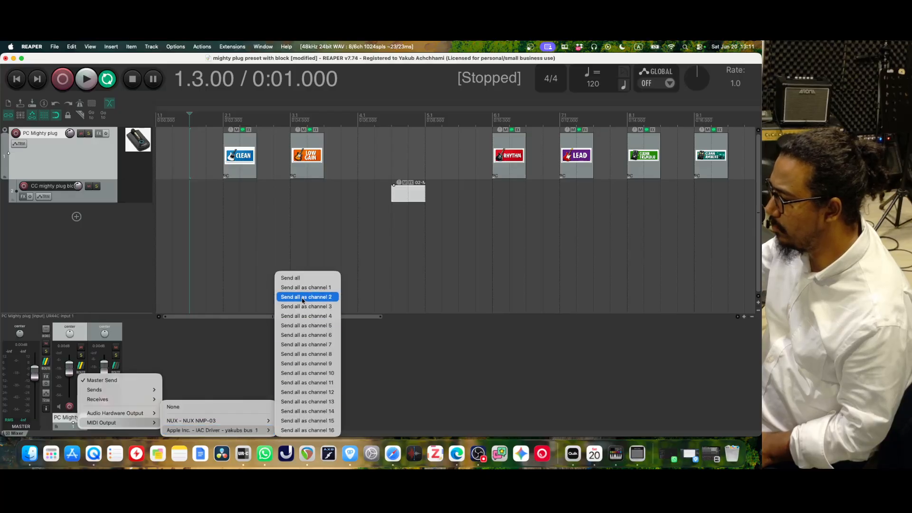
click(283, 277)
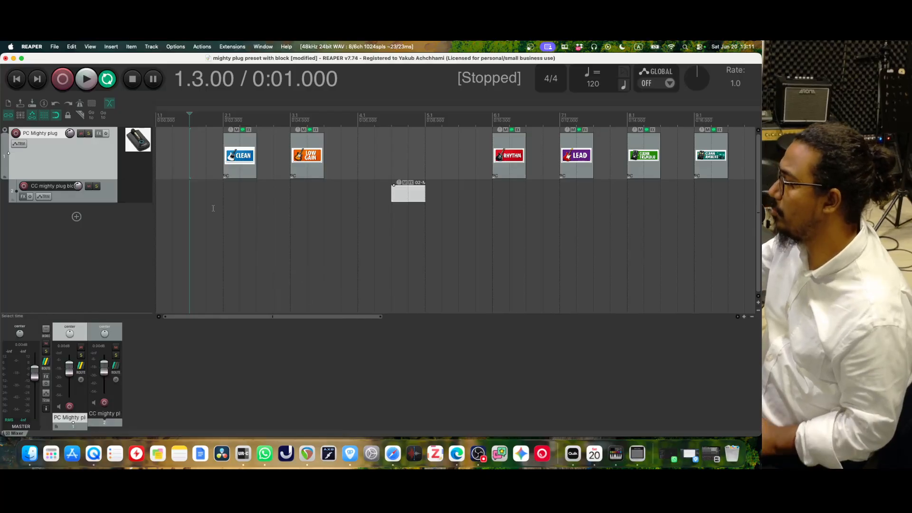
Play the project from the start and check whether the timeline items switch presets in MightyEditor, then stop playback.
click(177, 120)
click(188, 120)
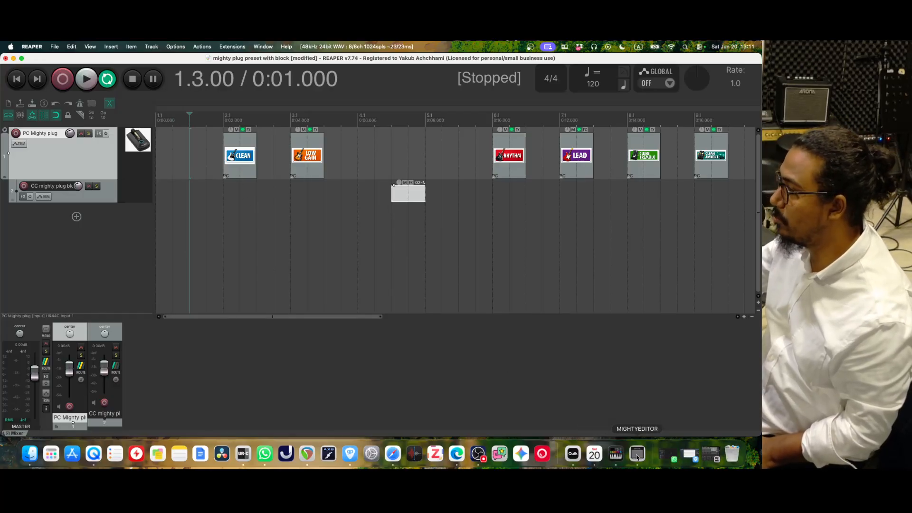
click(159, 123)
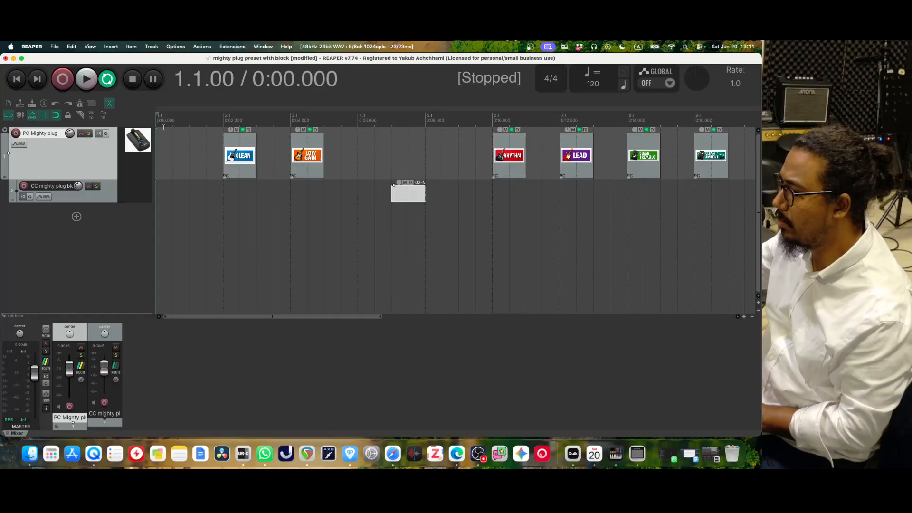
key(space)
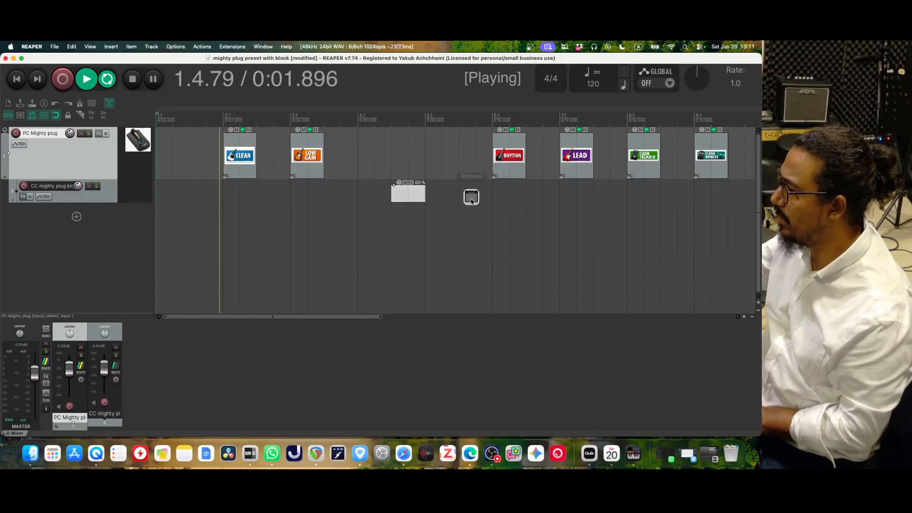
click(639, 452)
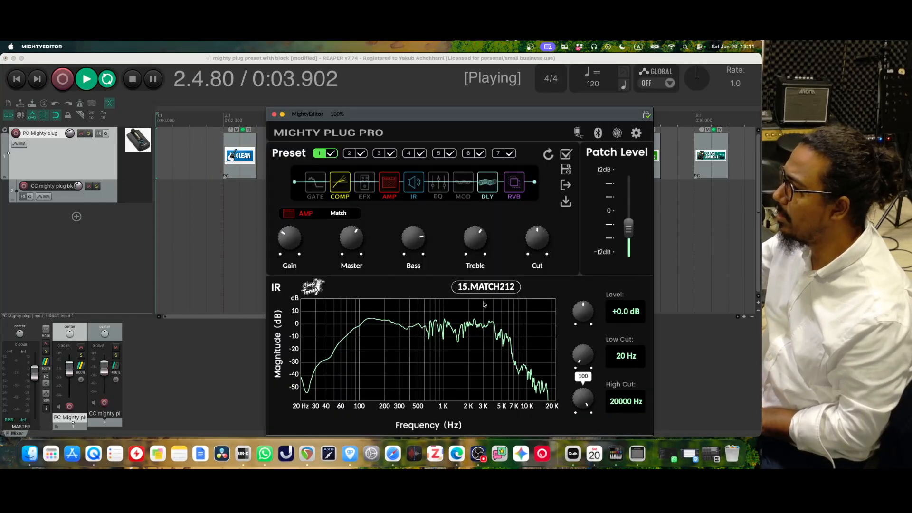
click(350, 153)
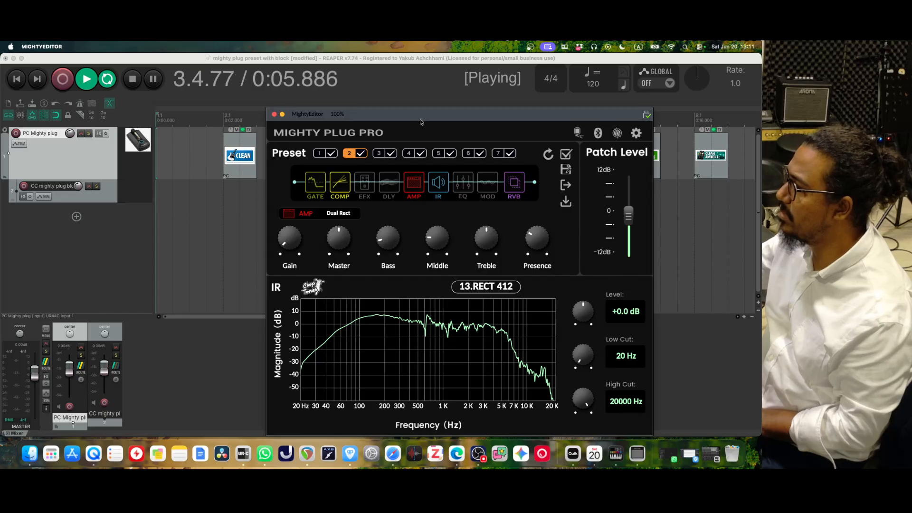
drag(422, 115, 400, 180)
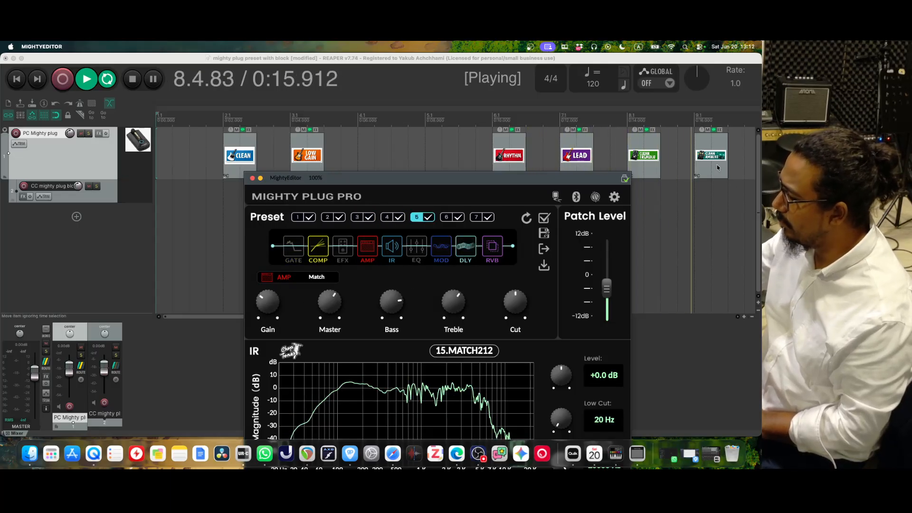
click(189, 122)
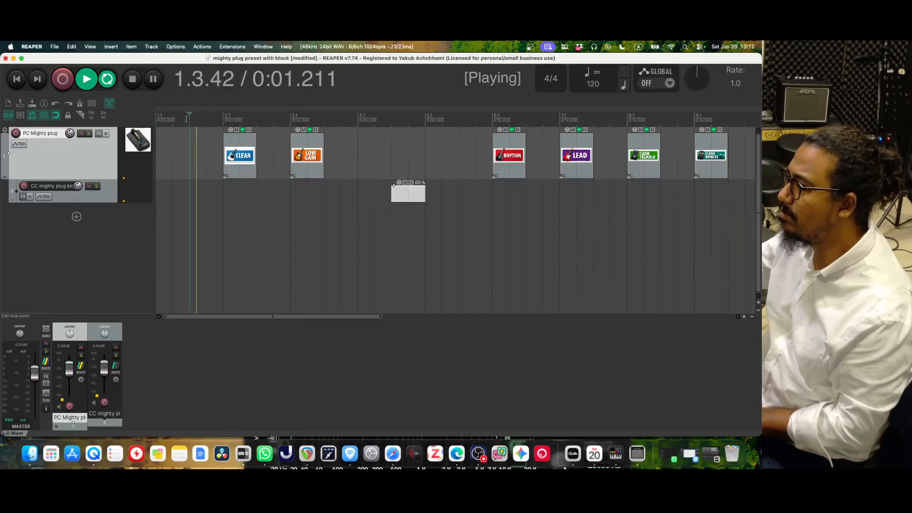
key(space)
drag(321, 318, 487, 317)
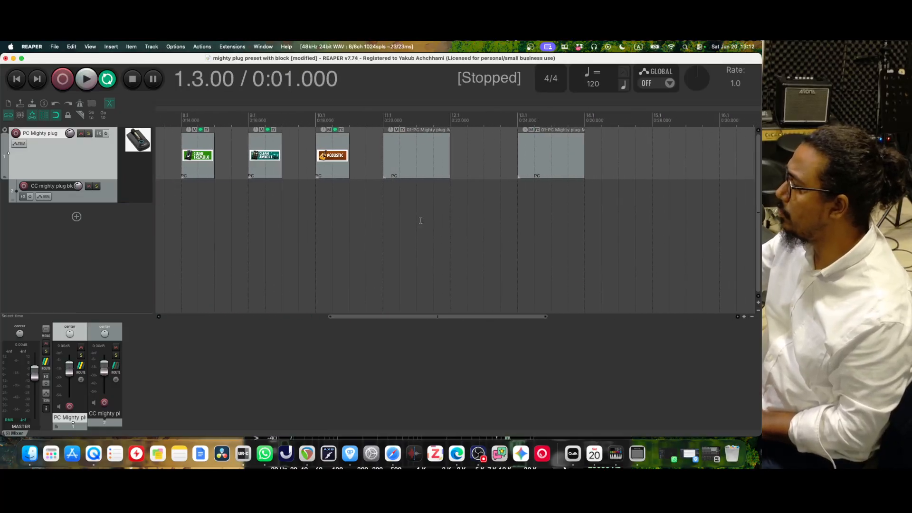
Delete the two MIDI items without preset images on the PC Mighty plug track and place the edit cursor at 11.1.00.
click(416, 155)
drag(609, 149, 416, 153)
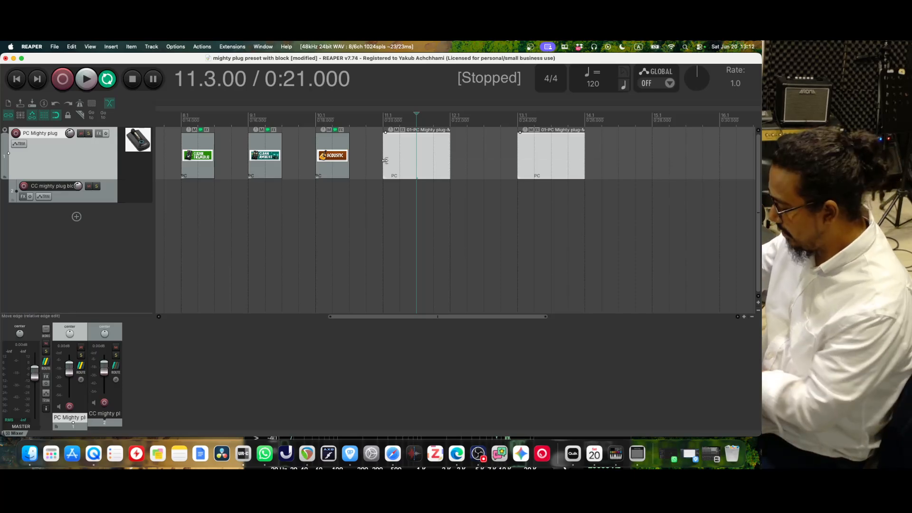
key(Delete)
click(383, 120)
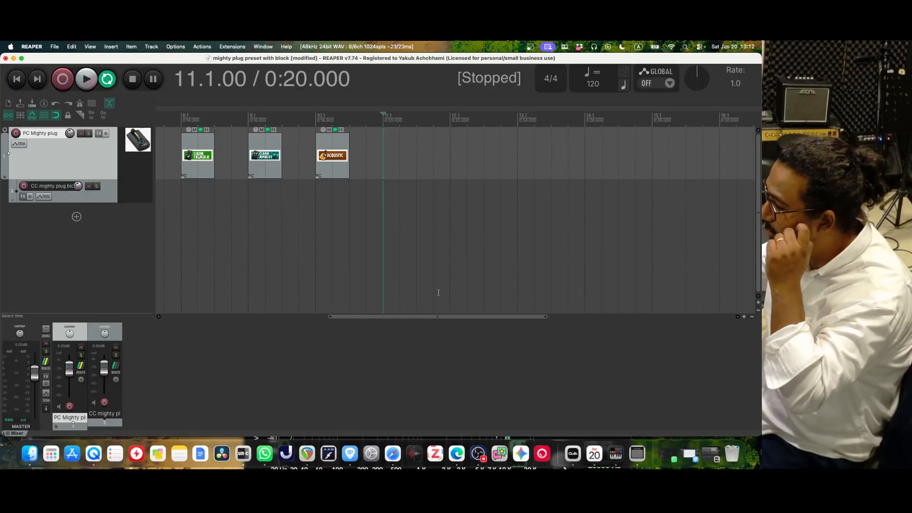
Arrange the REAPER and MightyEditor windows side by side, with the empty timeline from bar 11 in view.
drag(744, 58, 391, 57)
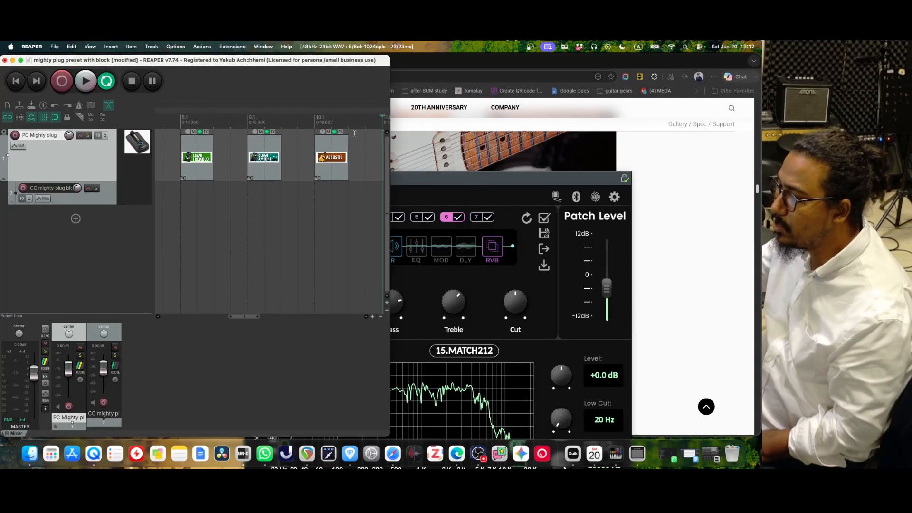
drag(246, 317, 272, 317)
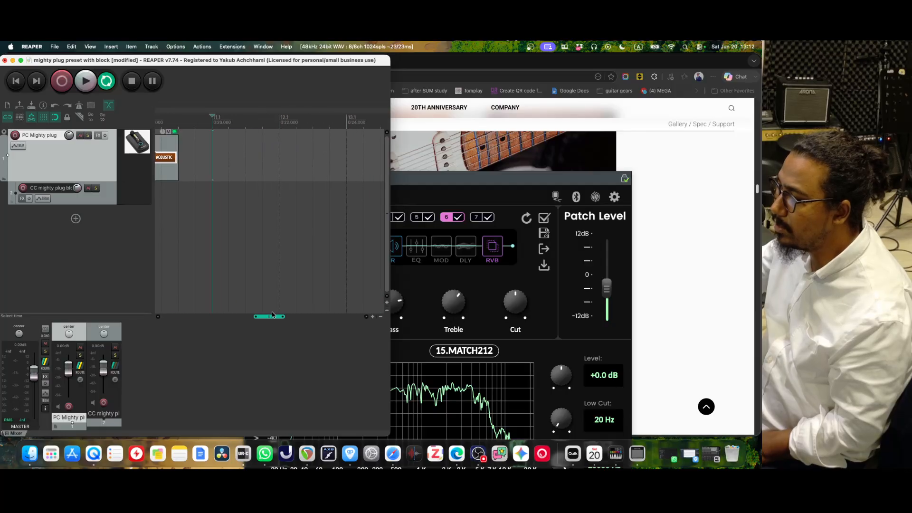
drag(484, 186, 634, 67)
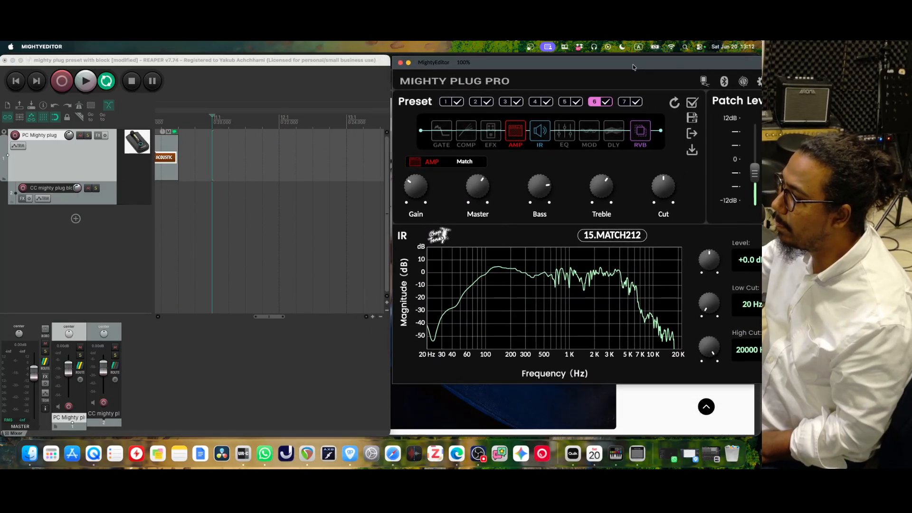
Insert a new one-bar MIDI item from bar 11 to bar 12 on the PC Mighty plug track.
click(230, 126)
drag(211, 125, 278, 126)
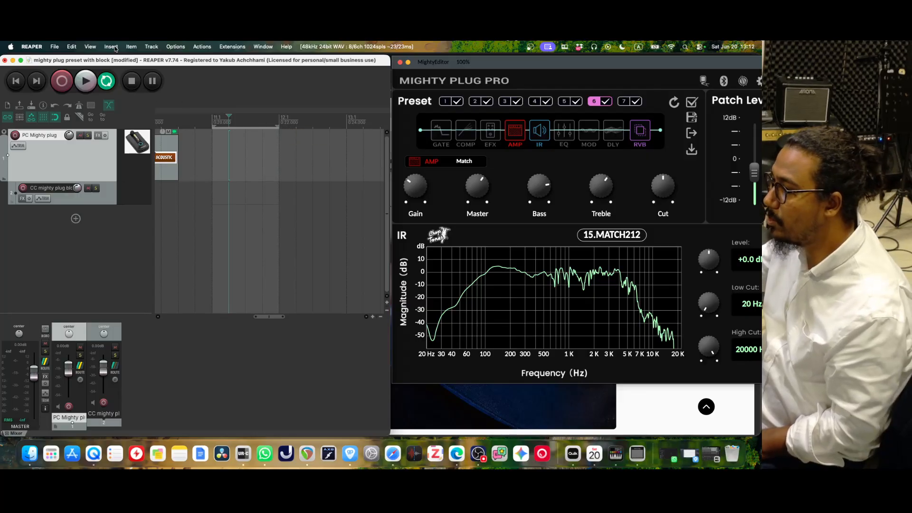
click(132, 47)
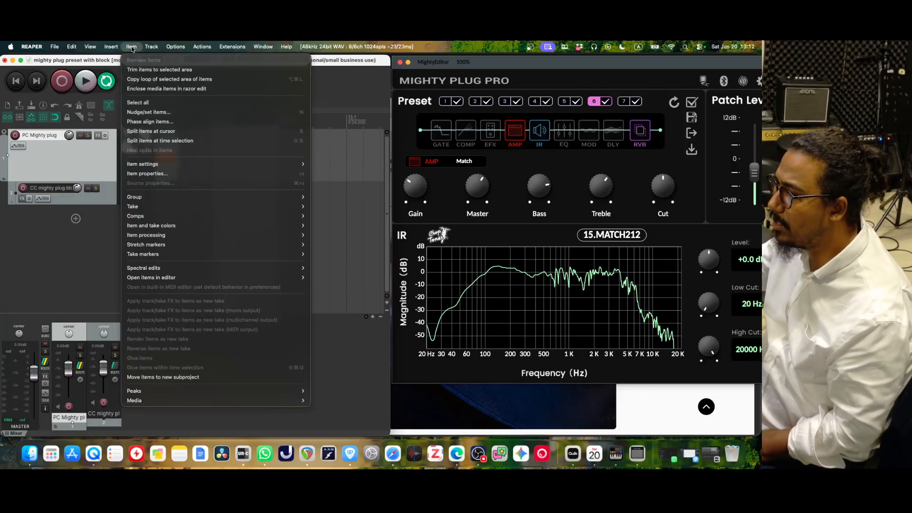
mouse_move(112, 47)
click(127, 70)
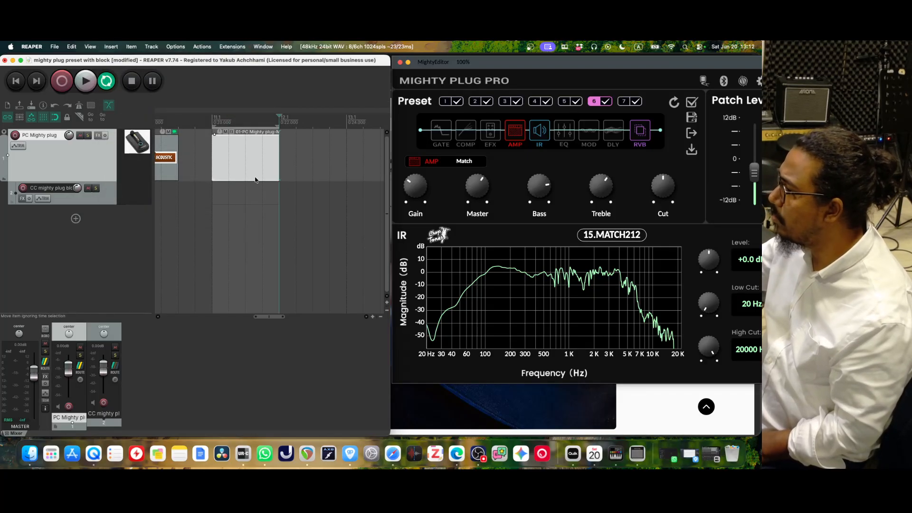
Open the new item in the MIDI editor, leave Bank/Program Select as the only lane, and open a new event there at 11.1.75.
double_click(250, 164)
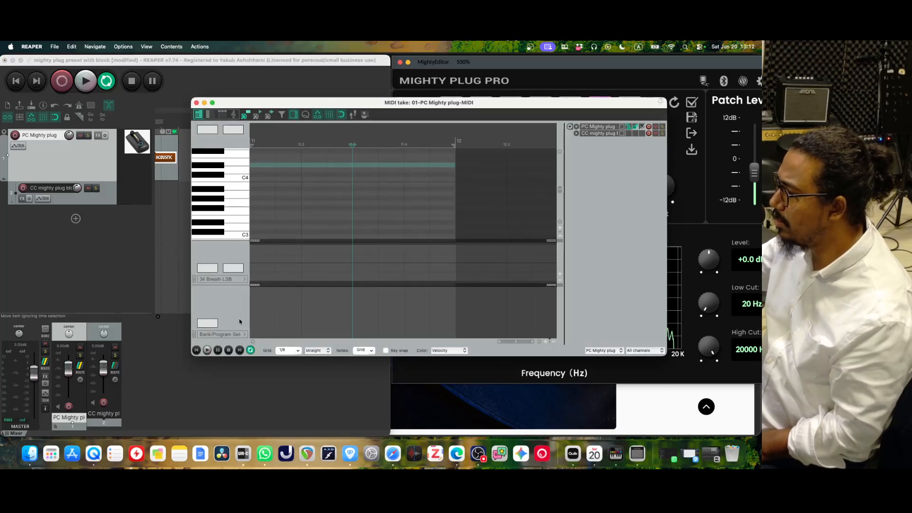
click(194, 278)
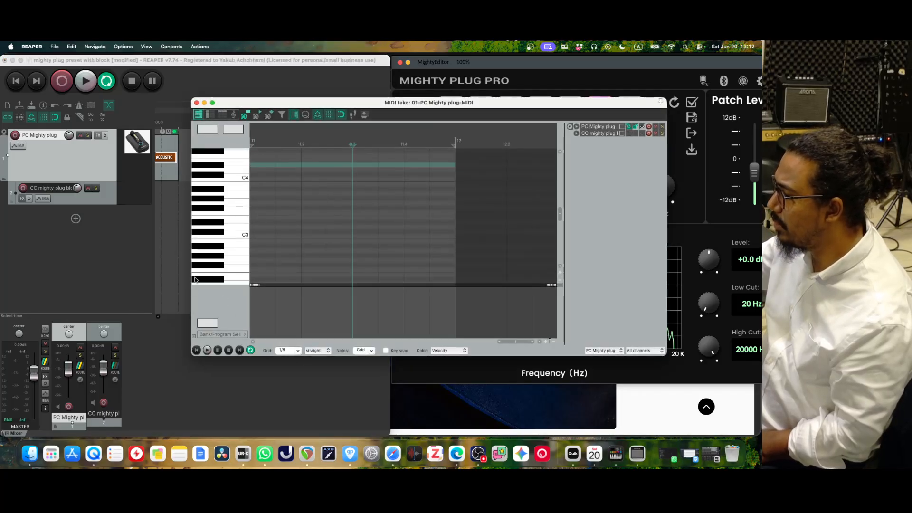
click(221, 334)
click(223, 96)
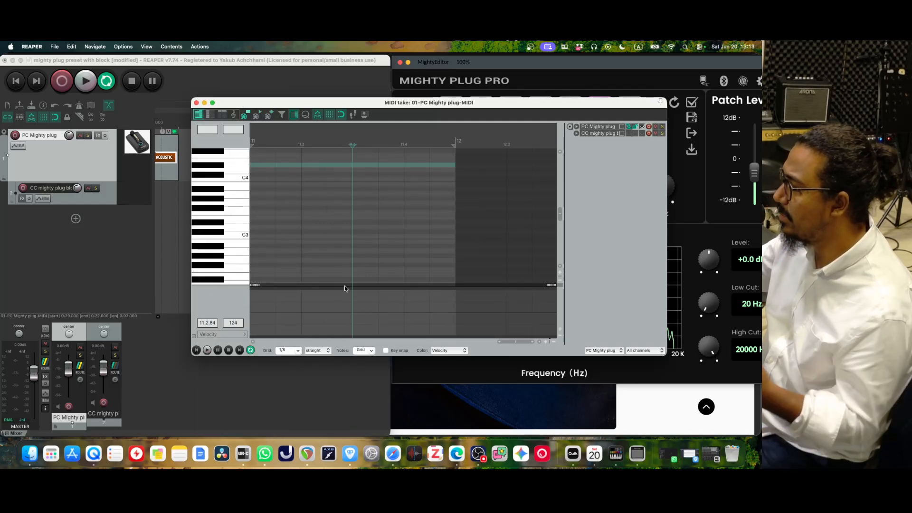
click(235, 333)
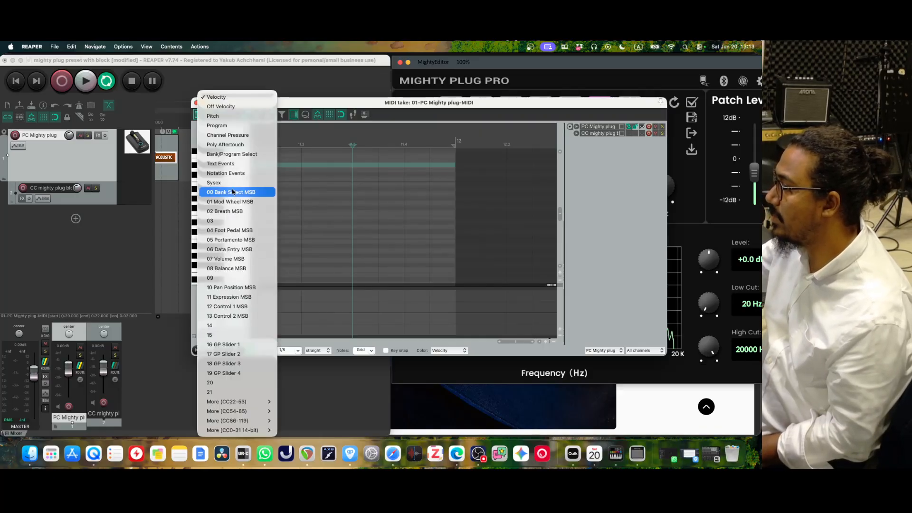
click(252, 154)
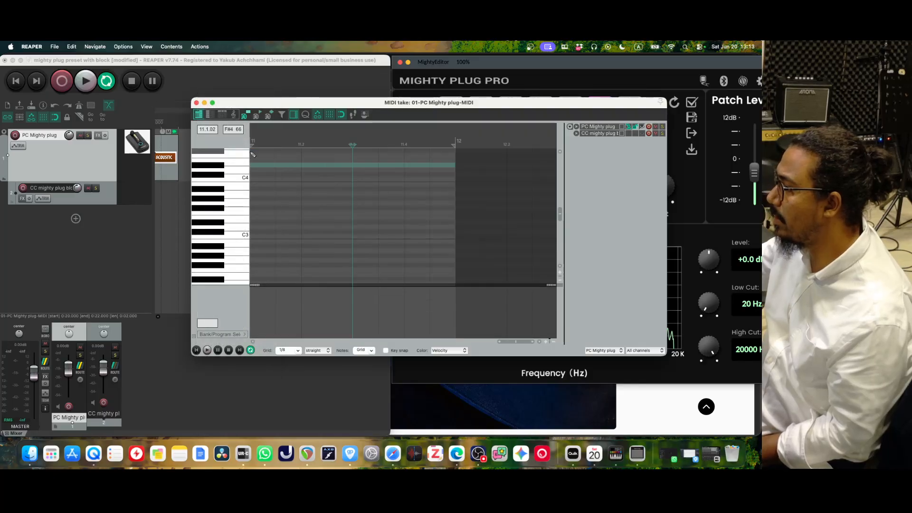
click(237, 332)
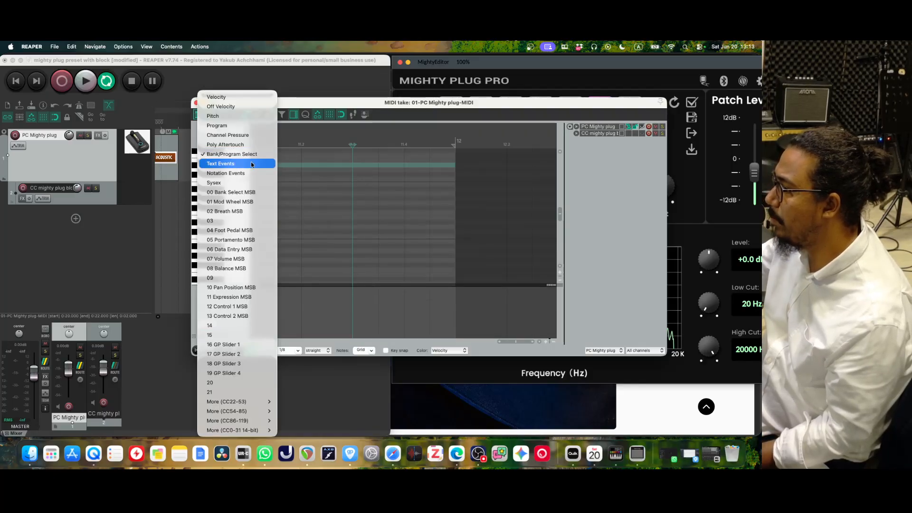
click(197, 298)
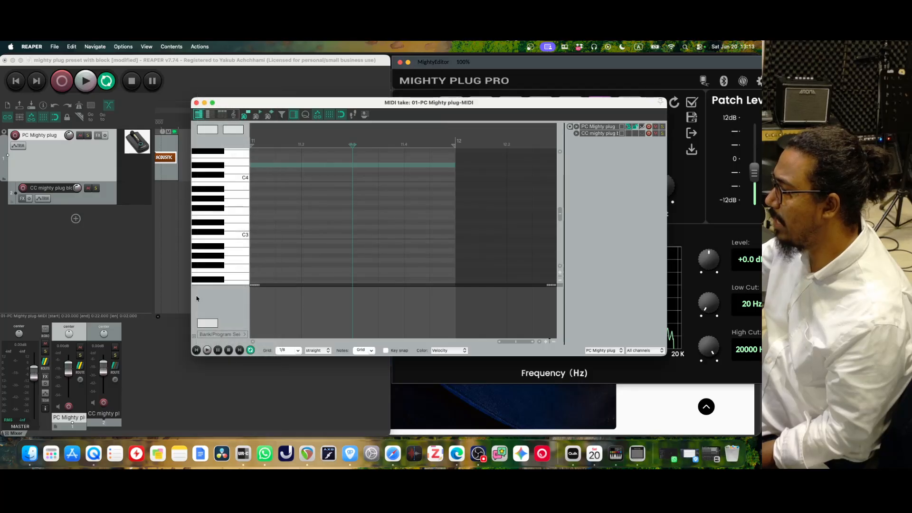
double_click(275, 306)
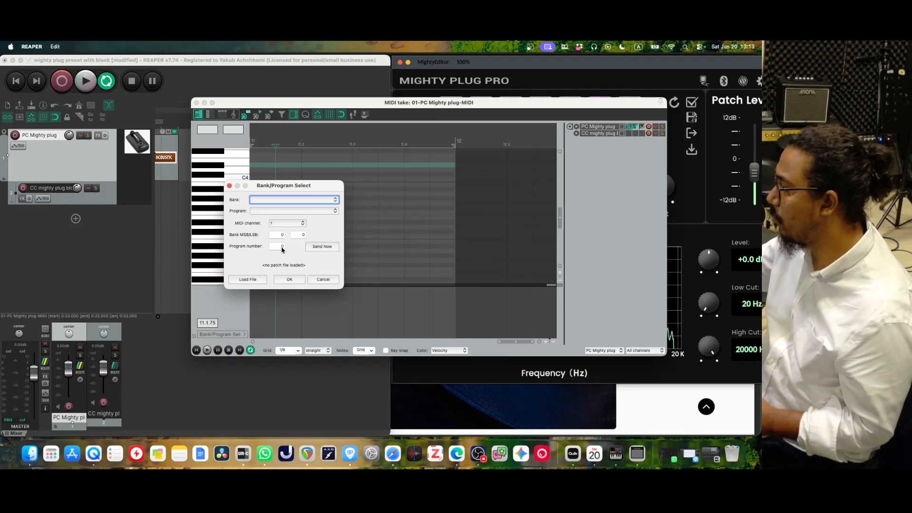
Look up the program change numbers for the presets in MightyEditor's MIDI list, then close its settings.
click(642, 454)
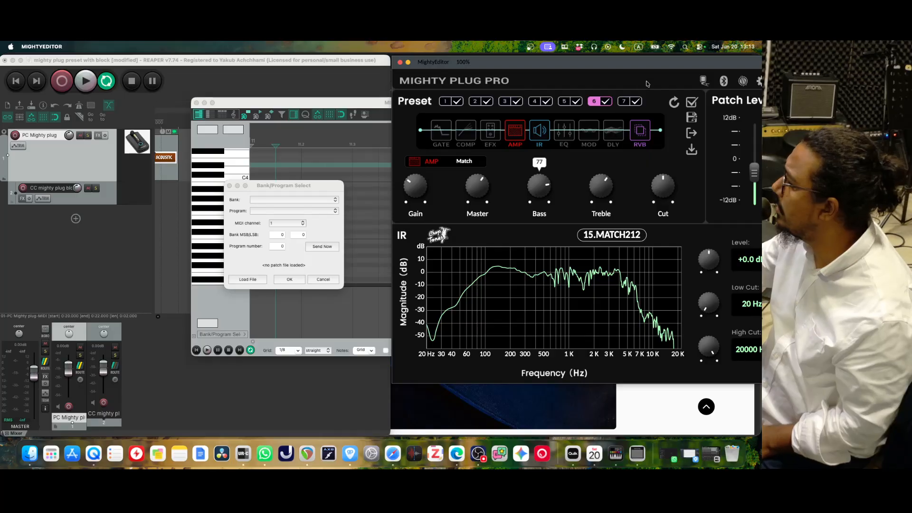
drag(679, 61, 628, 62)
click(713, 84)
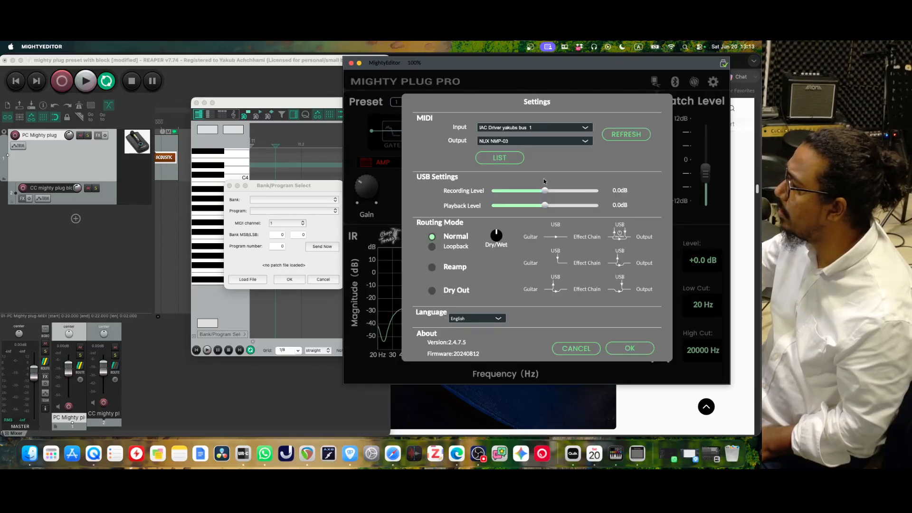
click(500, 158)
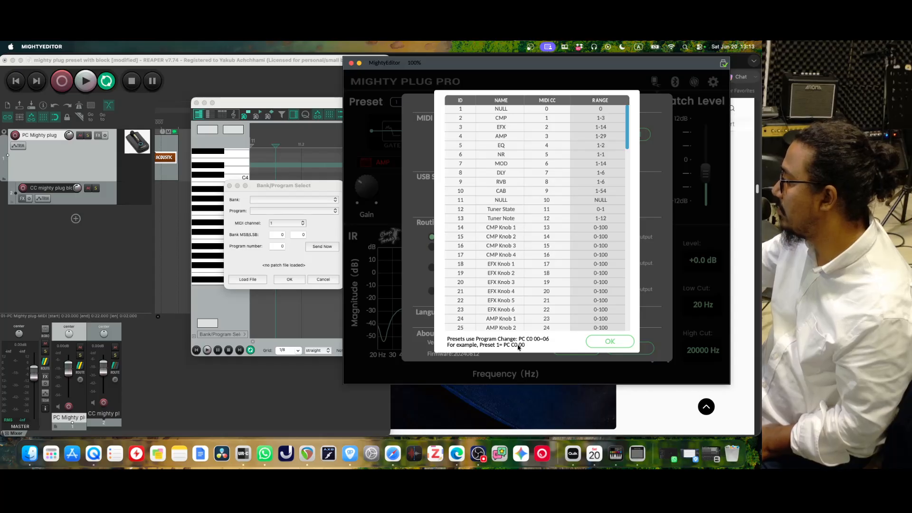
click(611, 342)
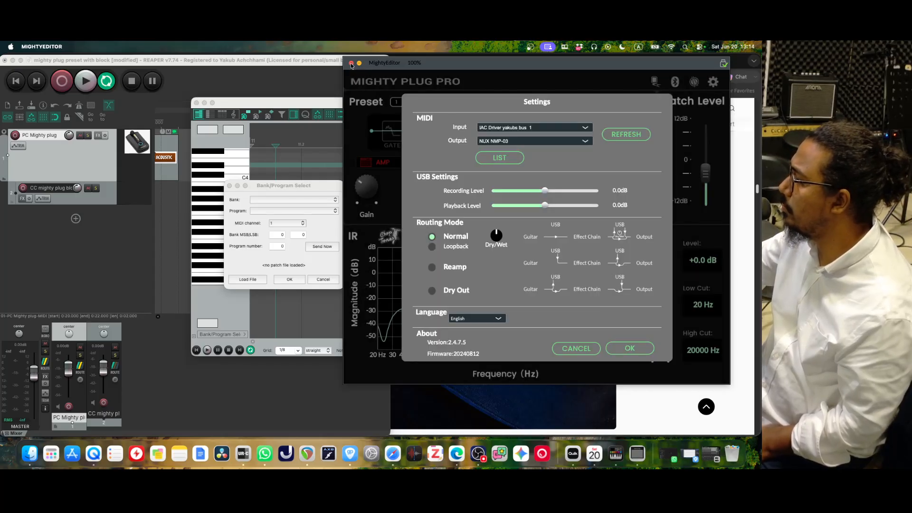
click(632, 349)
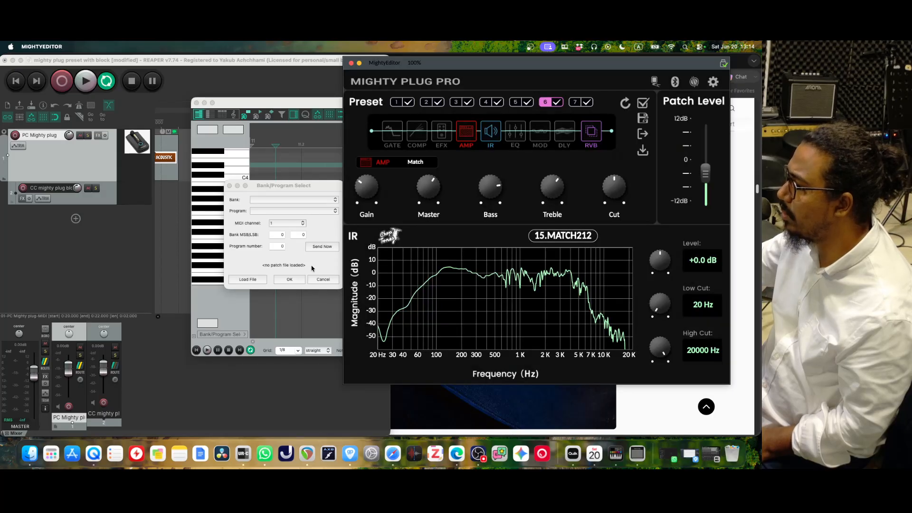
Insert the bank/program event with program number 0 on MIDI channel 1 and close the MIDI editor.
click(290, 280)
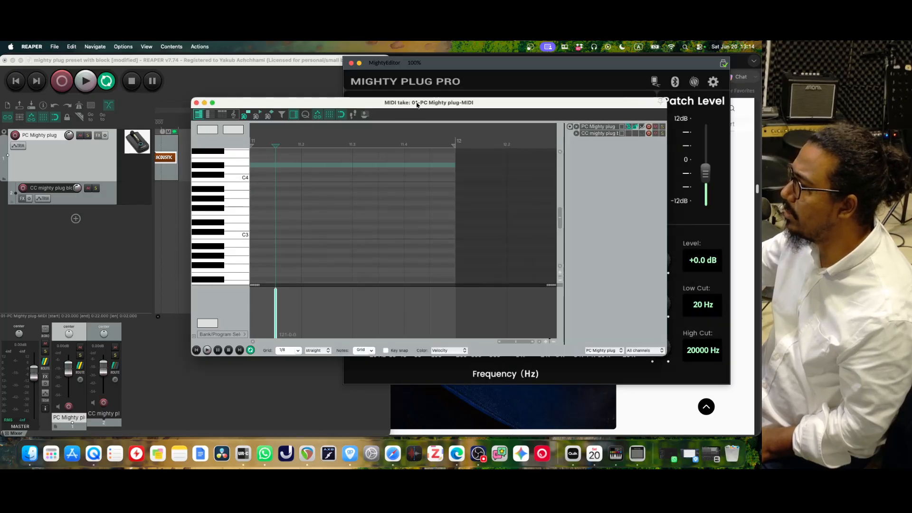
drag(417, 105, 382, 113)
click(162, 111)
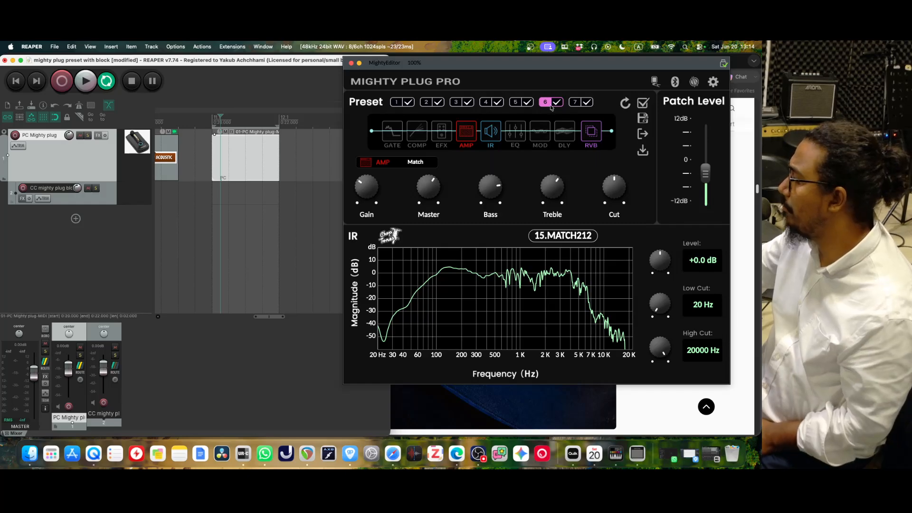
Play the project from shortly before the new item, check whether MightyEditor switches to preset 1, and stop playback.
click(178, 118)
key(space)
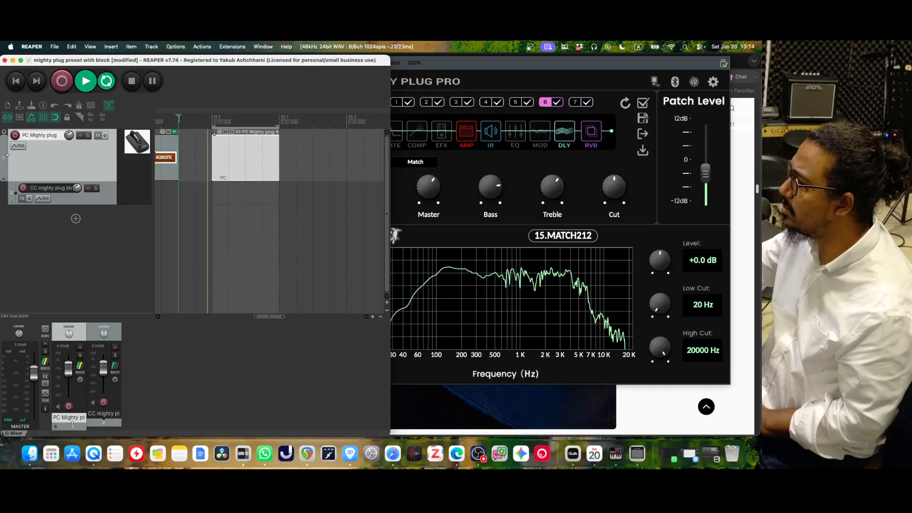
key(space)
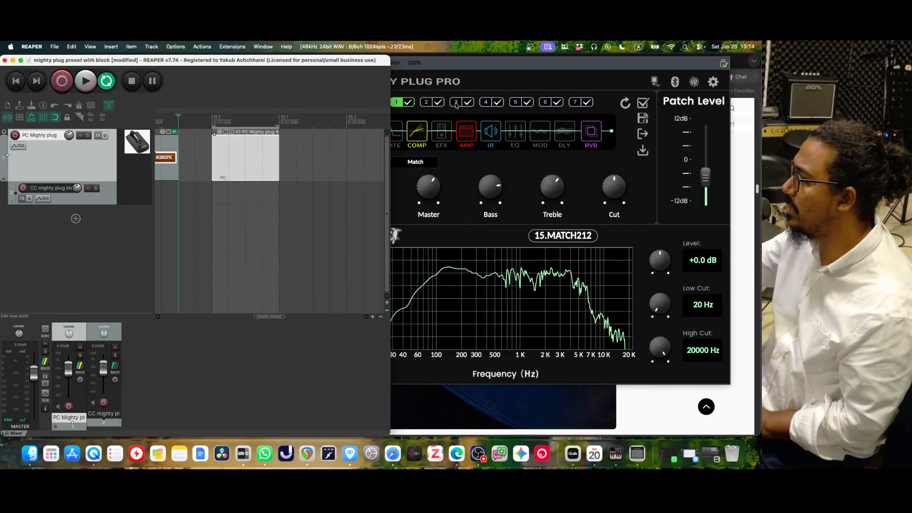
Change the new item's bank/program event to program number 1 and close the MIDI editor.
double_click(230, 164)
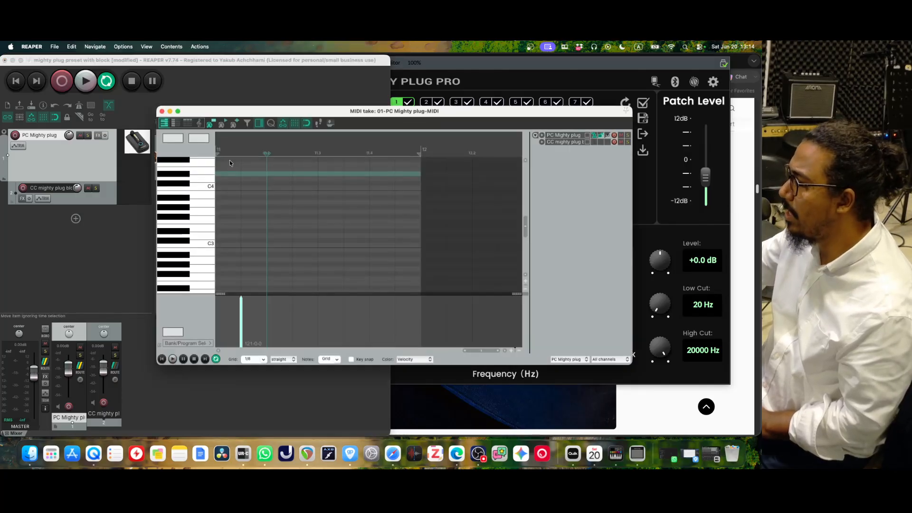
double_click(242, 311)
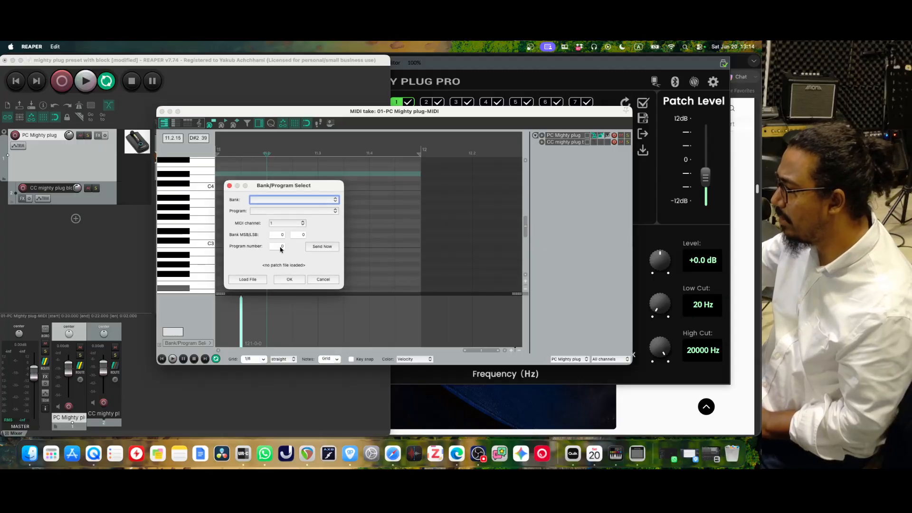
click(281, 247)
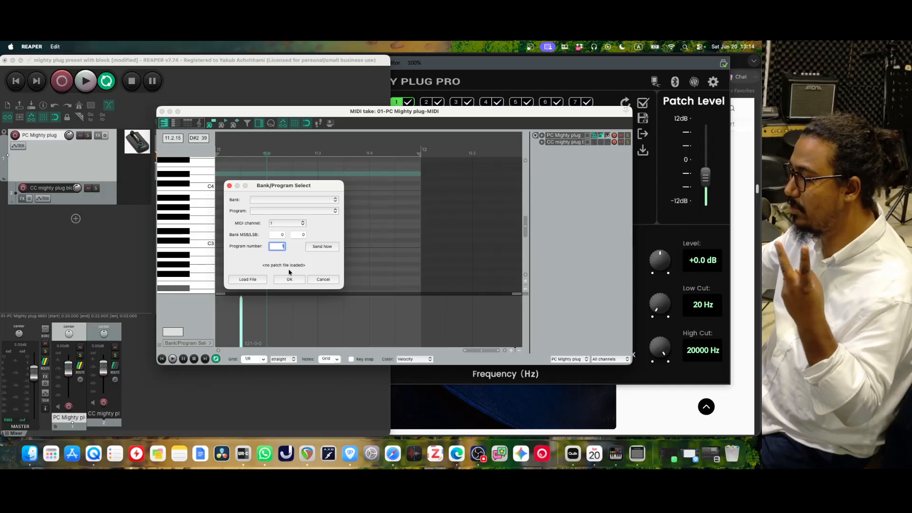
click(289, 280)
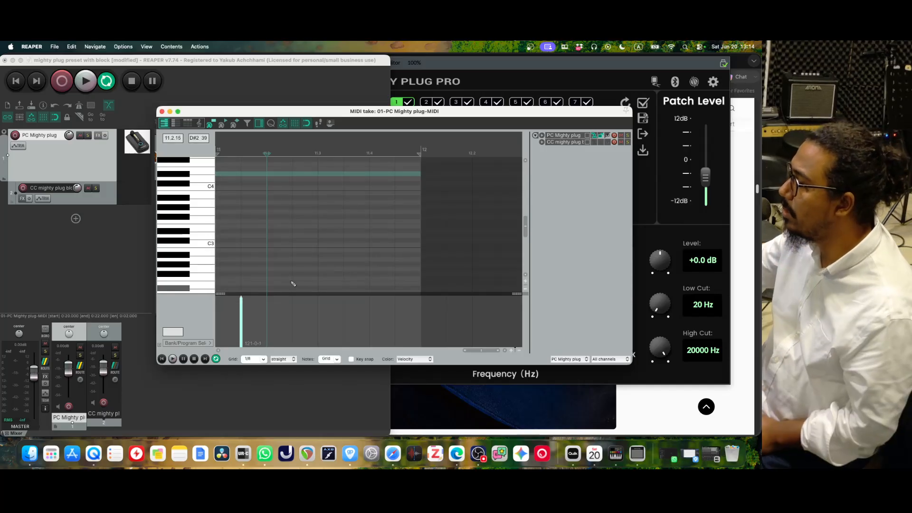
click(162, 112)
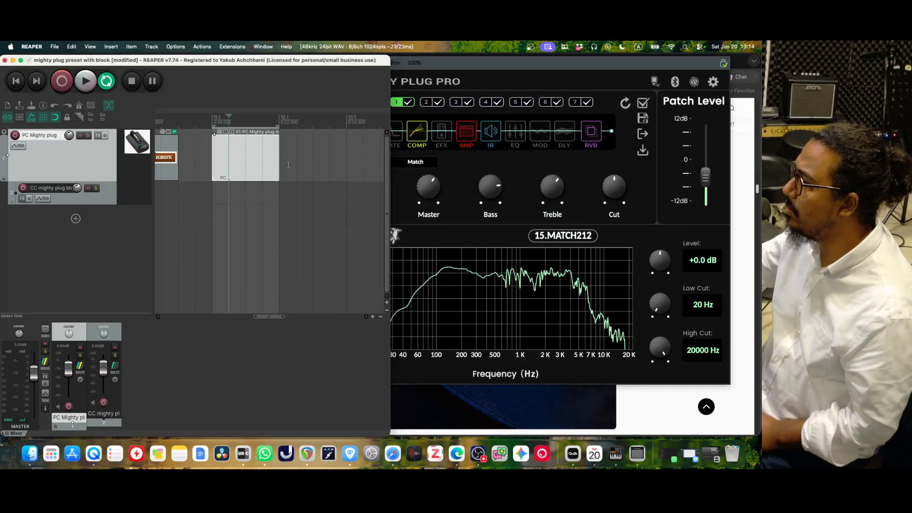
Play across the edited item again, check whether MightyEditor switches to preset 2, and stop playback.
click(194, 118)
key(space)
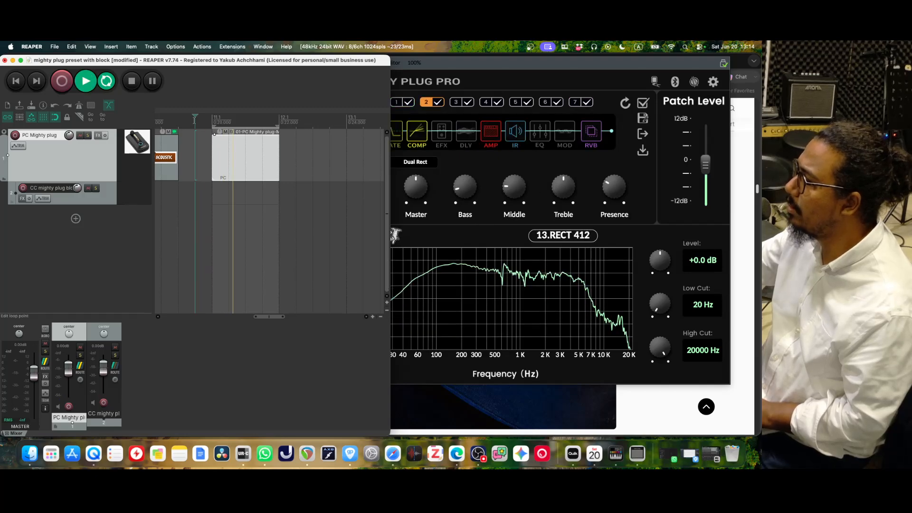
key(space)
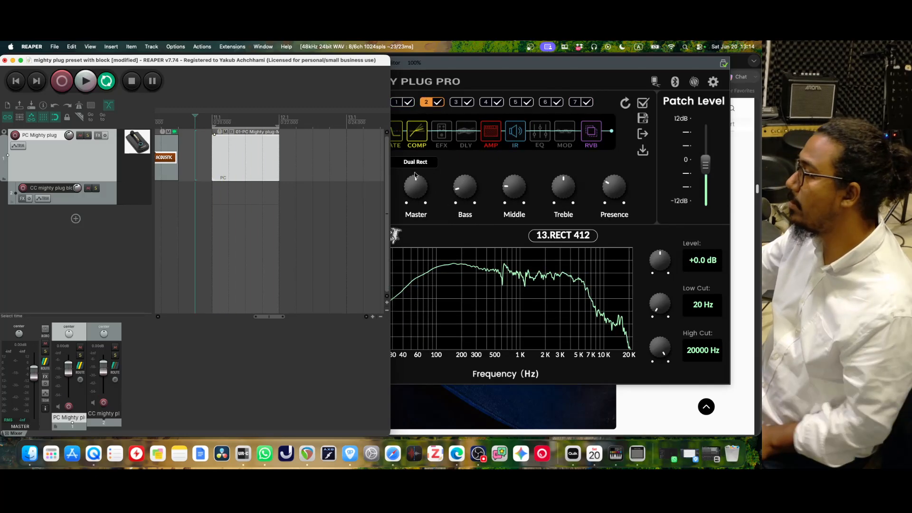
Move the MightyEditor window clear of the REAPER timeline so the new item and the preset row are both in view.
click(459, 61)
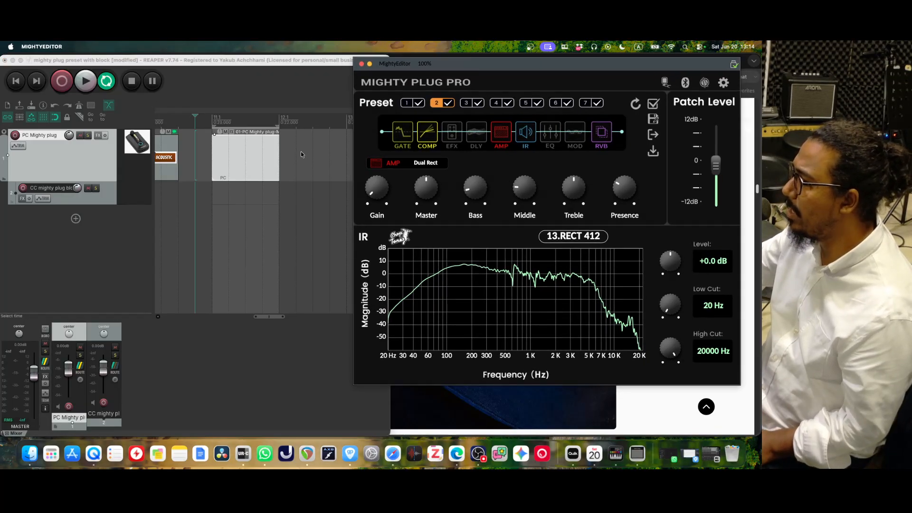
drag(455, 66, 525, 67)
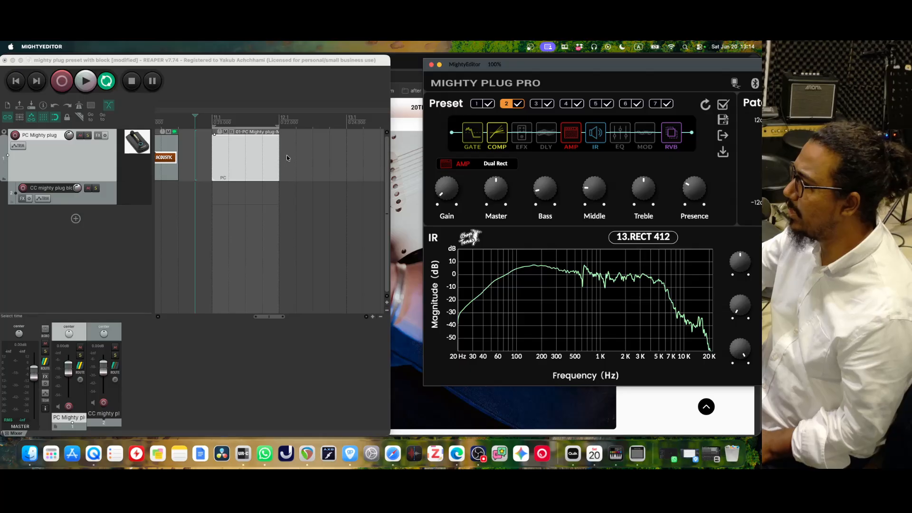
drag(269, 317, 270, 317)
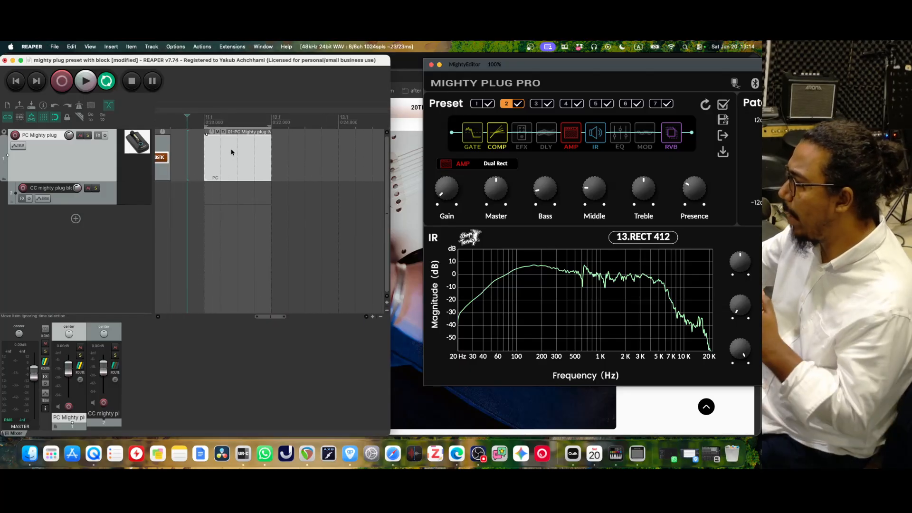
Insert a second MIDI item on the PC Mighty plug track, spanning 0:22.5 to 0:24.
drag(288, 124, 337, 132)
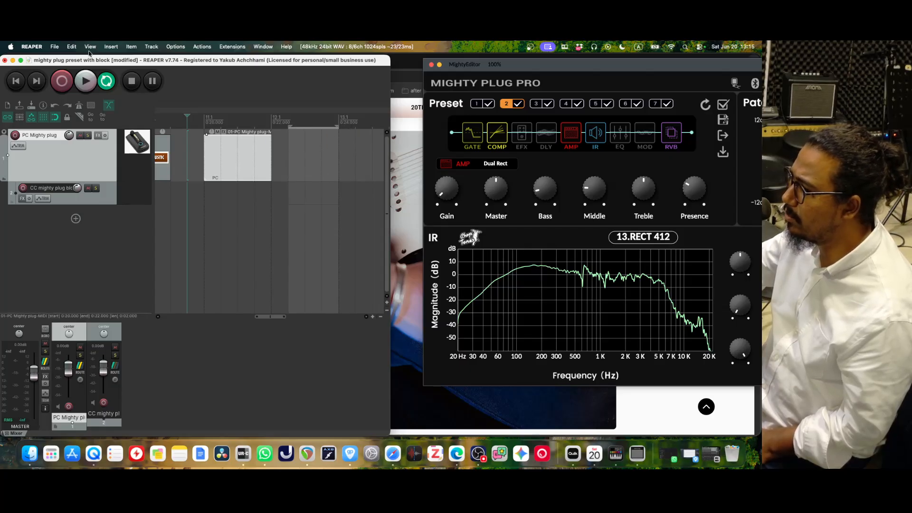
click(113, 49)
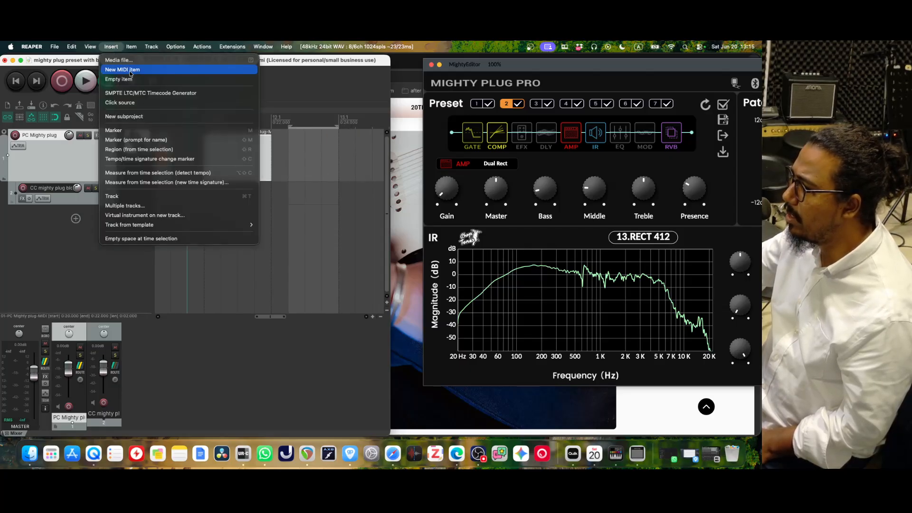
click(130, 72)
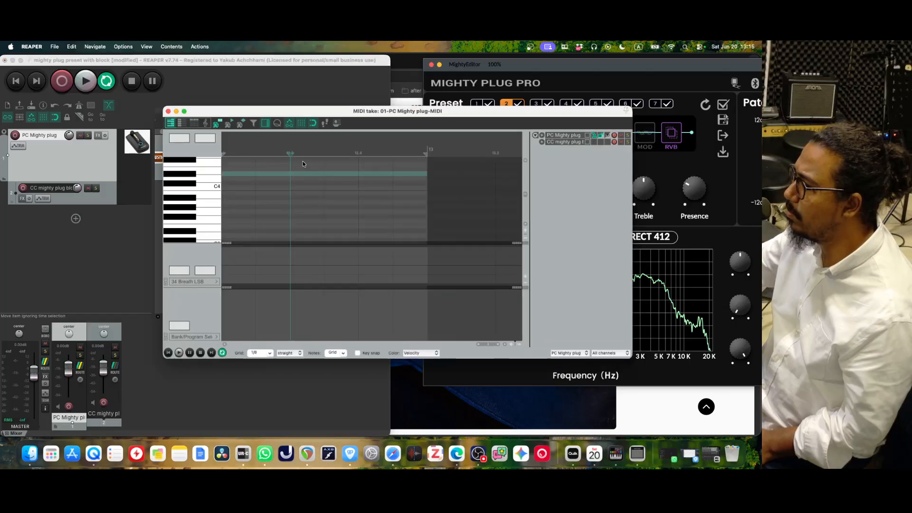
double_click(301, 188)
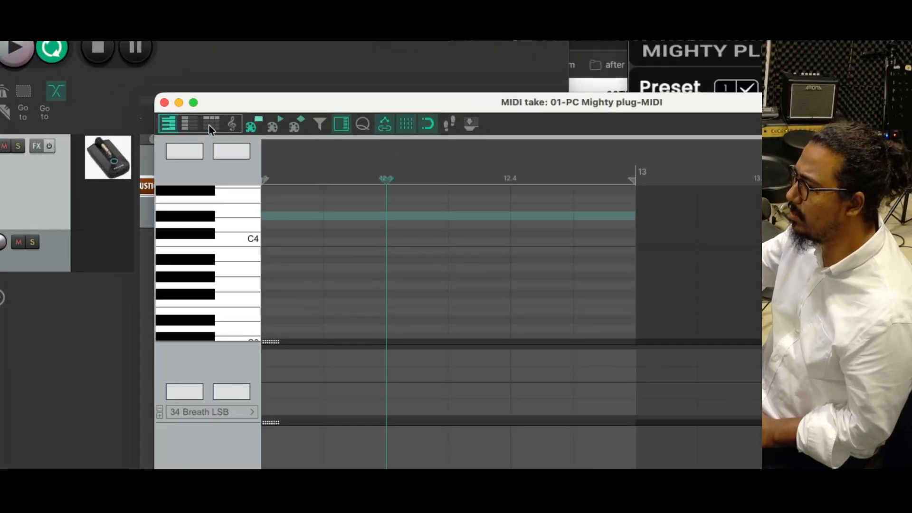
In the event list, change the second item's All Notes Off event to a Program Change (PC) with value 3, and close the MIDI editor.
click(209, 126)
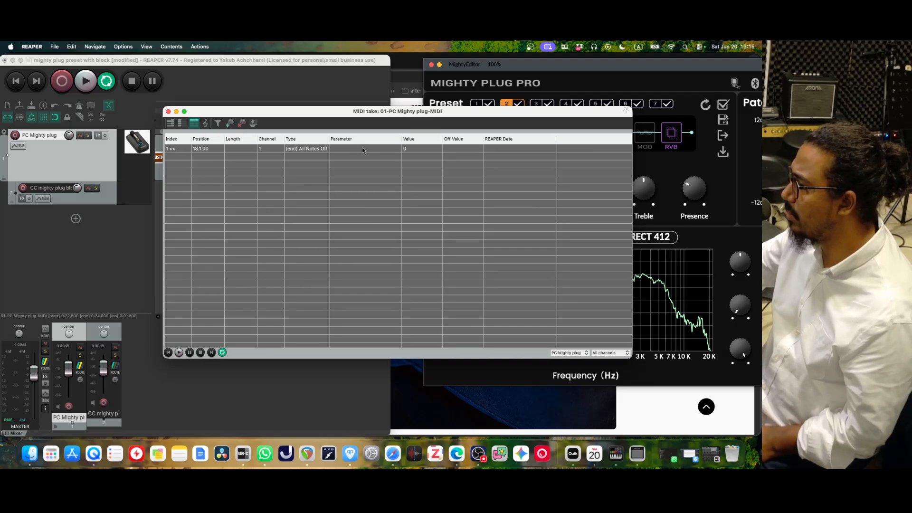
double_click(357, 150)
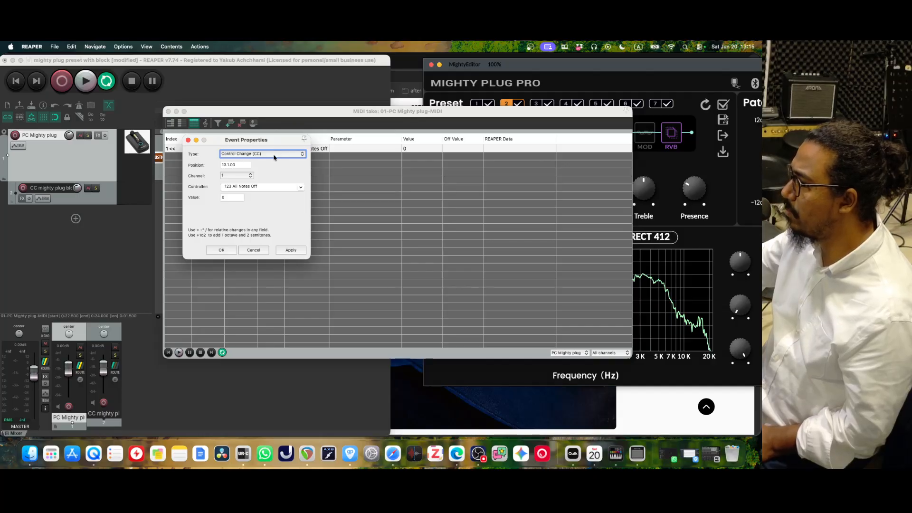
click(275, 155)
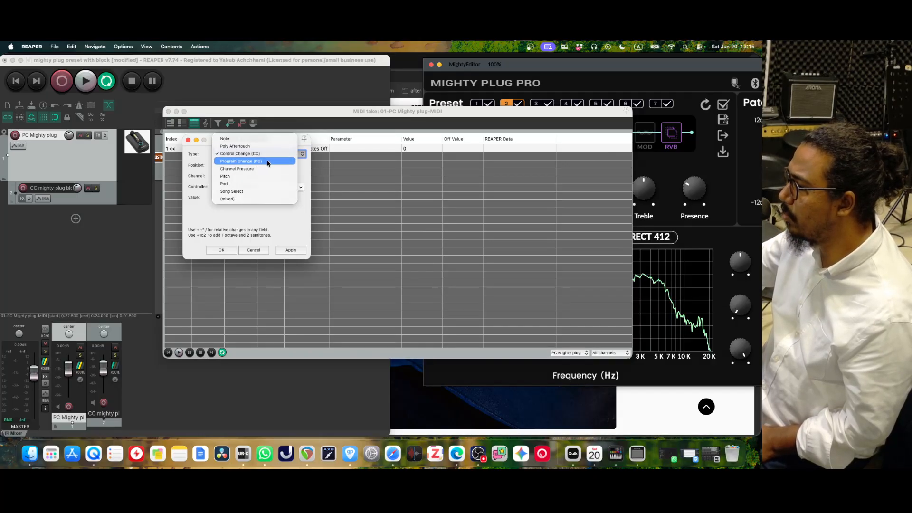
click(269, 162)
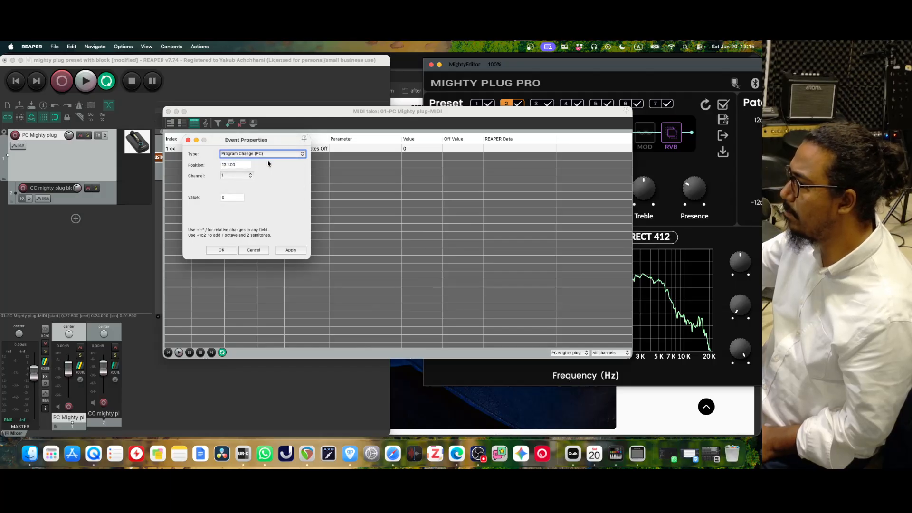
click(231, 198)
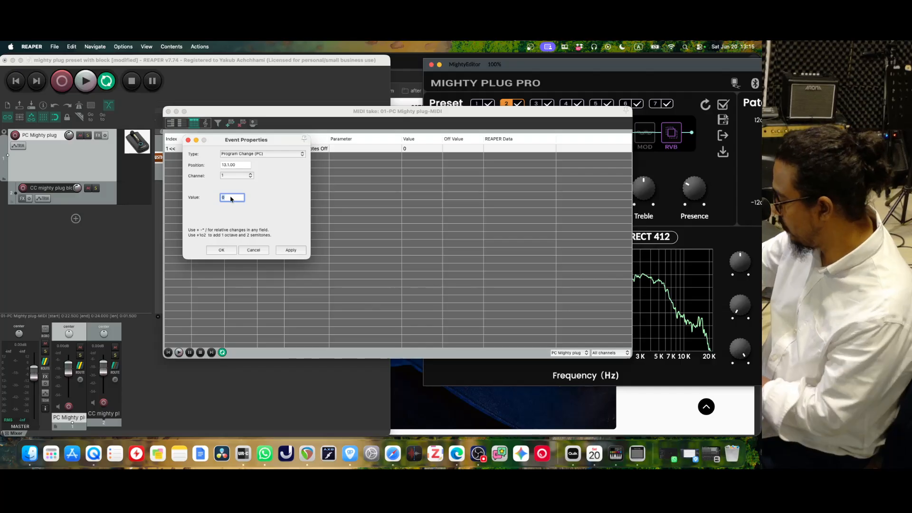
text(3)
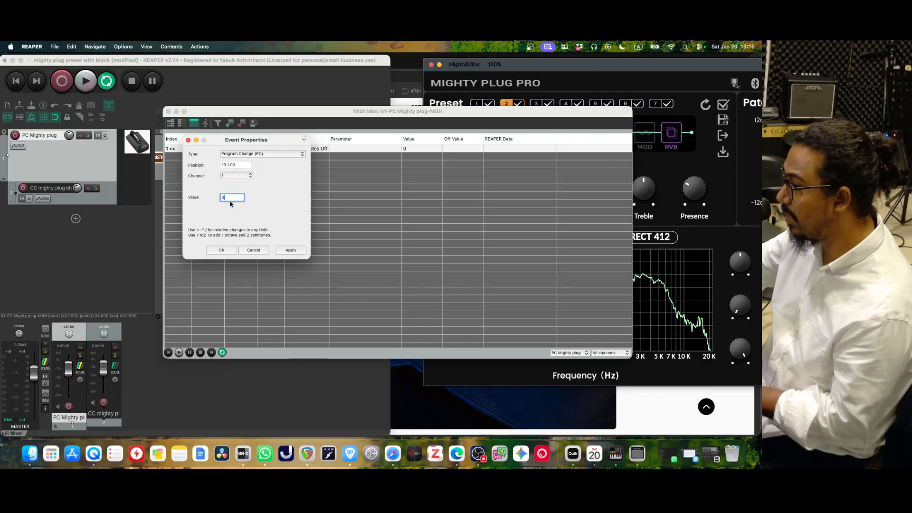
click(290, 251)
click(222, 250)
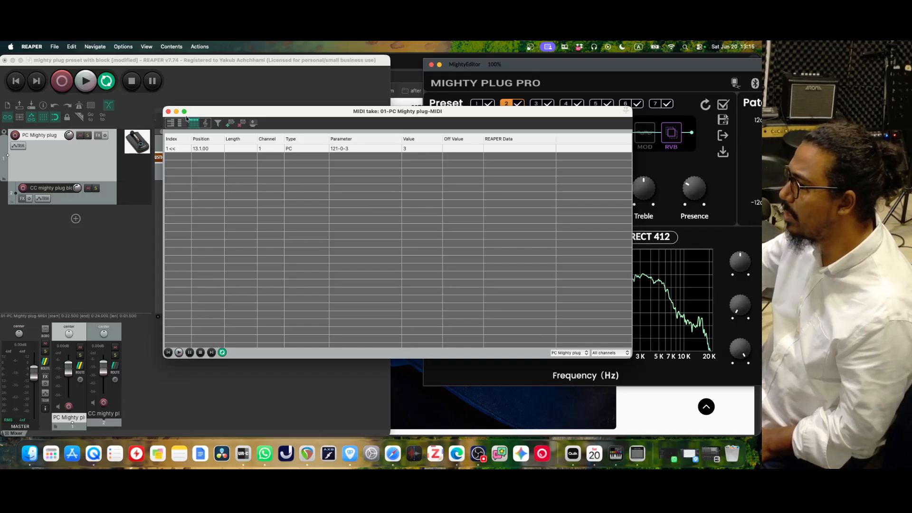
click(168, 112)
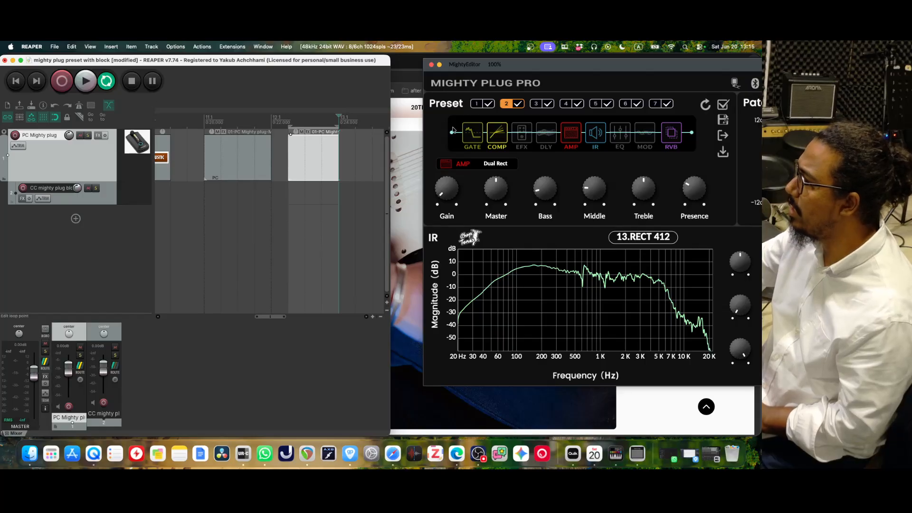
Play twice from before both MIDI items, check whether MightyEditor changes preset at the second item, and stop playback.
click(183, 125)
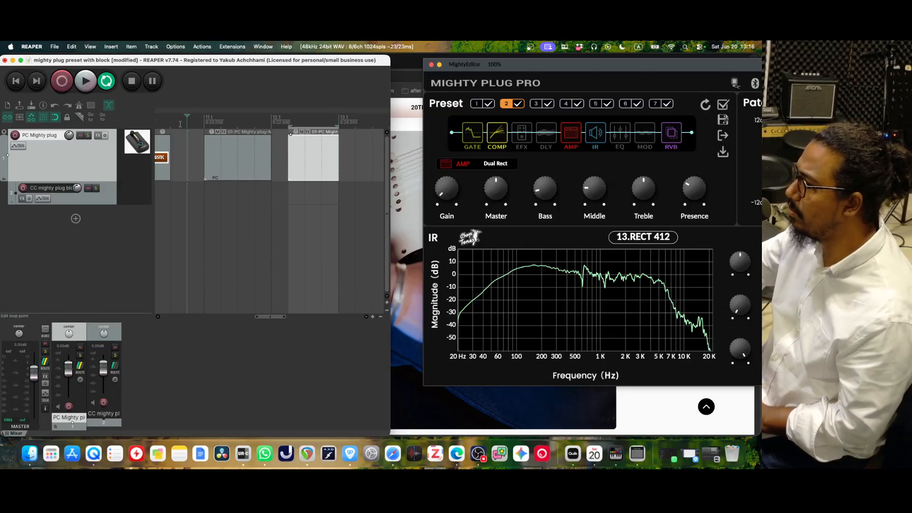
key(space)
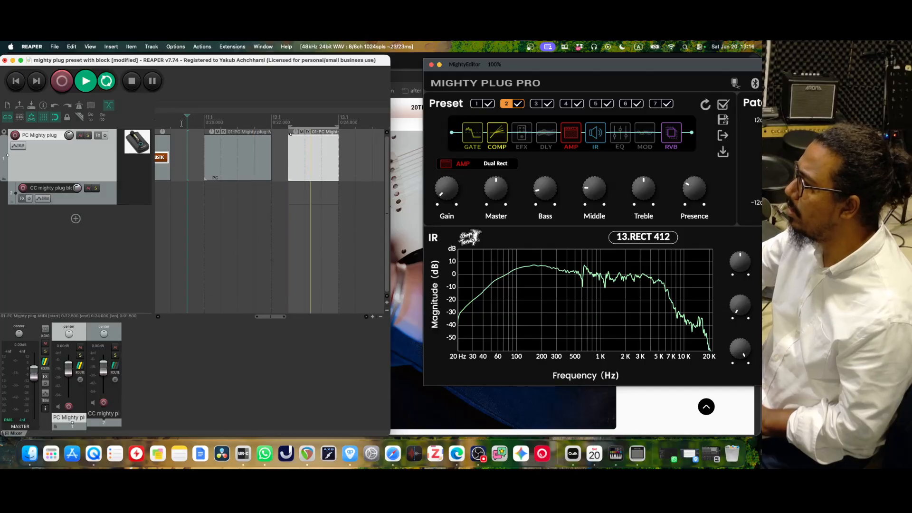
key(space)
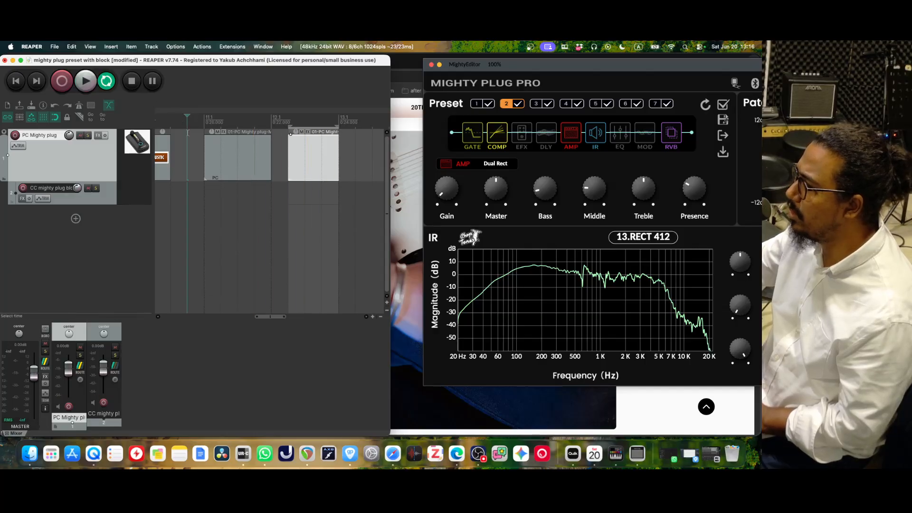
key(space)
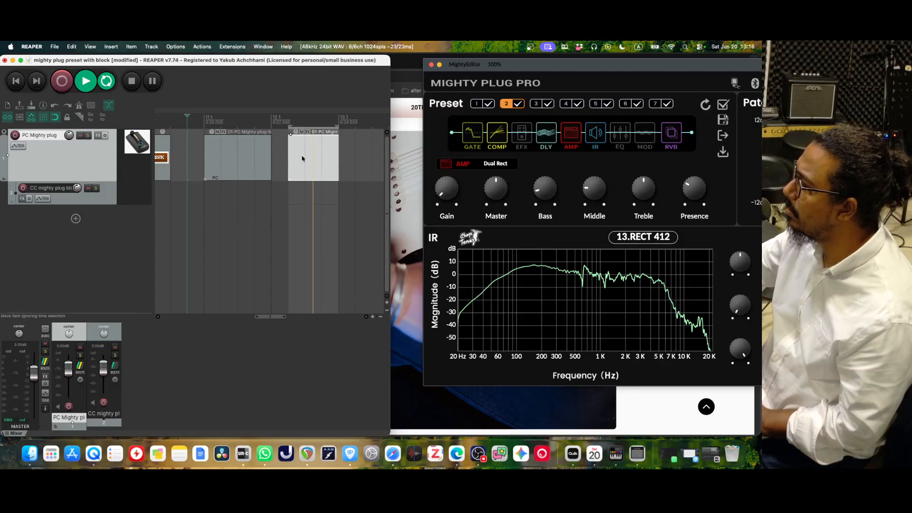
key(space)
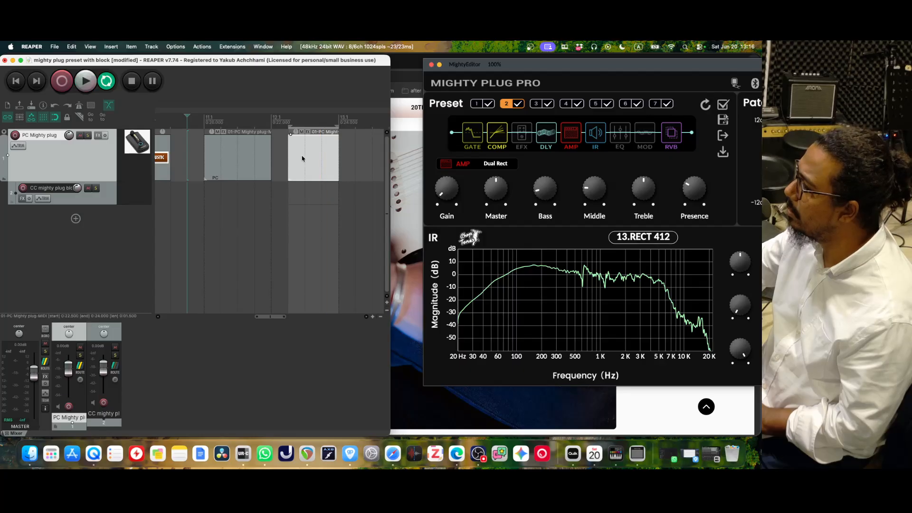
Reopen the second item, check its PC event's bank/program settings, and close the MIDI editor.
click(301, 158)
double_click(301, 157)
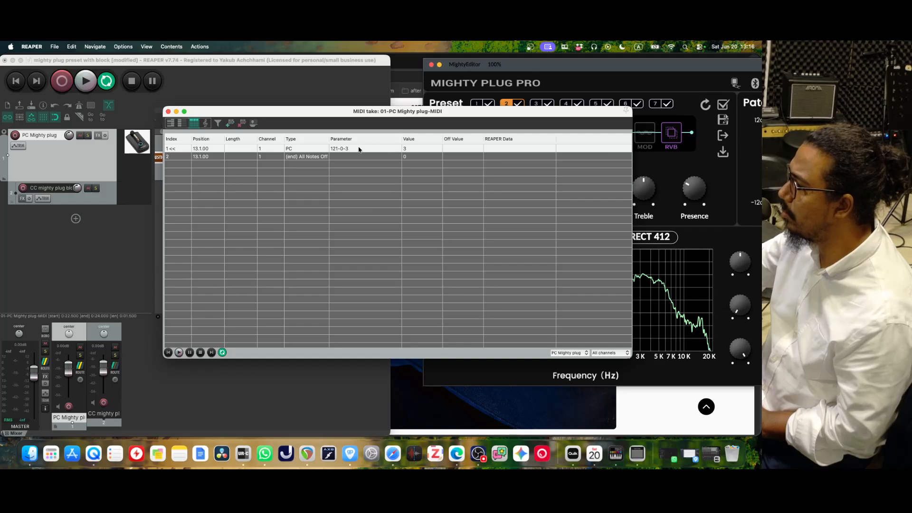
double_click(338, 149)
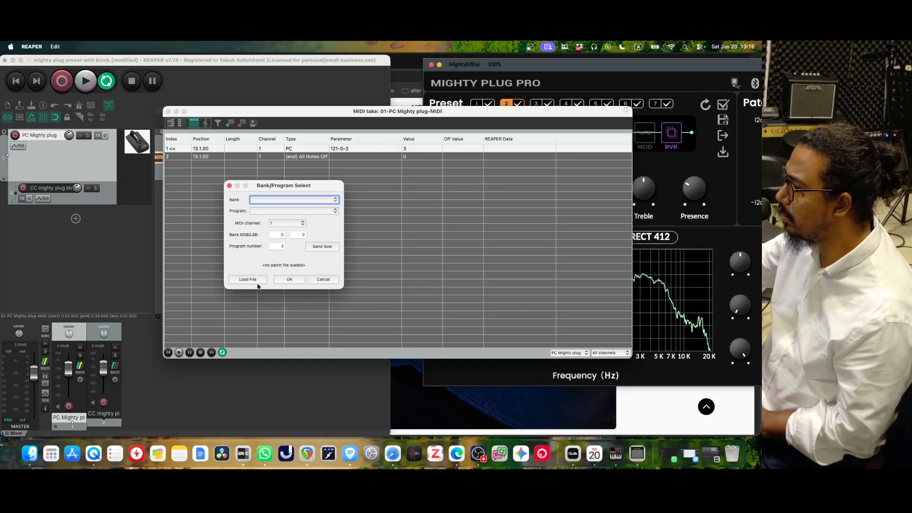
click(289, 280)
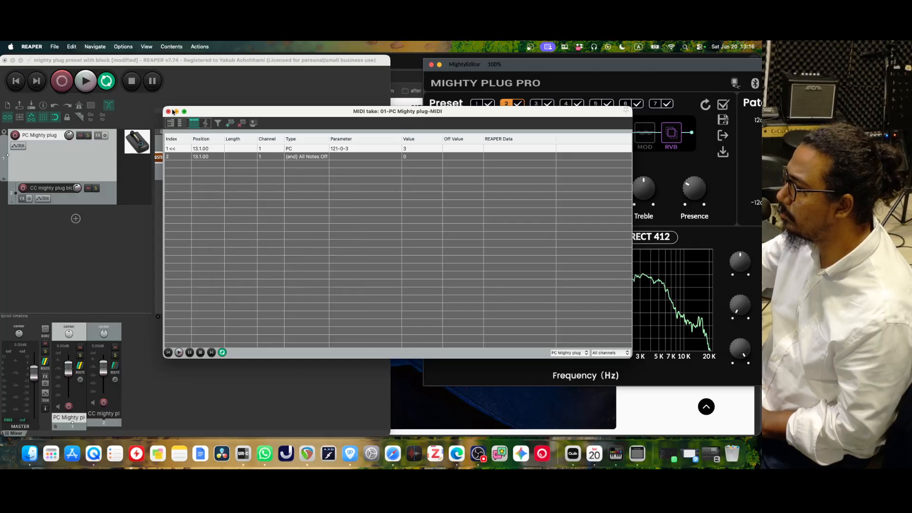
click(168, 111)
Reapply program number 3 in the Bank/Program Select settings of the second item's PC event, and close the MIDI editor.
double_click(317, 161)
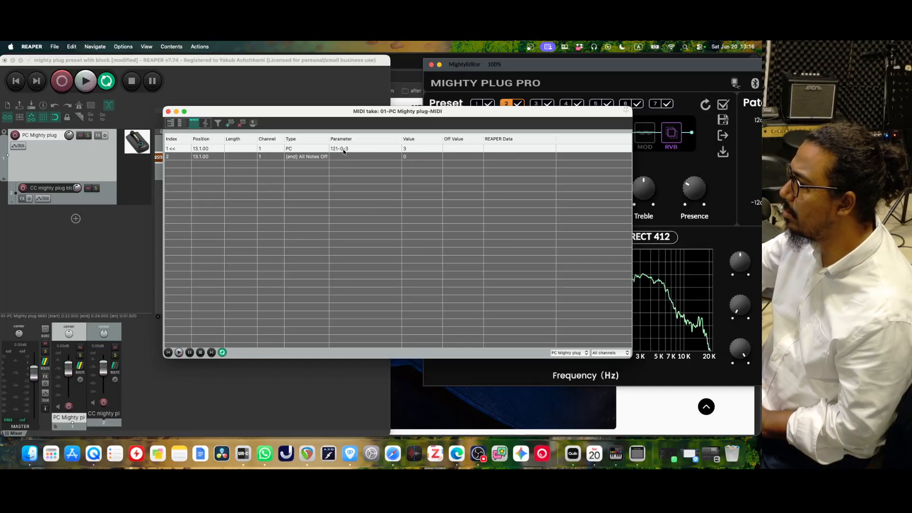
double_click(344, 150)
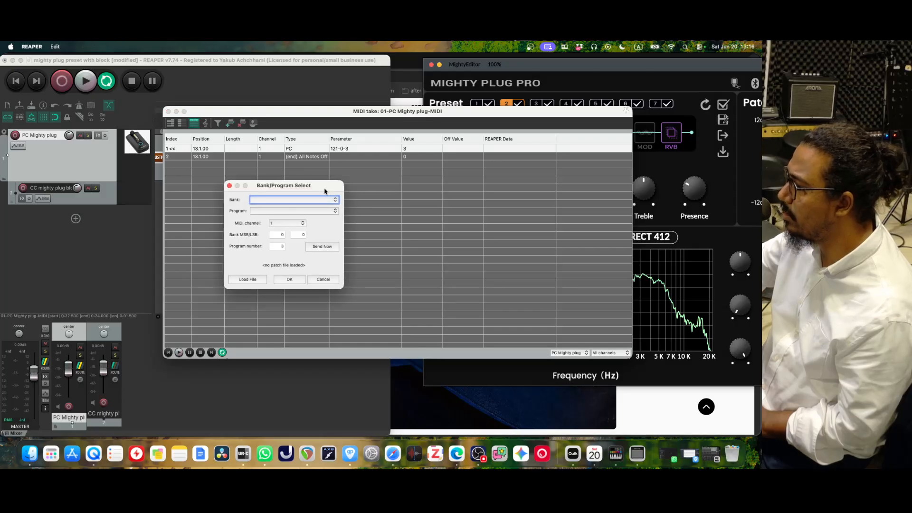
click(281, 246)
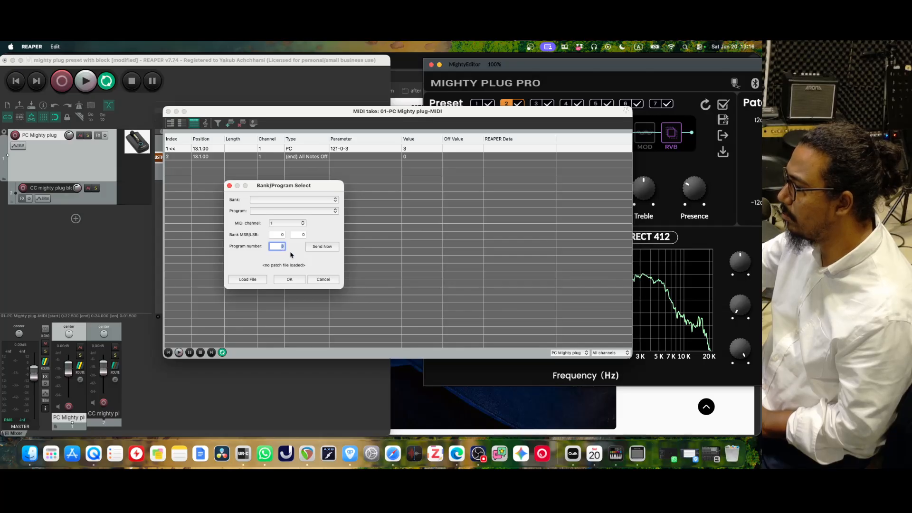
click(289, 280)
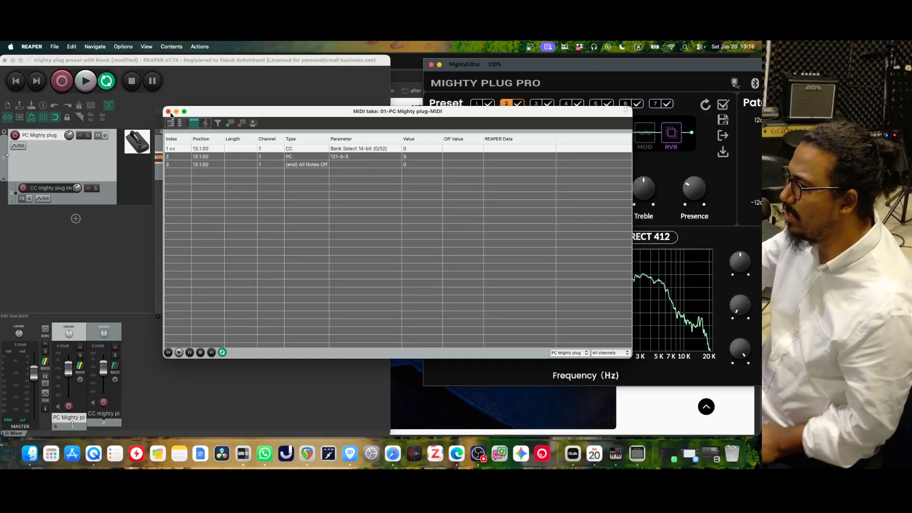
click(169, 112)
Clear the time selection and delete the second MIDI item from the PC Mighty plug track.
right_click(314, 152)
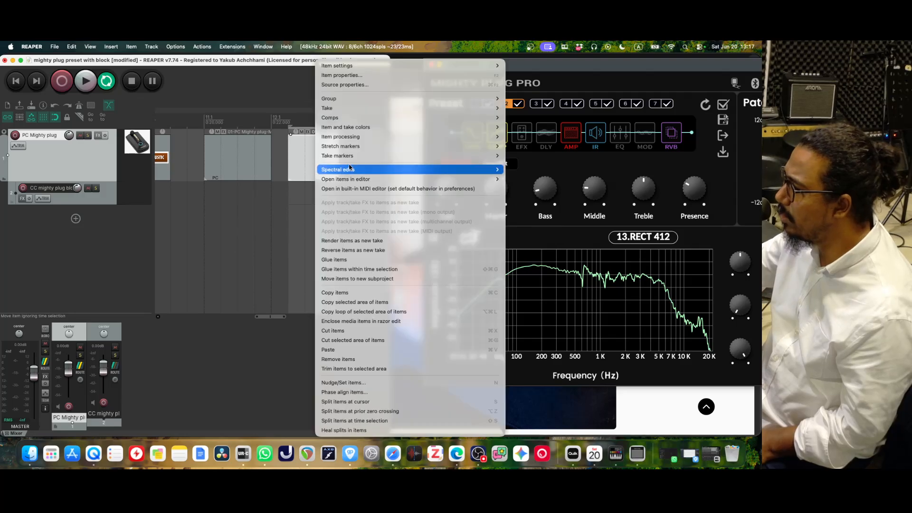
click(286, 178)
mouse_move(356, 160)
mouse_down()
mouse_move(346, 161)
mouse_move(382, 167)
mouse_move(362, 155)
mouse_up()
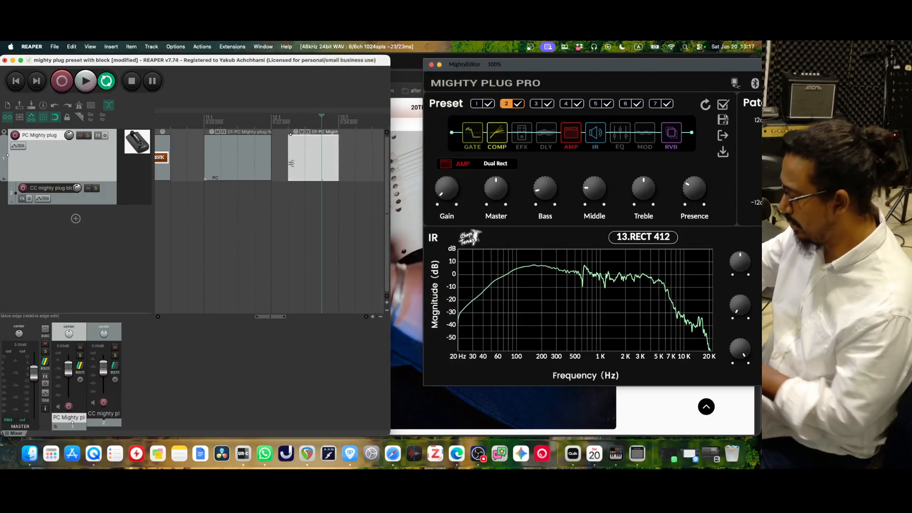
key(Delete)
Set the bank/program event of the item at bar 11 to program number 3, and close the MIDI editor.
double_click(238, 153)
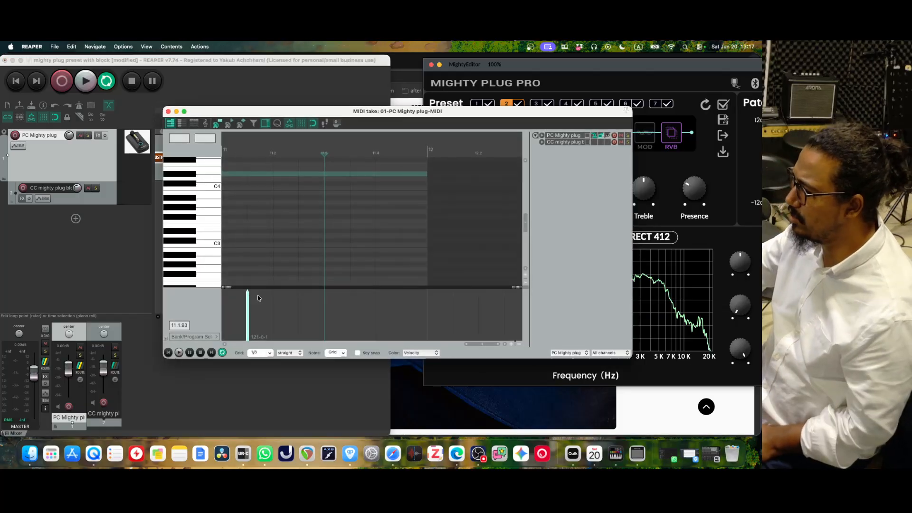
double_click(246, 305)
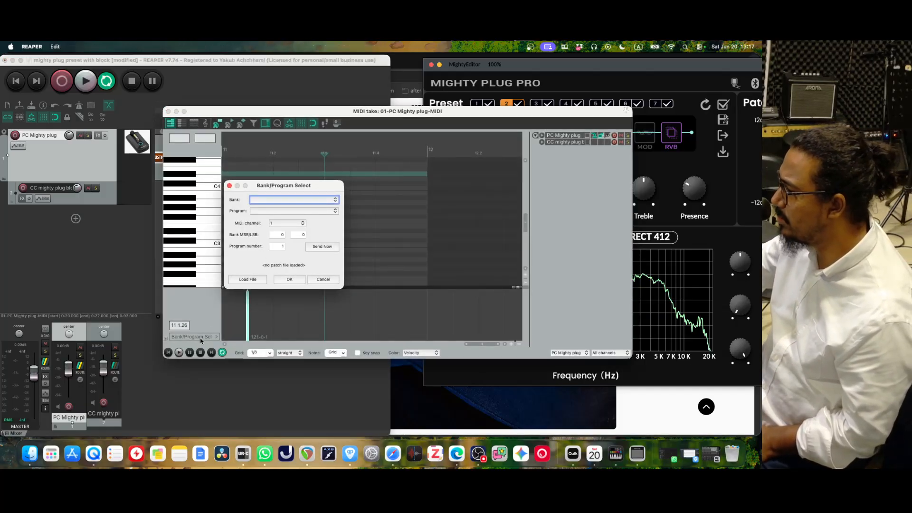
click(283, 247)
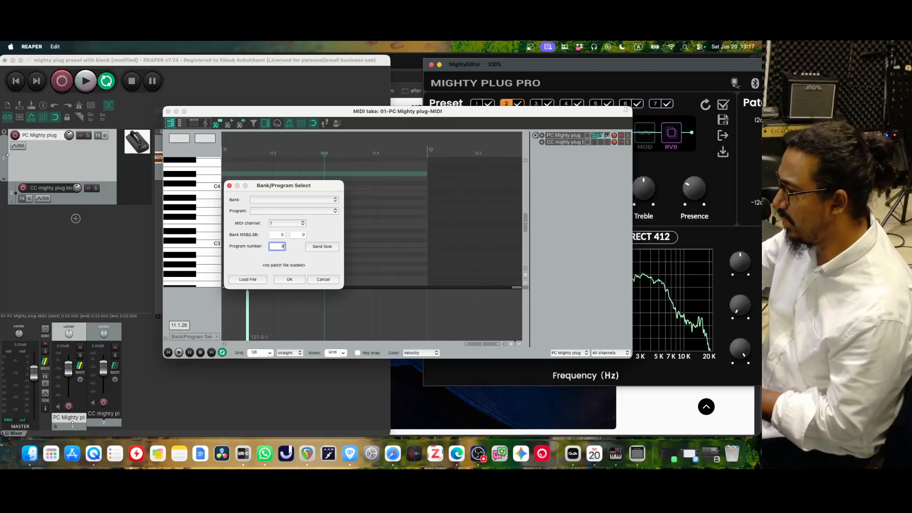
click(289, 280)
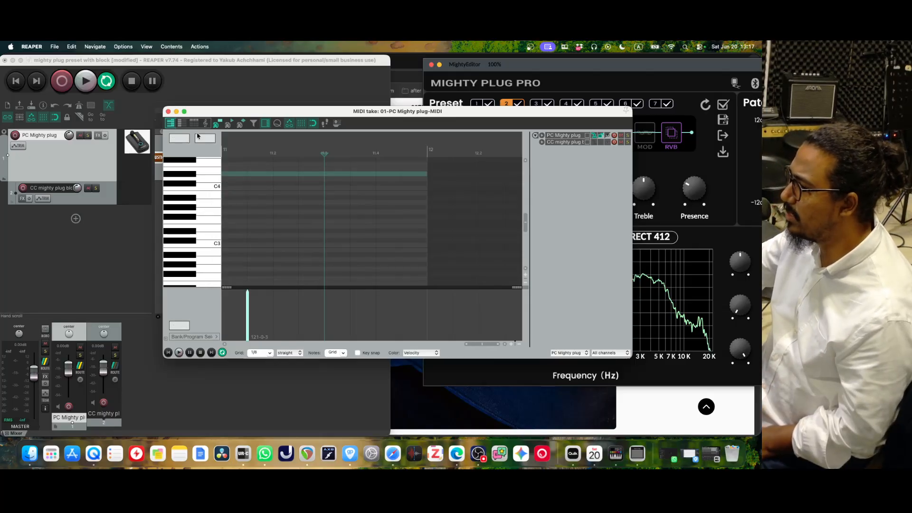
click(169, 112)
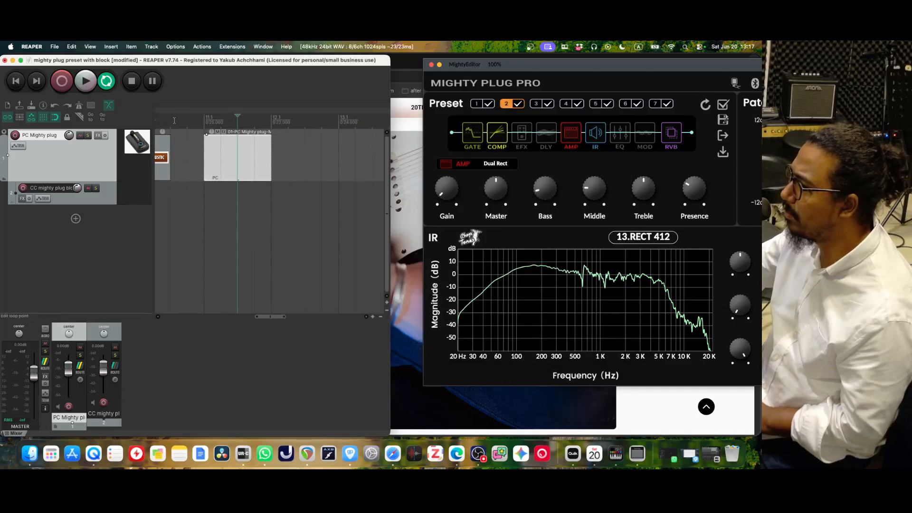
Play across the item at bar 11, check whether MightyEditor switches to preset 4, and stop playback.
click(170, 118)
key(space)
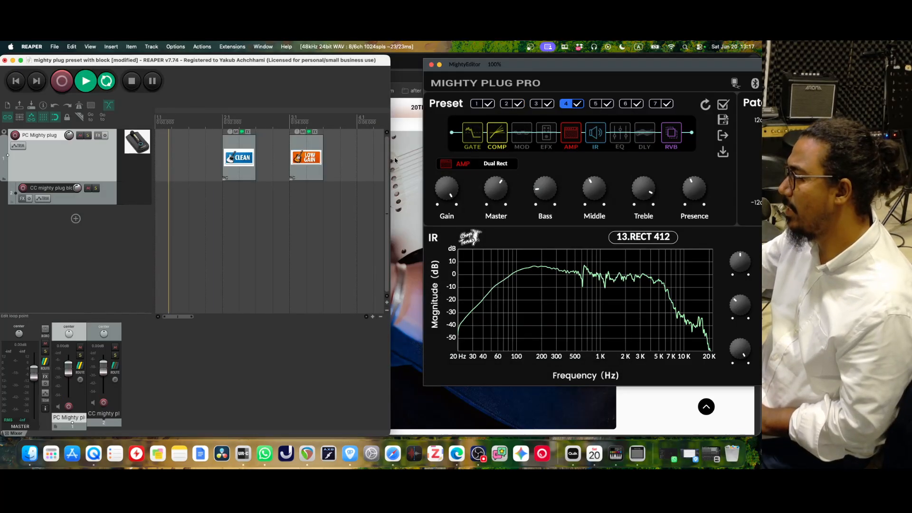
key(space)
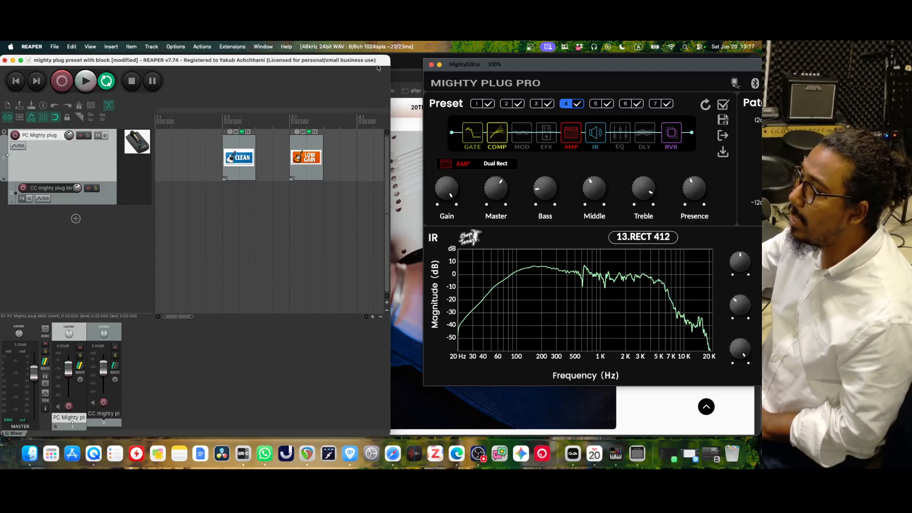
Maximize the project window and show the timeline around the item at bar 11.
double_click(383, 64)
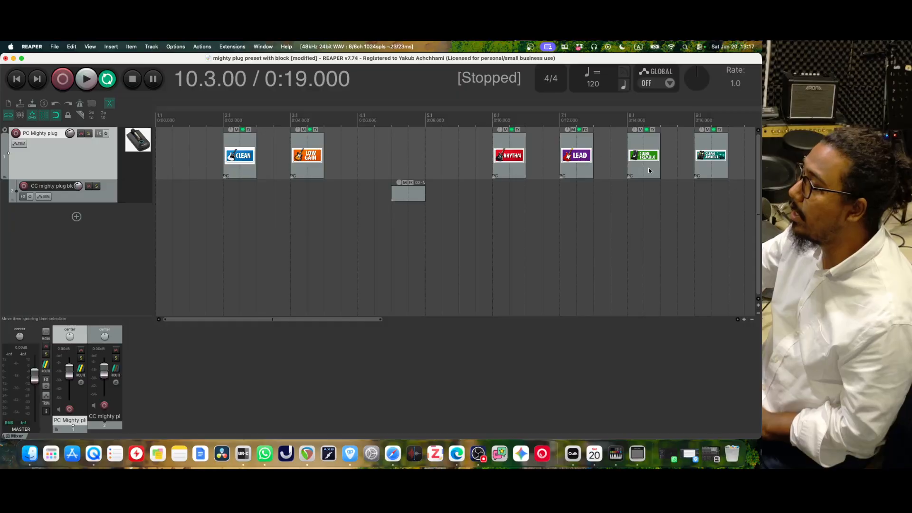
drag(351, 323, 530, 323)
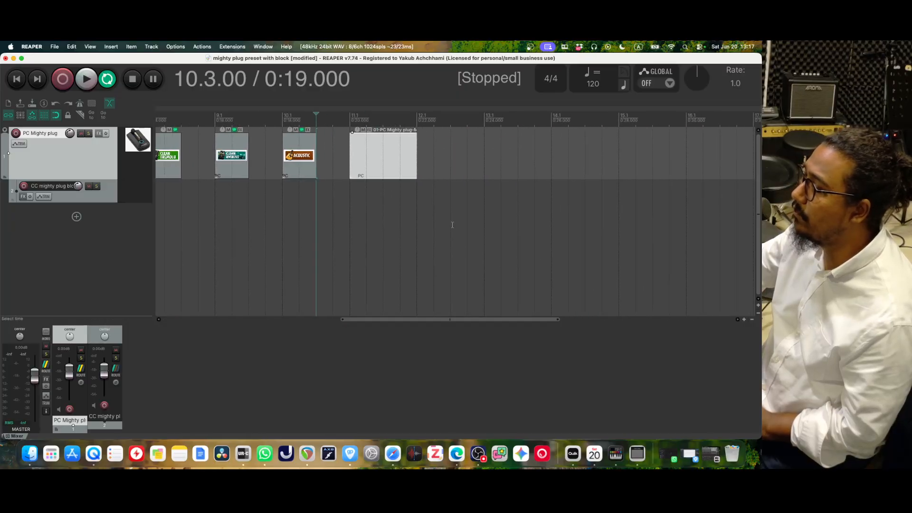
Open the item notes of the MIDI item at bar 11 on the PC Mighty plug track.
click(382, 149)
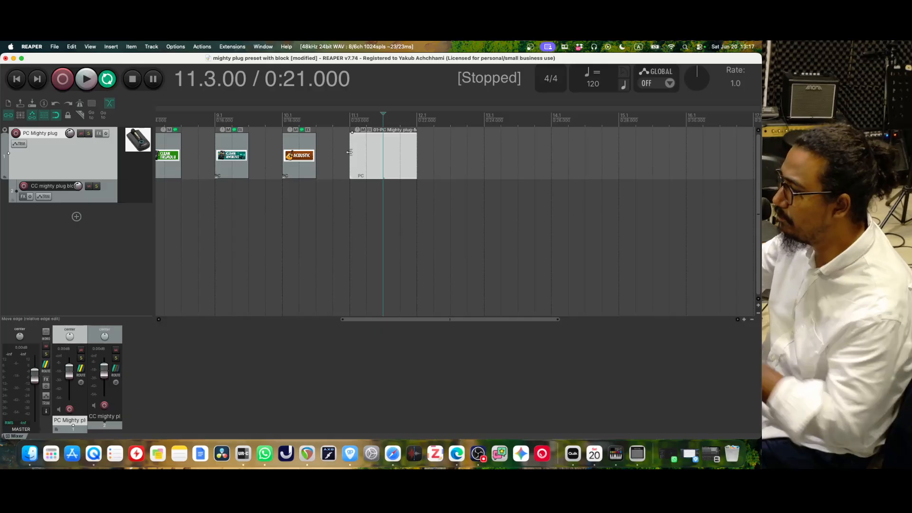
right_click(382, 148)
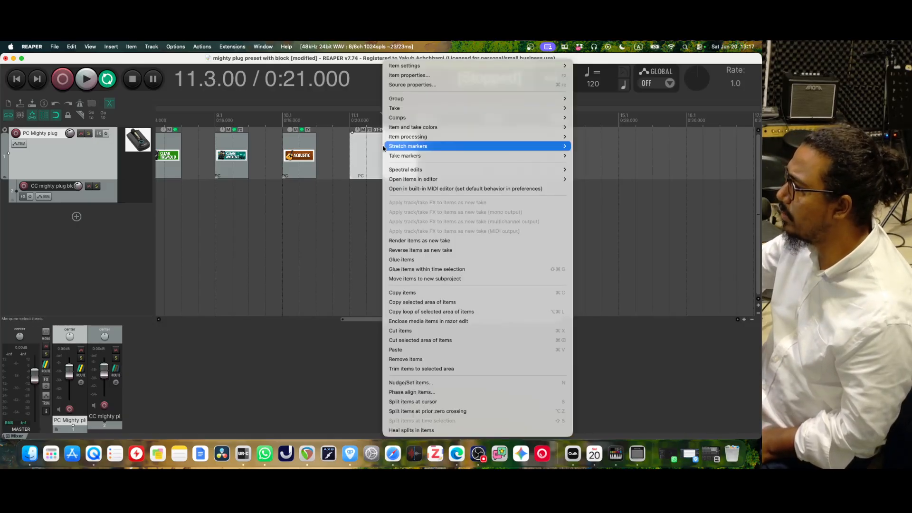
click(431, 77)
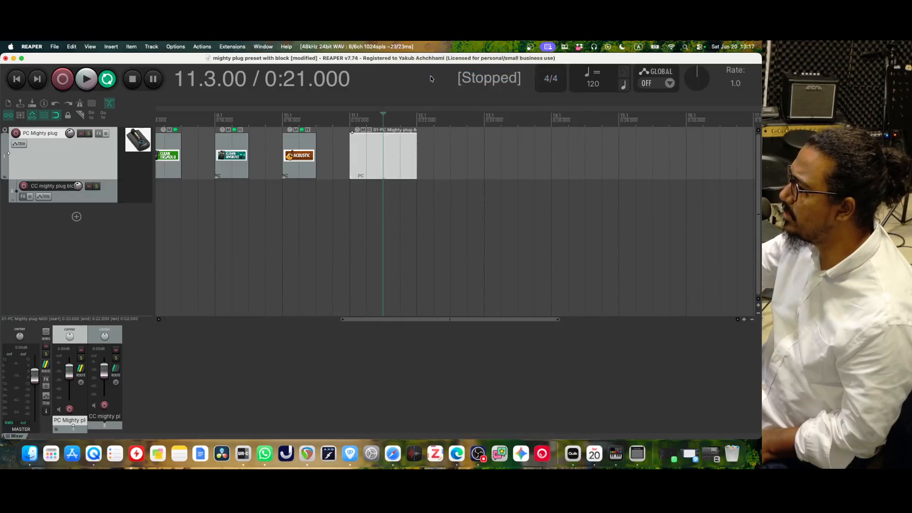
click(270, 108)
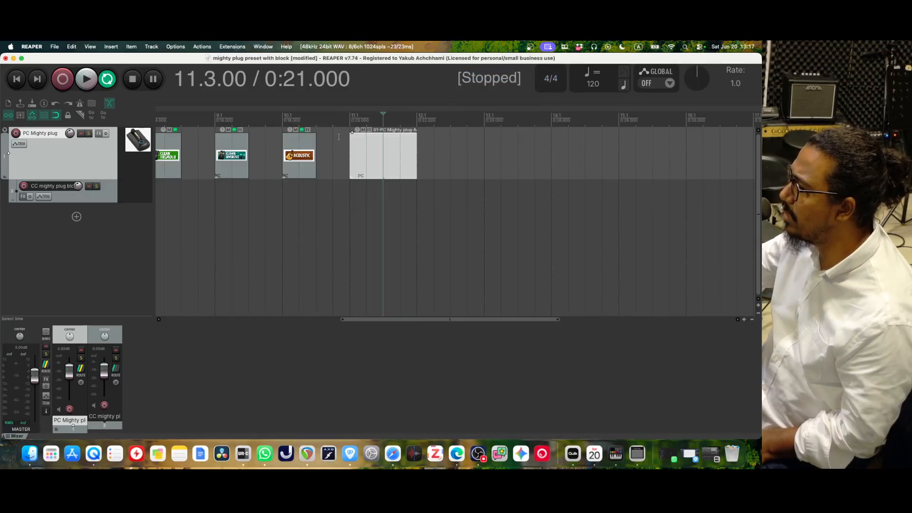
right_click(397, 160)
mouse_move(424, 66)
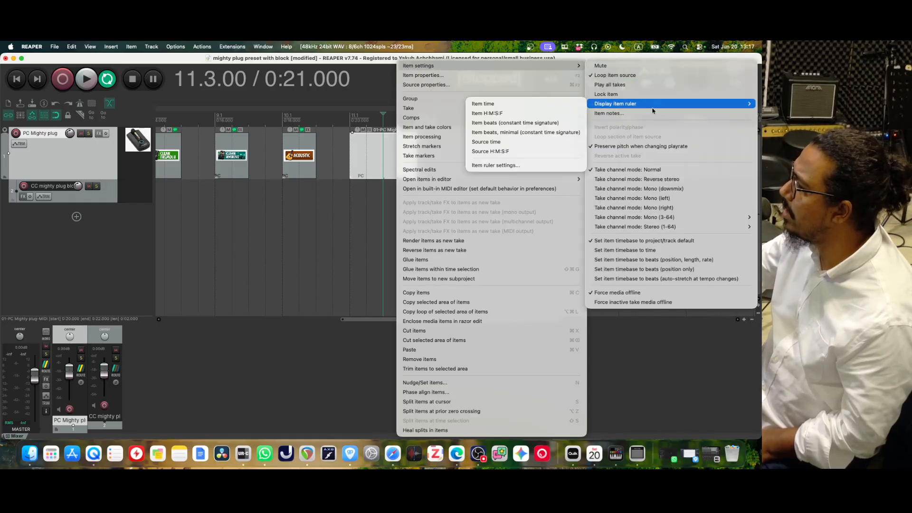
click(649, 116)
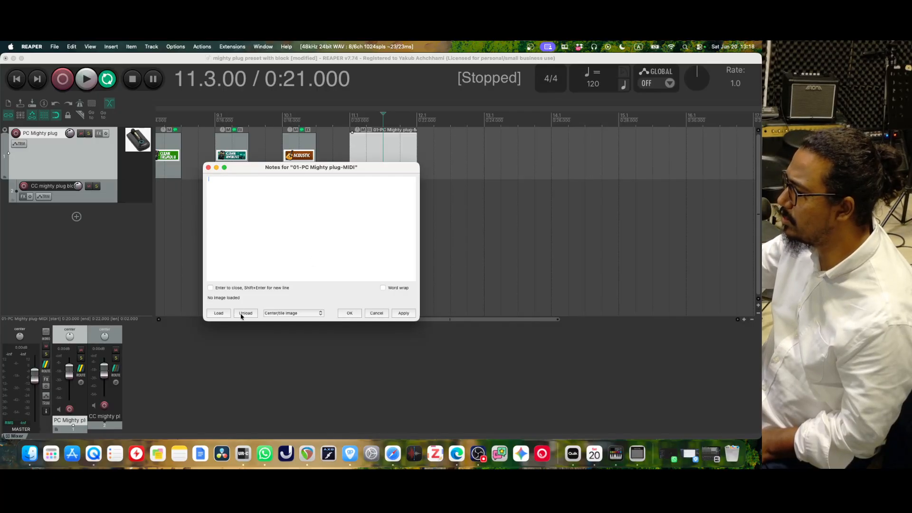
Load the LEAD picture, Copilot_20260613_120717 (2).png, from Documents > Mighty plug midi pc as the bar 11 item's notes image and apply it.
click(218, 314)
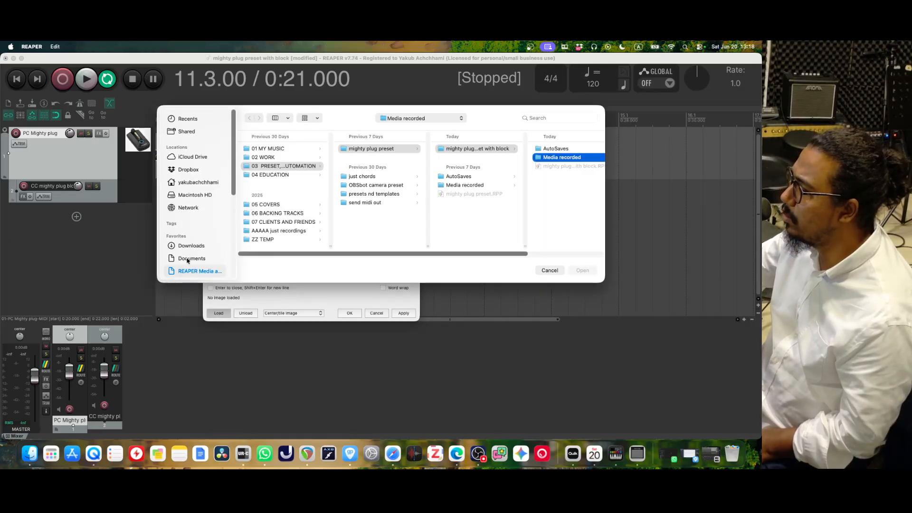
click(188, 259)
click(262, 150)
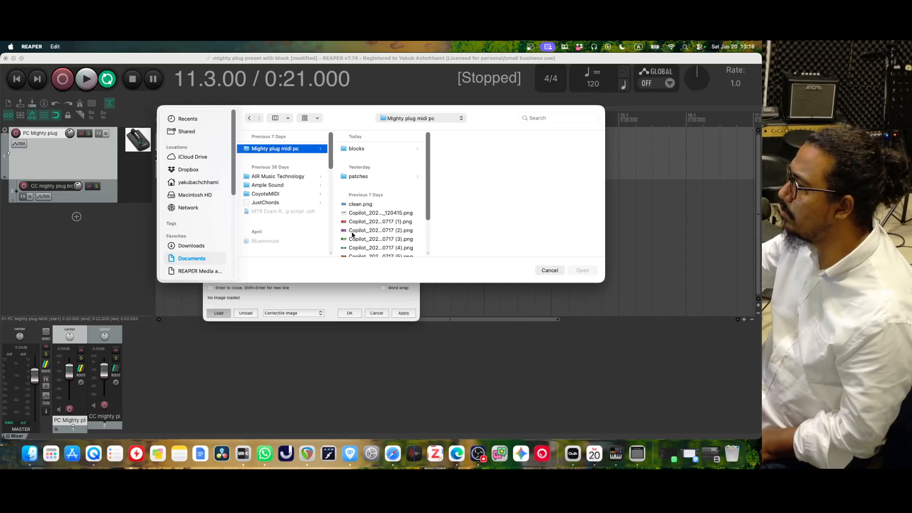
click(356, 231)
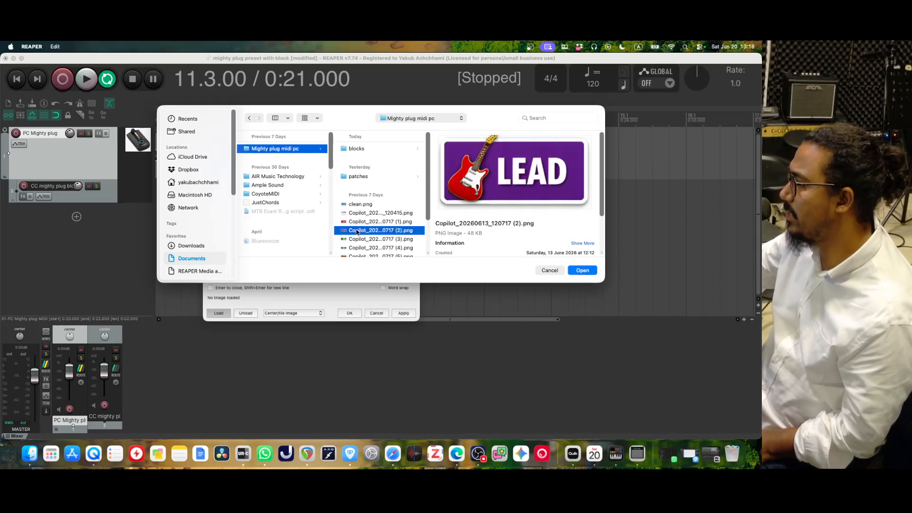
click(581, 270)
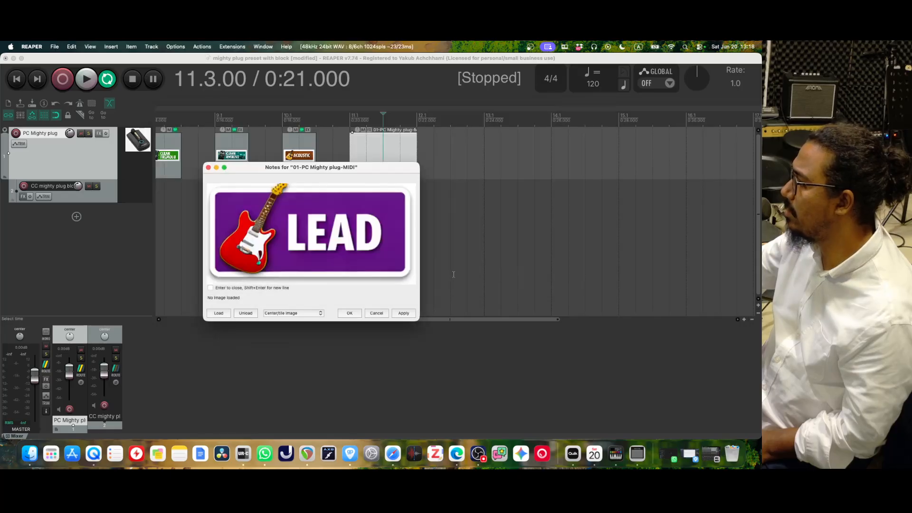
click(402, 314)
click(350, 313)
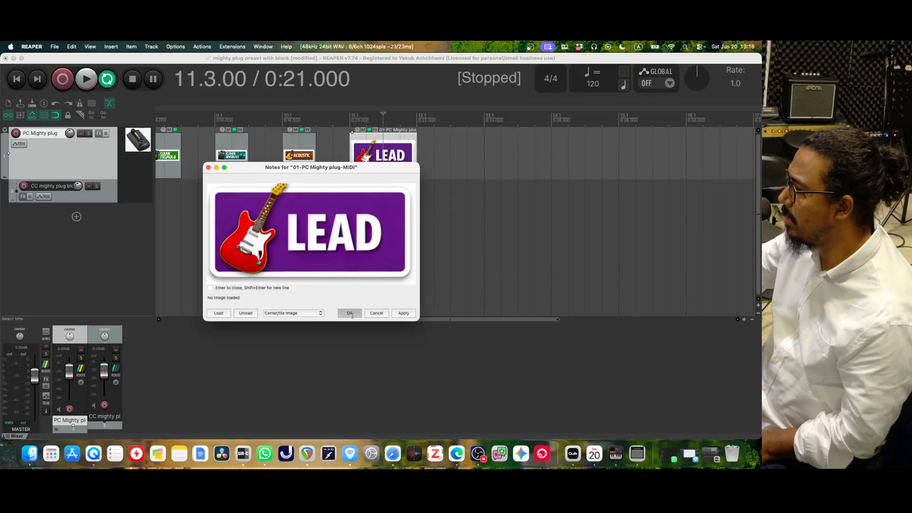
Play the project from bar 1 beat 4, check the preset switching in MightyEditor, close the editor and stop playback.
click(344, 116)
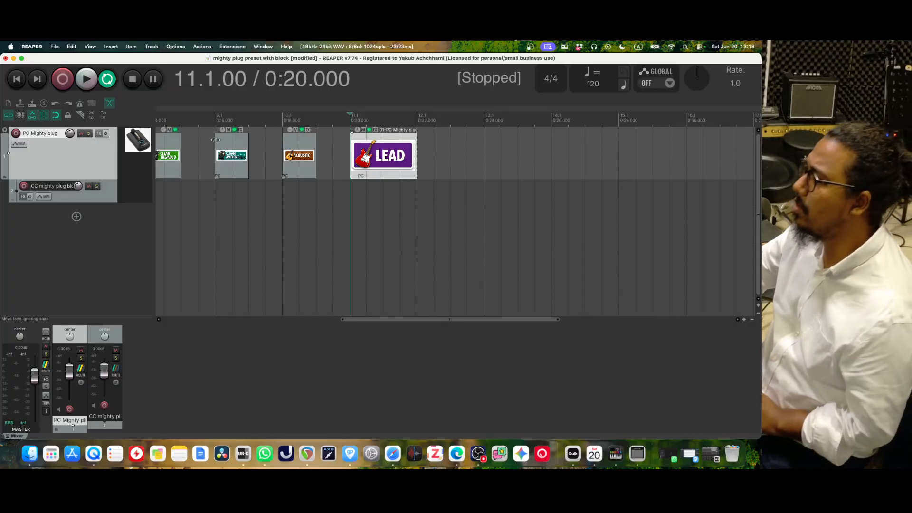
drag(426, 319, 229, 299)
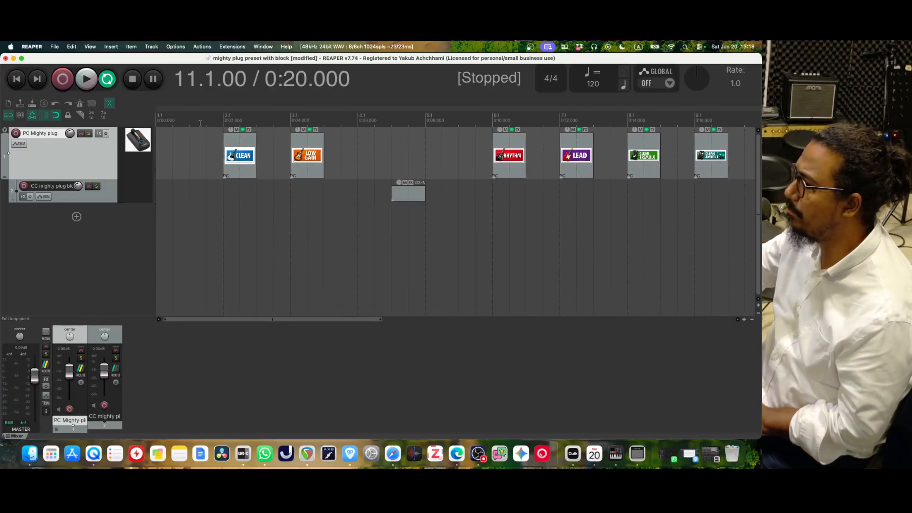
click(206, 121)
key(space)
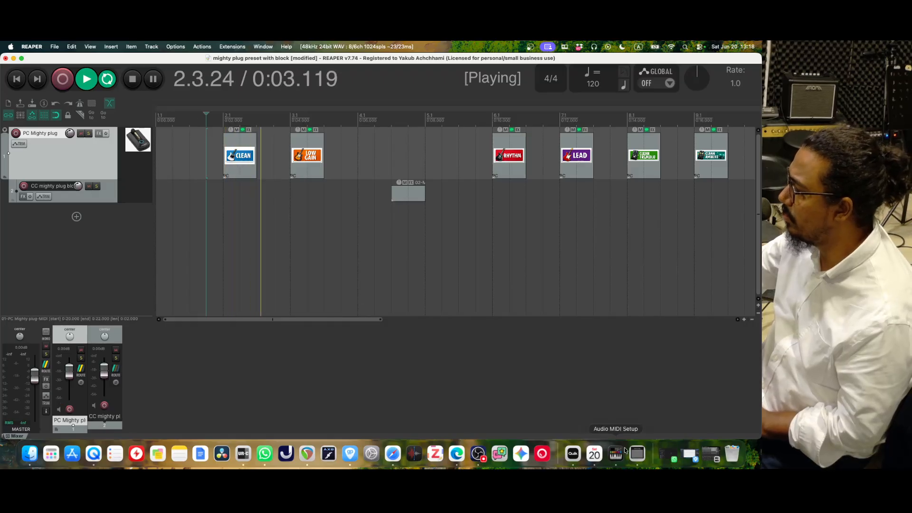
click(638, 454)
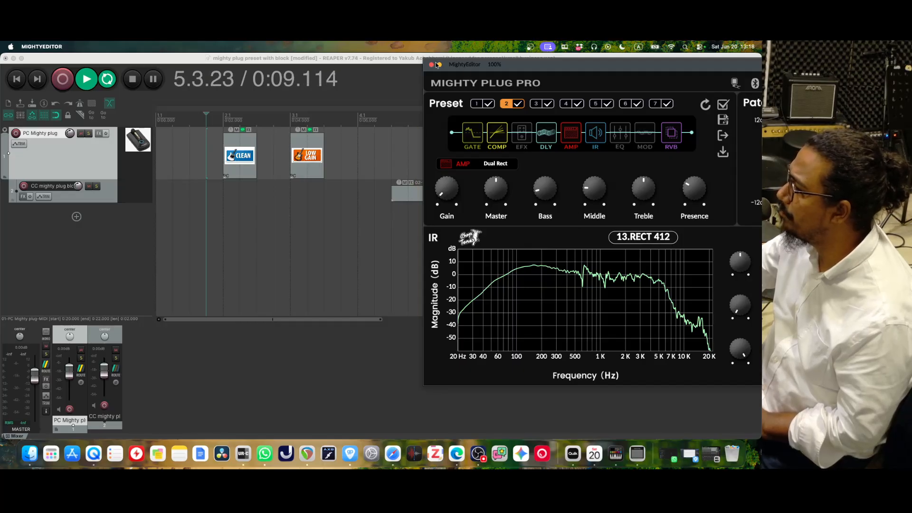
click(432, 65)
key(space)
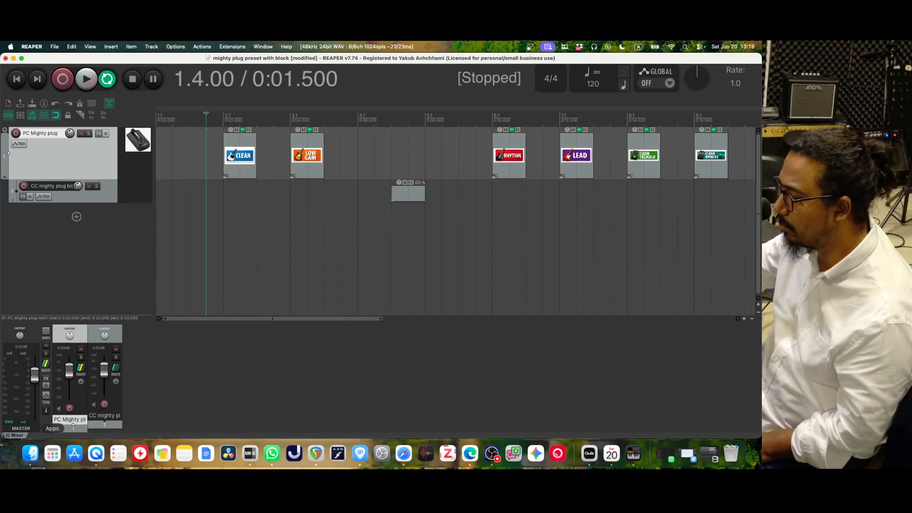
Reopen MightyEditor, compare the effect blocks of presets 1, 4 and 3, and close the editor.
click(52, 453)
click(243, 175)
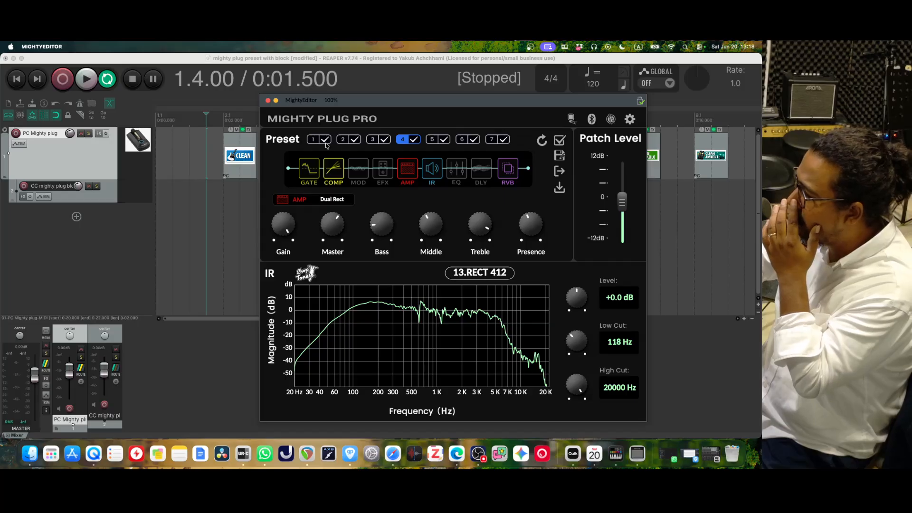
click(314, 139)
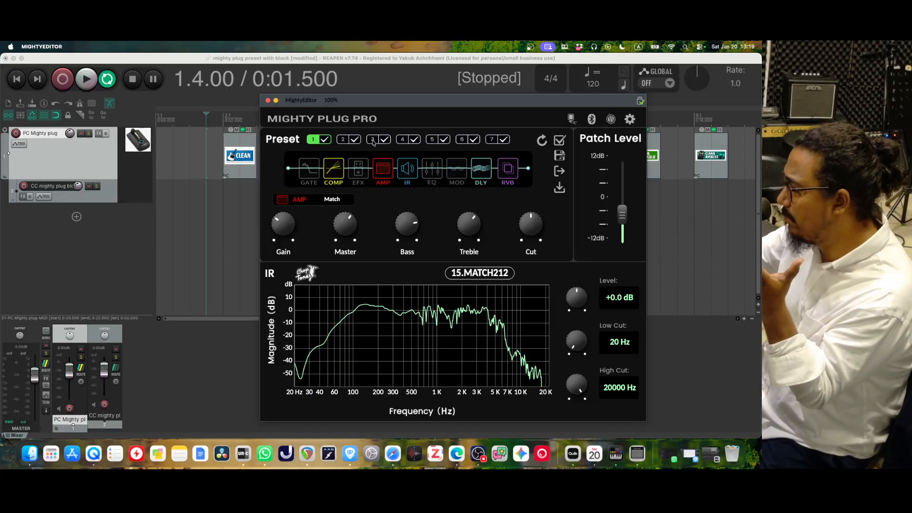
click(402, 141)
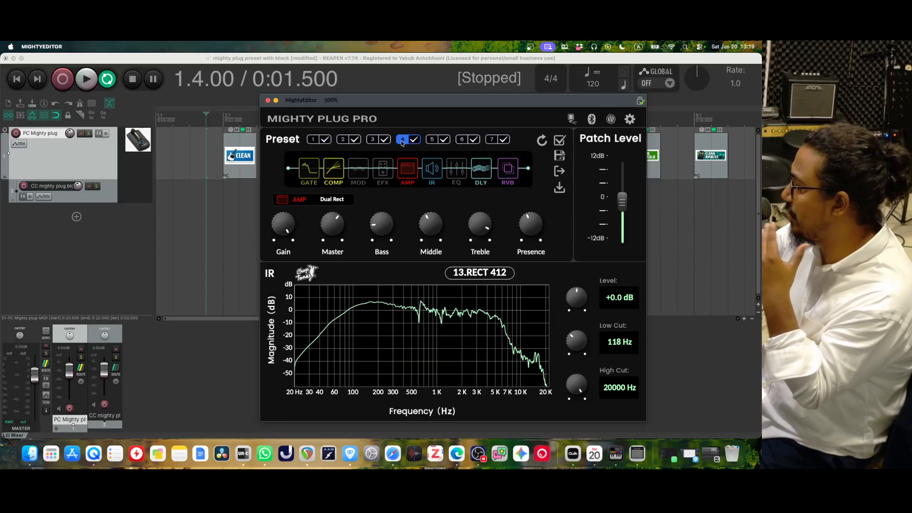
click(376, 143)
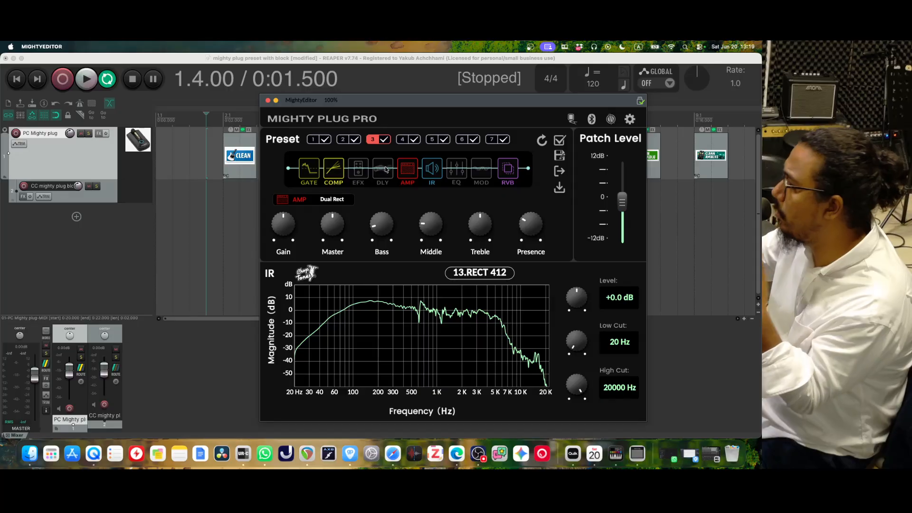
click(268, 101)
Select the MIDI item before bar 5 on the CC mighty plug blocks track and make that track slightly taller.
click(408, 194)
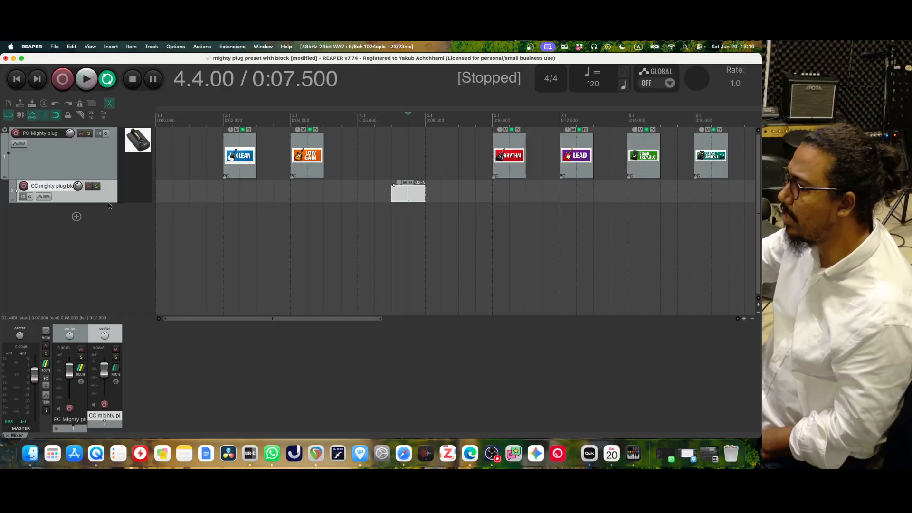
drag(109, 205, 108, 220)
click(99, 159)
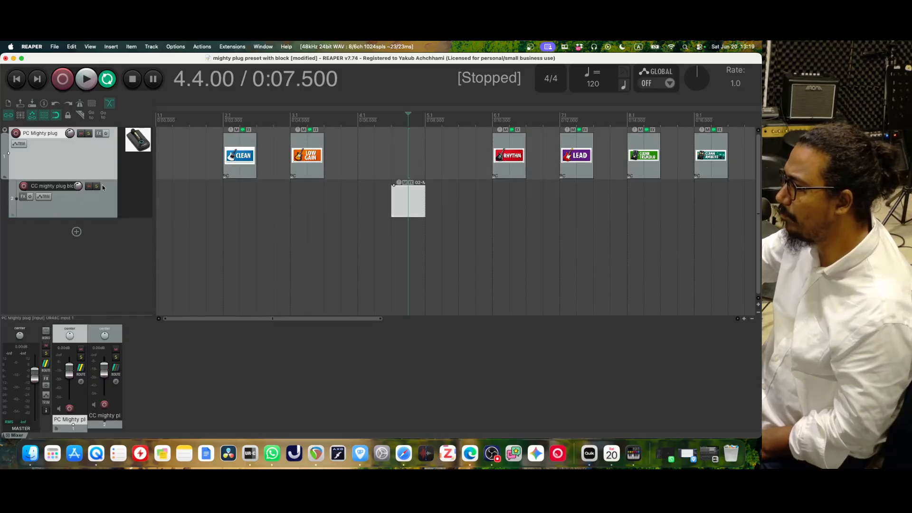
click(105, 200)
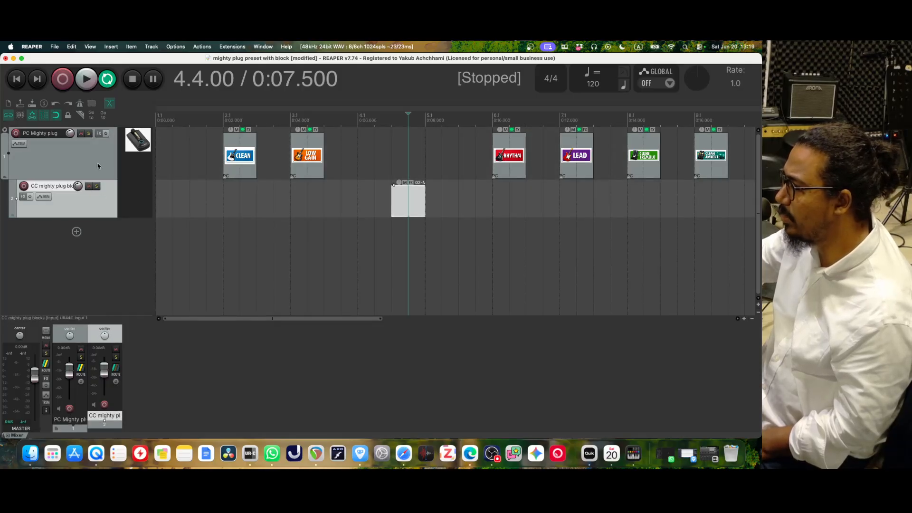
Take the CC mighty plug blocks track out of the PC Mighty plug folder, and nest it inside the folder again.
click(5, 178)
click(5, 177)
click(5, 178)
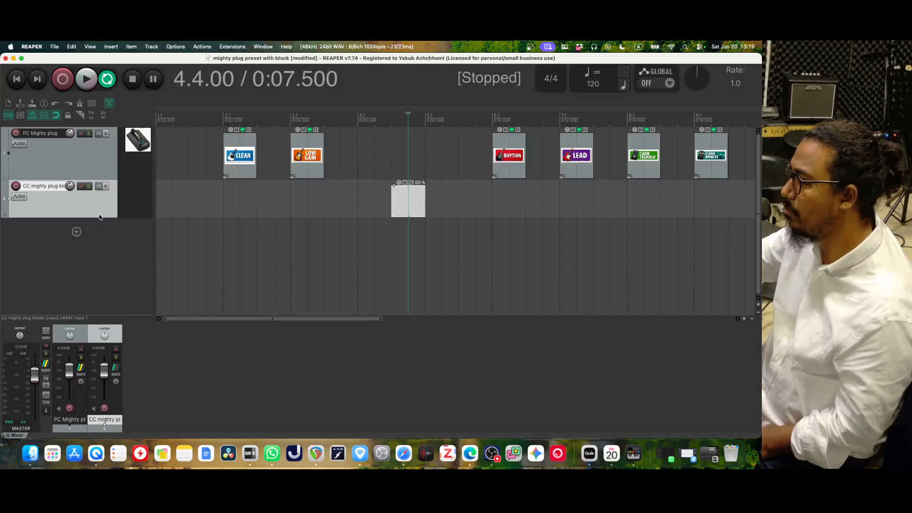
click(97, 164)
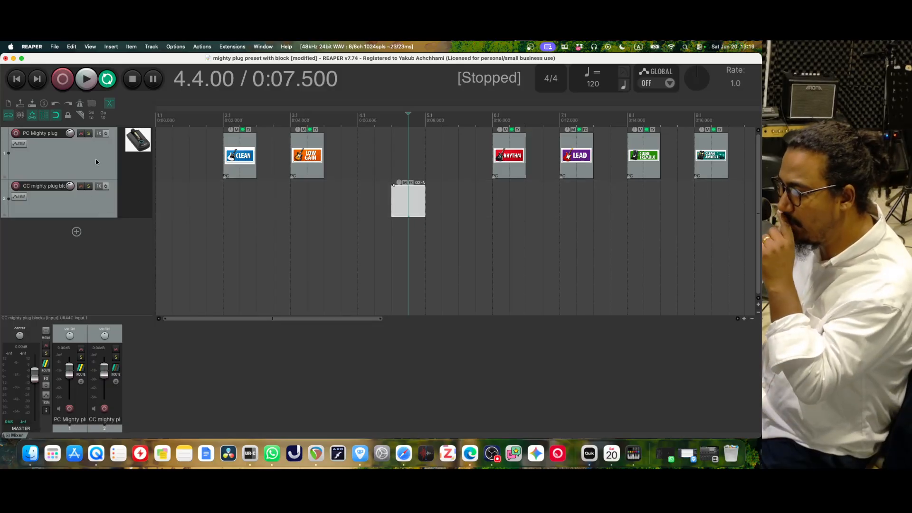
click(99, 204)
click(101, 171)
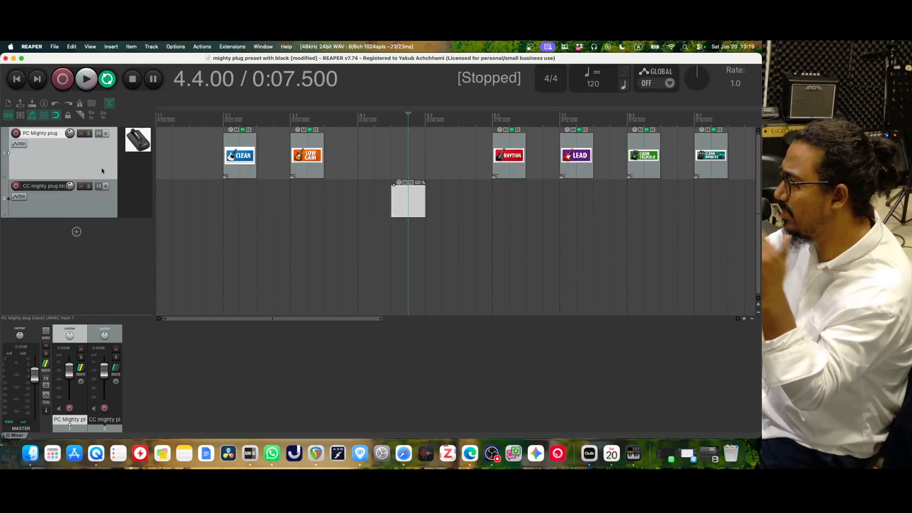
click(5, 178)
click(95, 209)
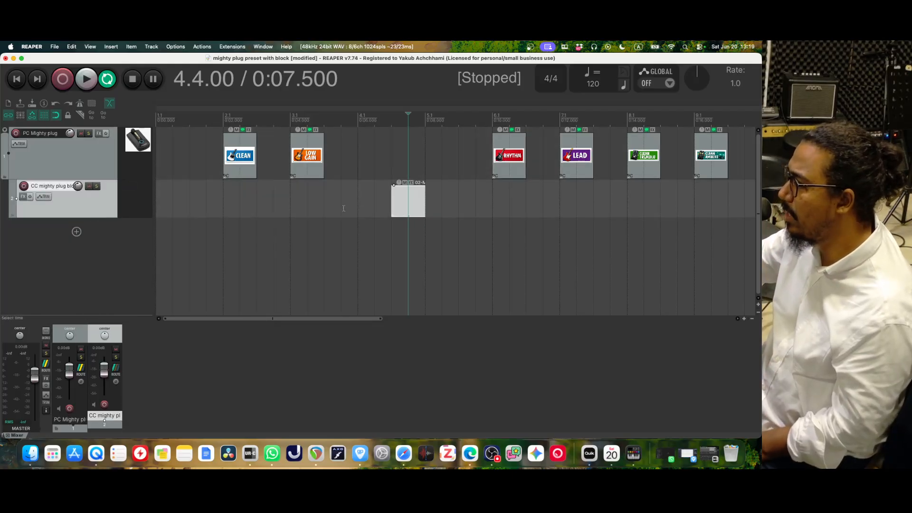
Open the MIDI item at 4.4.00 on the CC mighty plug blocks track in the MIDI editor's event list.
click(358, 122)
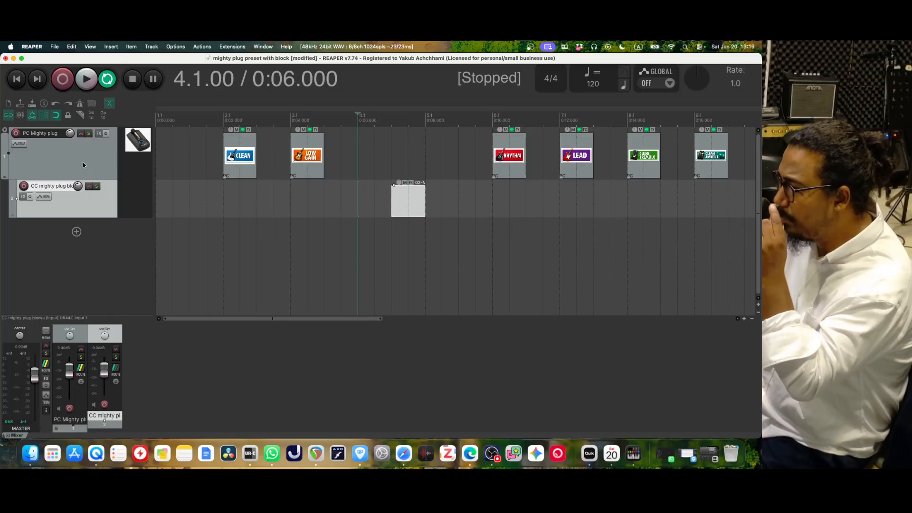
click(401, 204)
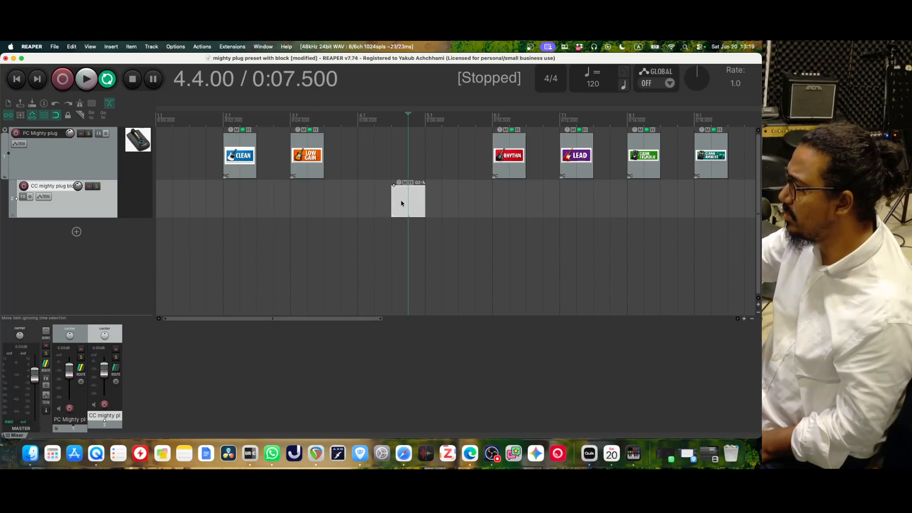
click(388, 120)
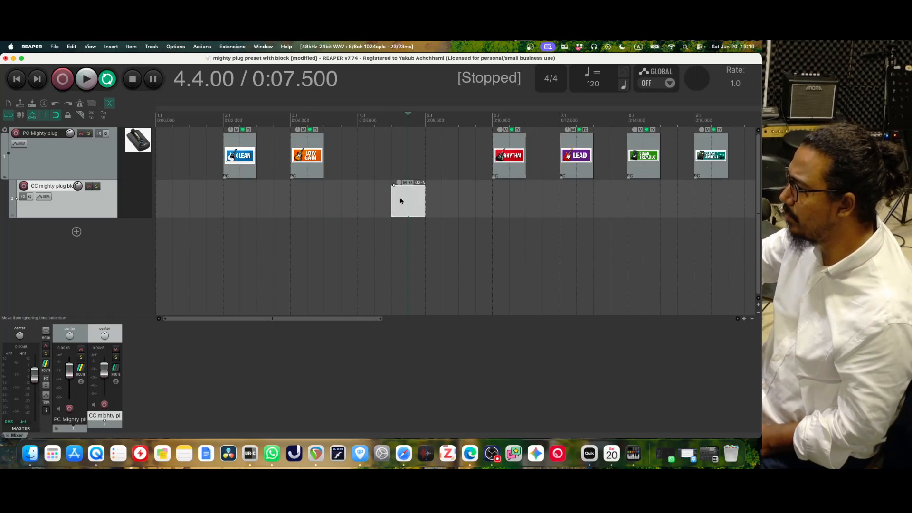
double_click(403, 199)
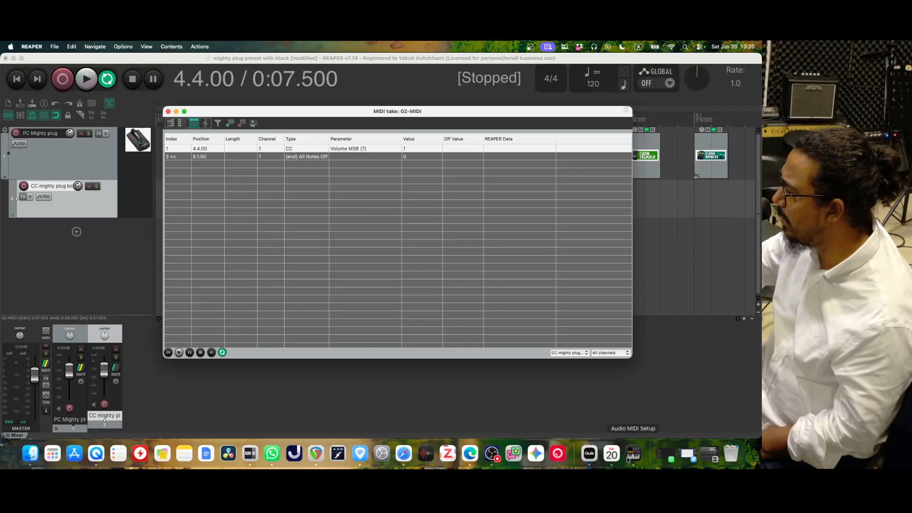
Find MightyEditor by searching the installed apps for "migh" and launch it.
click(75, 454)
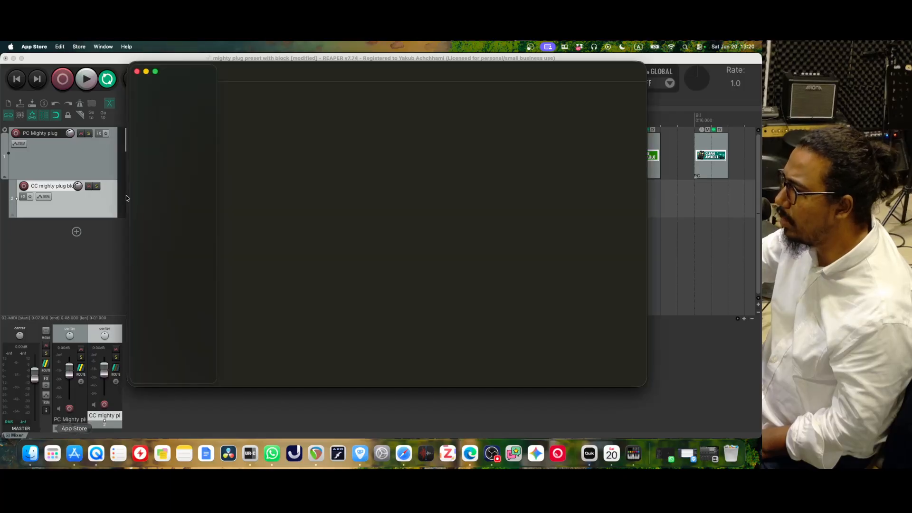
click(137, 72)
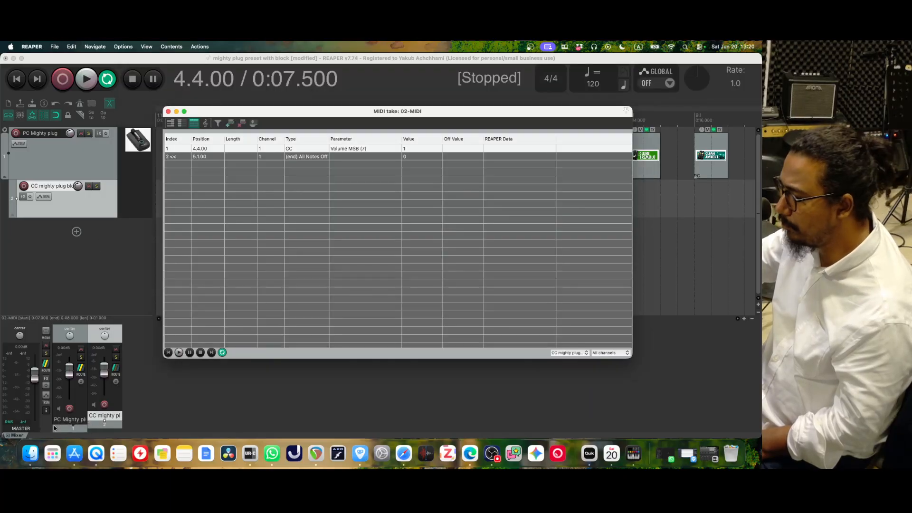
click(52, 458)
text(migh)
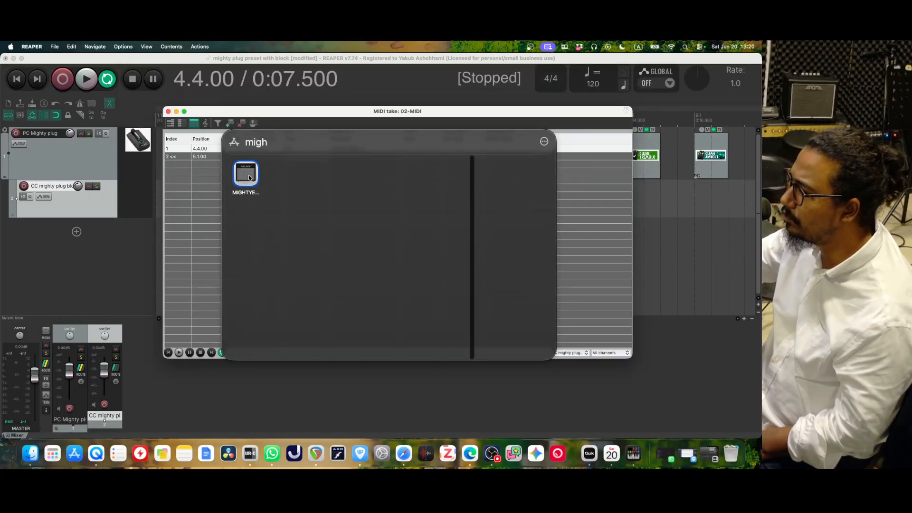
click(249, 175)
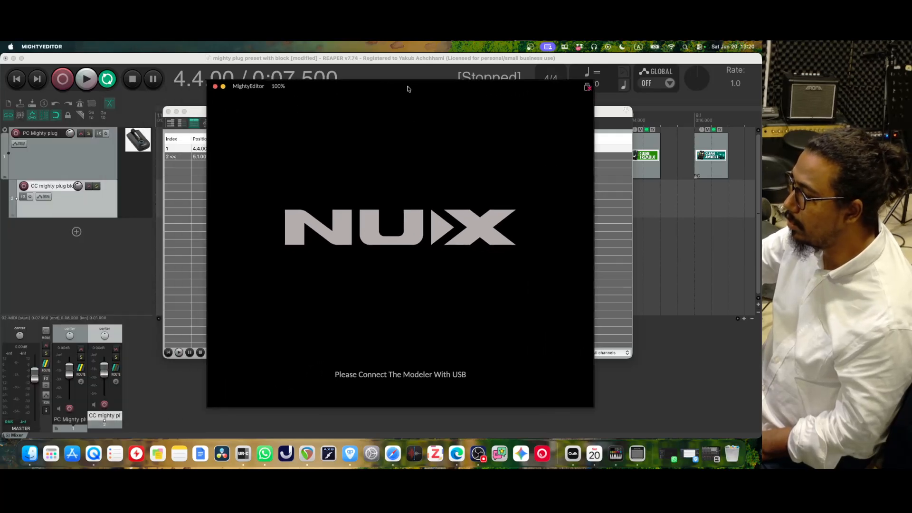
Look up the DLY block's MIDI CC number and value range in MightyEditor's MIDI list, and hide MightyEditor.
click(577, 105)
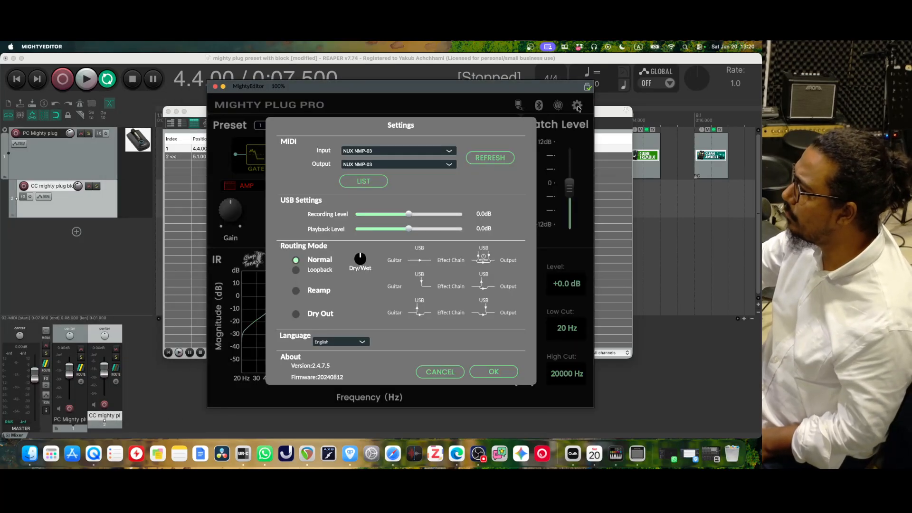
click(366, 181)
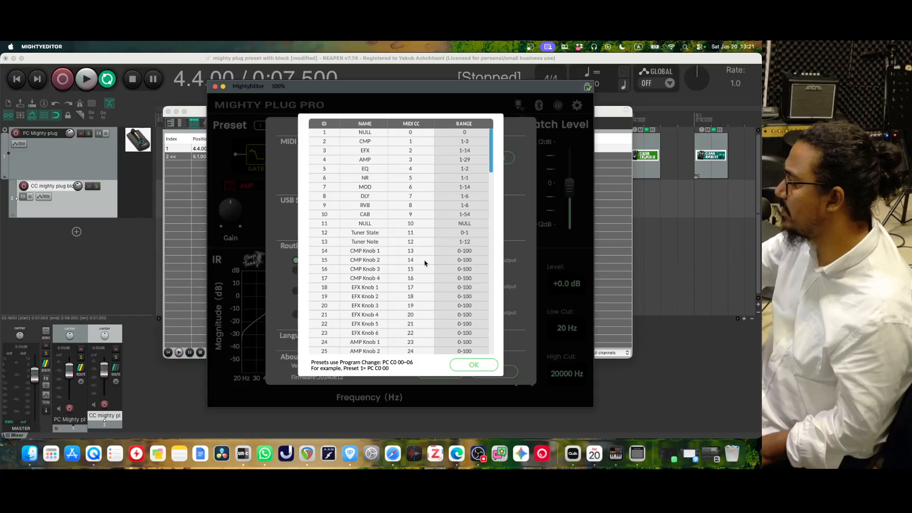
click(472, 366)
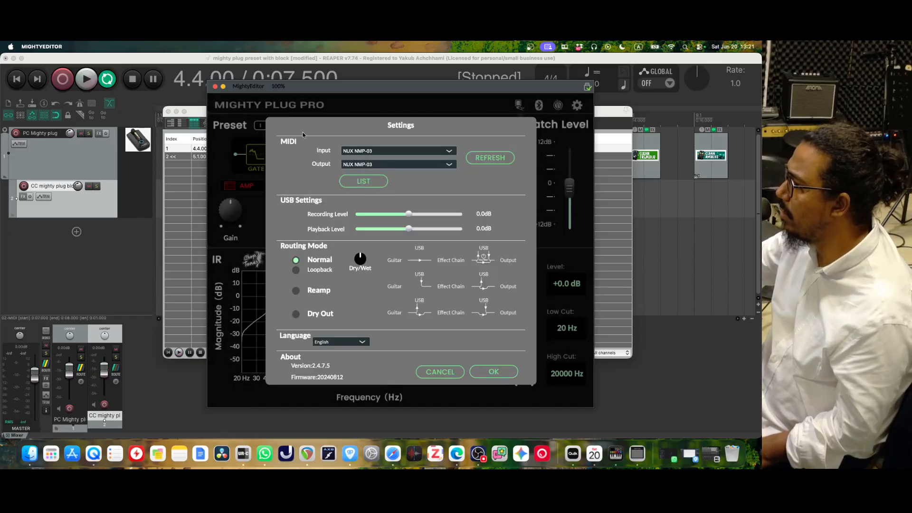
click(494, 371)
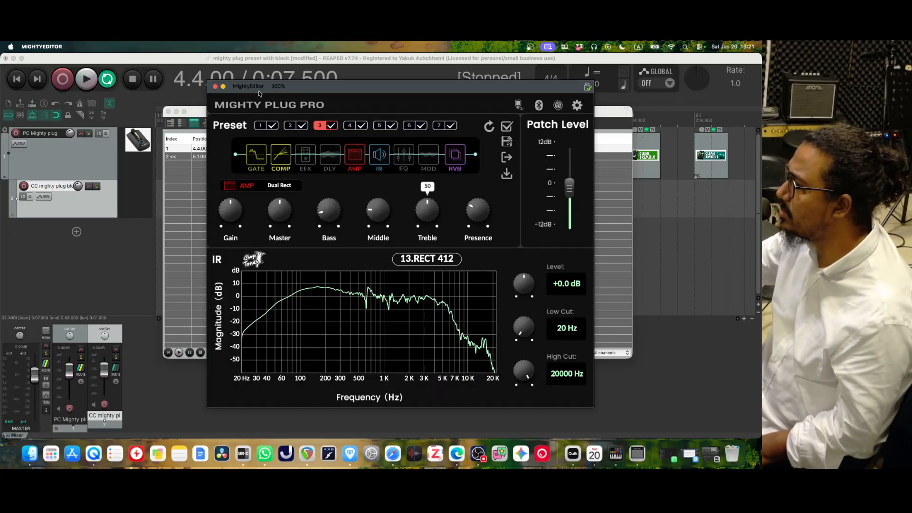
click(223, 86)
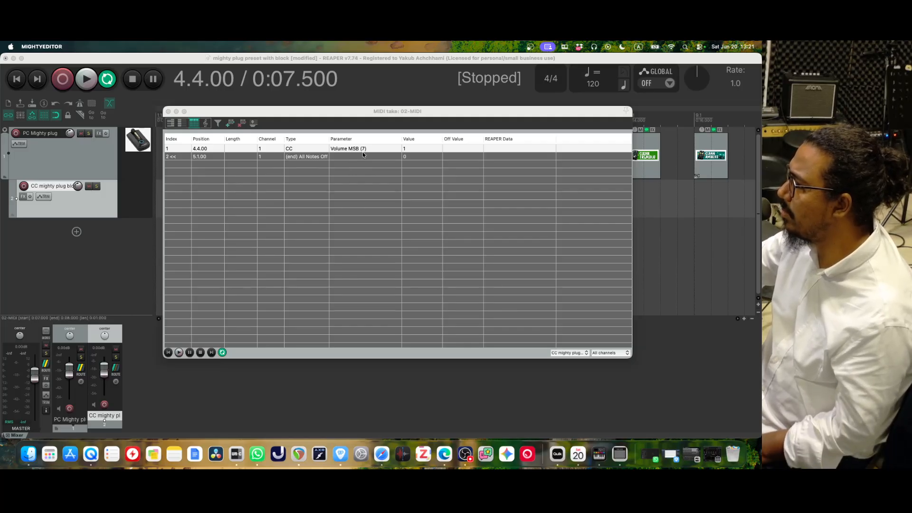
Delete the MIDI item on the CC mighty plug blocks track and insert a new one from 4.2.00 to 5.1.00.
click(169, 113)
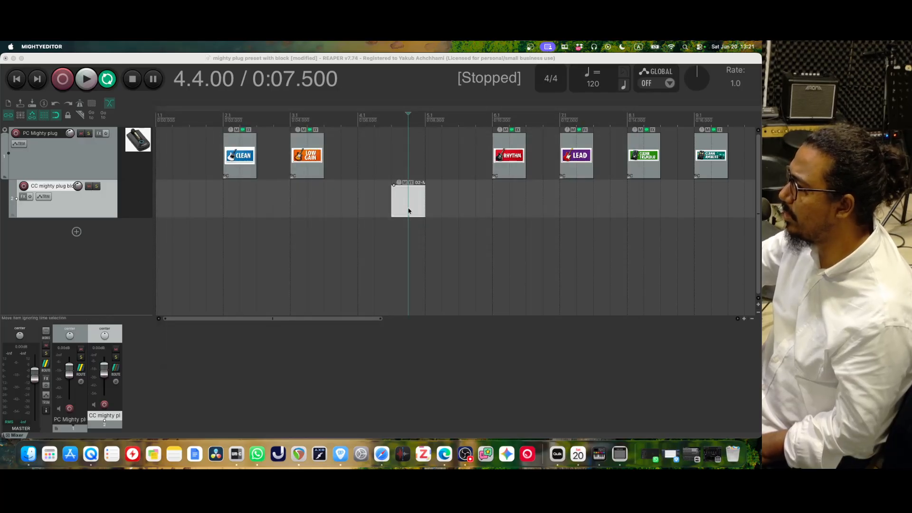
key(Delete)
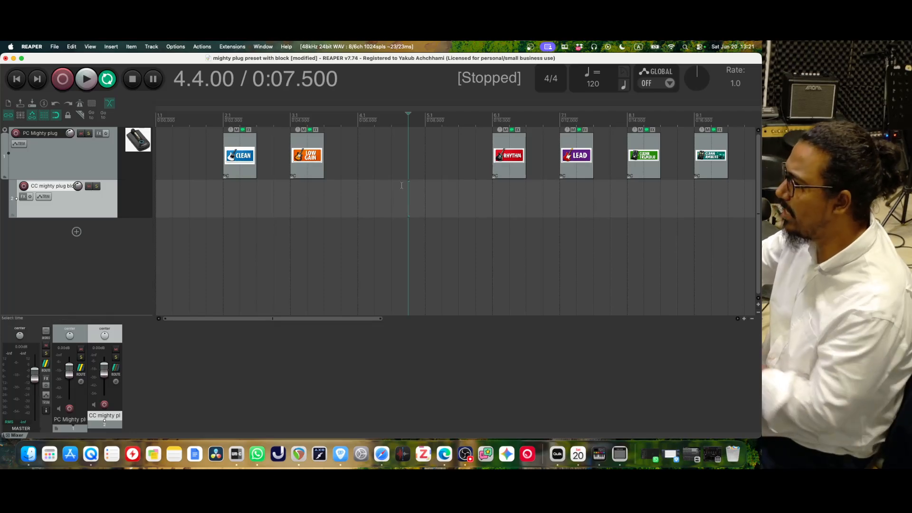
click(391, 123)
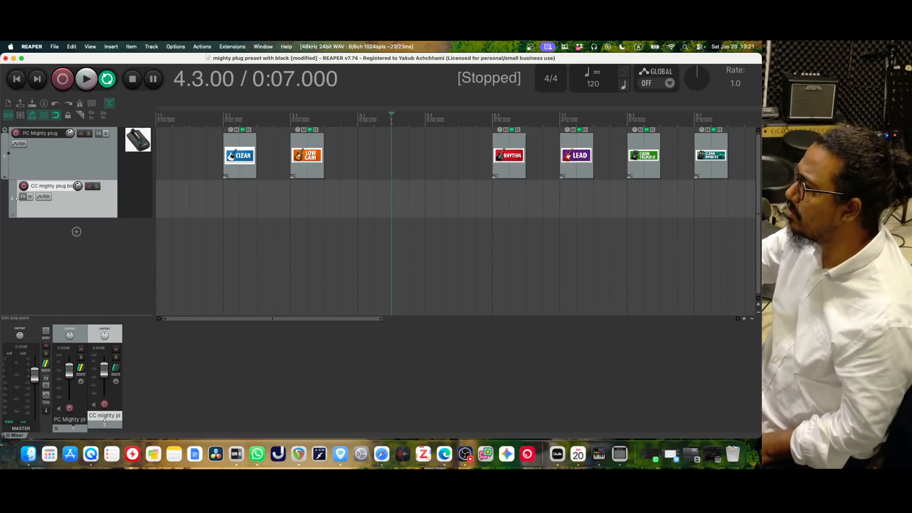
mouse_move(391, 123)
mouse_down()
mouse_move(432, 125)
mouse_move(375, 125)
mouse_up()
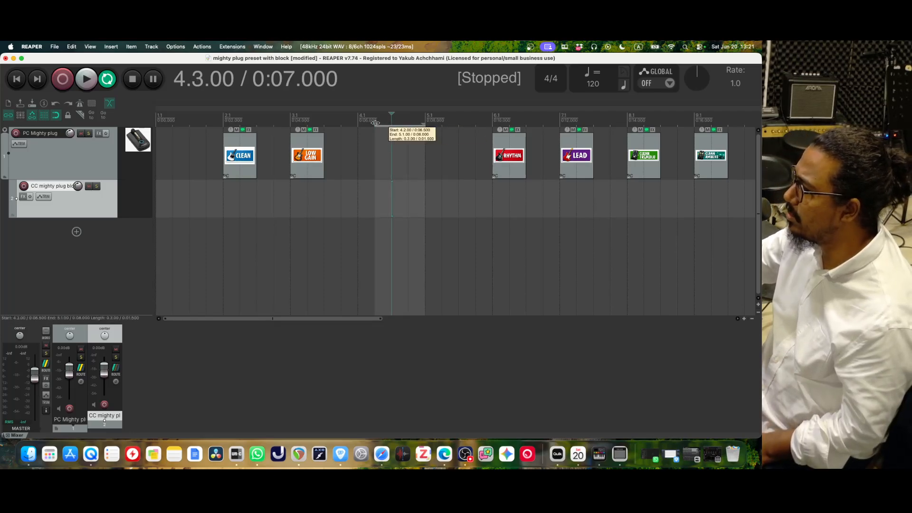
click(111, 47)
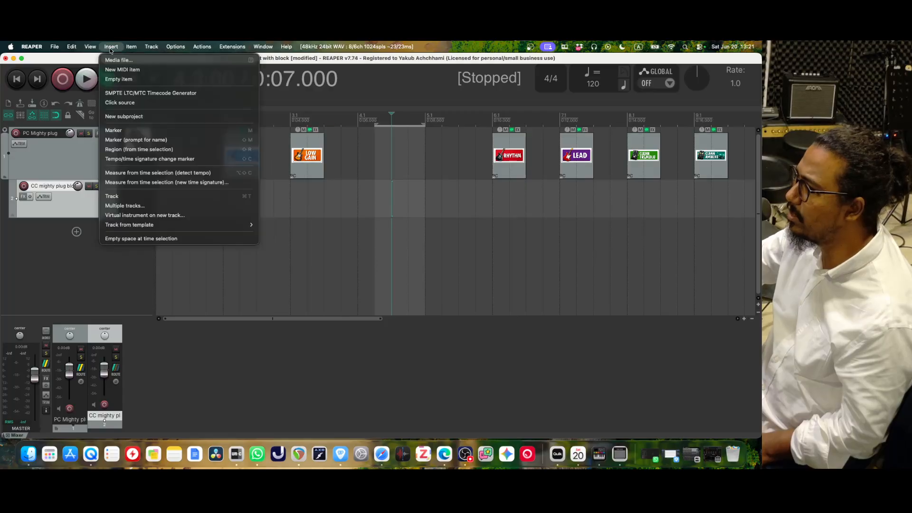
click(125, 70)
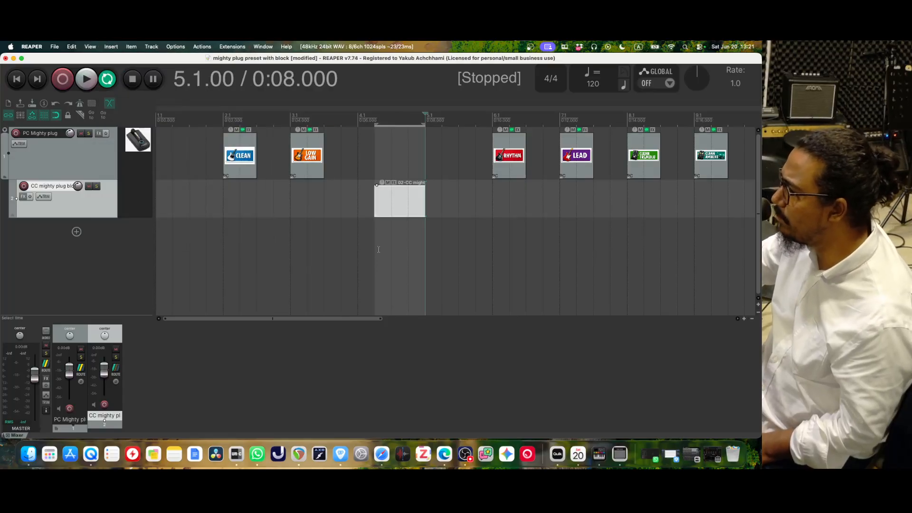
Add a Control Change event with controller 07 Volume MSB and value 127 at 4.3.00 to the new item's event list.
double_click(399, 203)
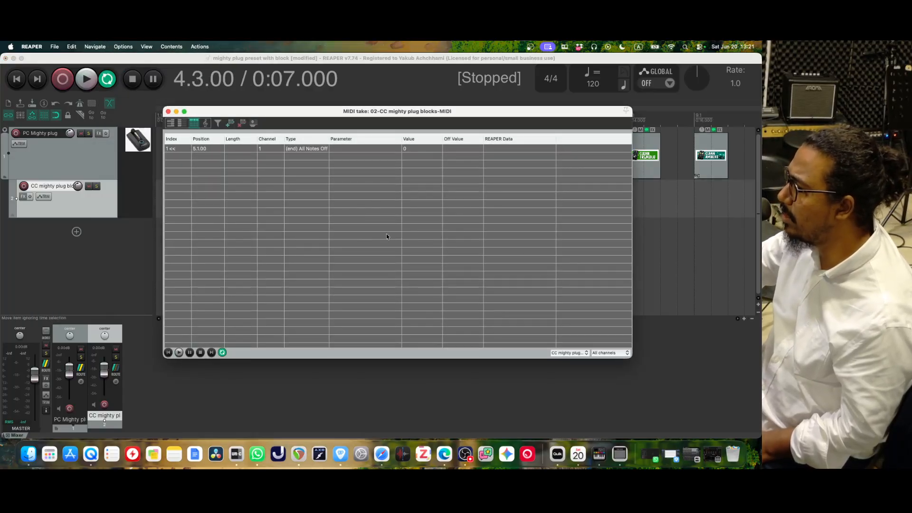
click(171, 123)
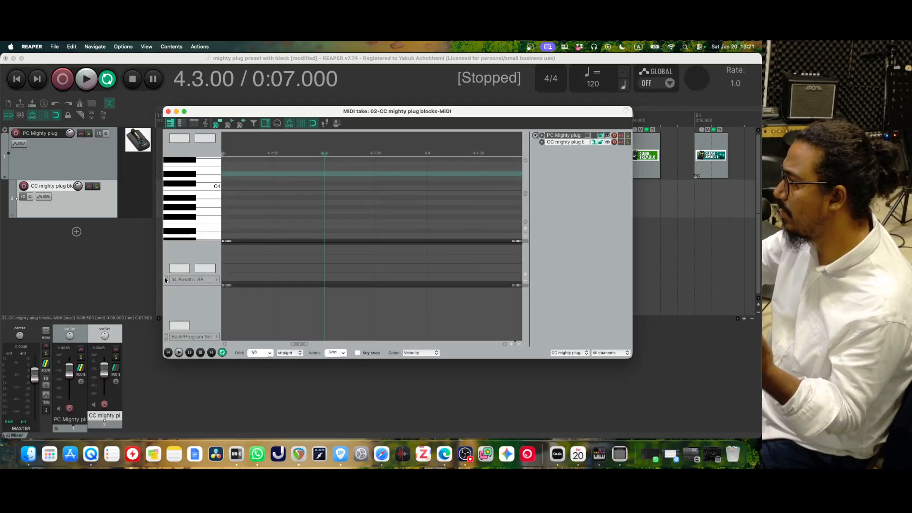
click(195, 124)
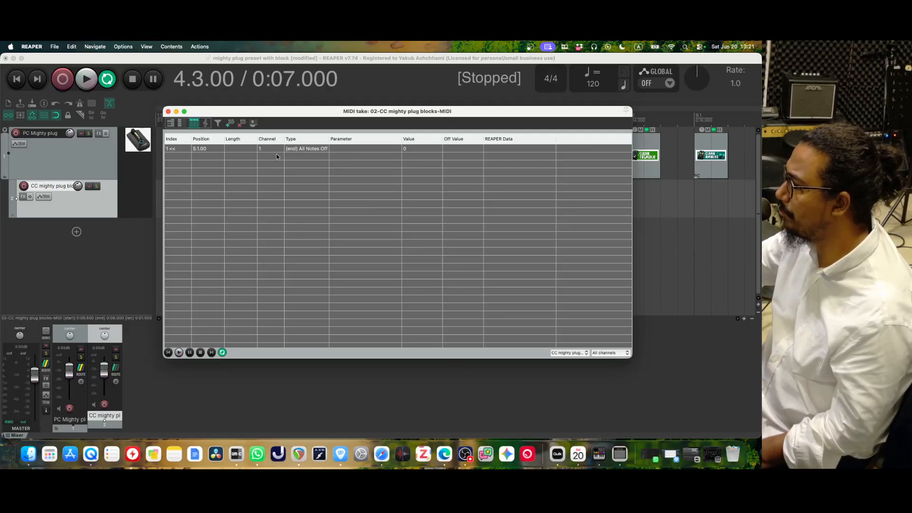
double_click(348, 155)
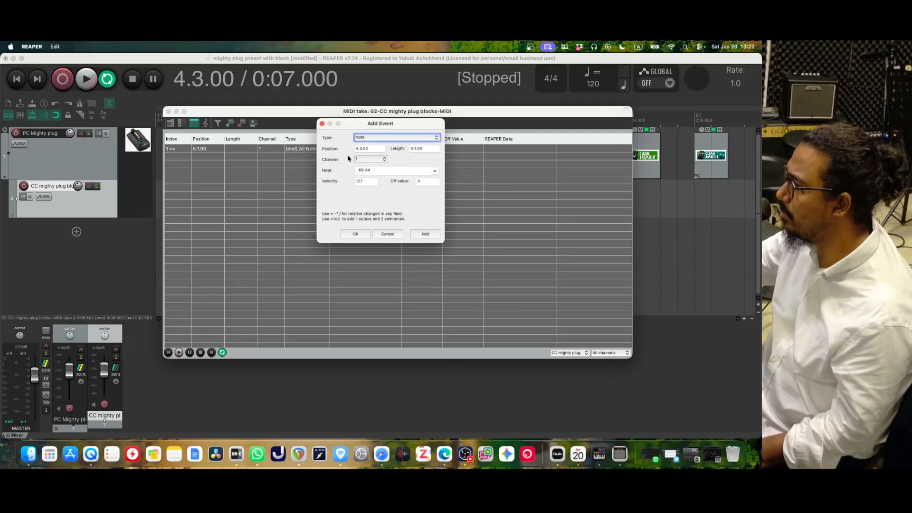
click(394, 137)
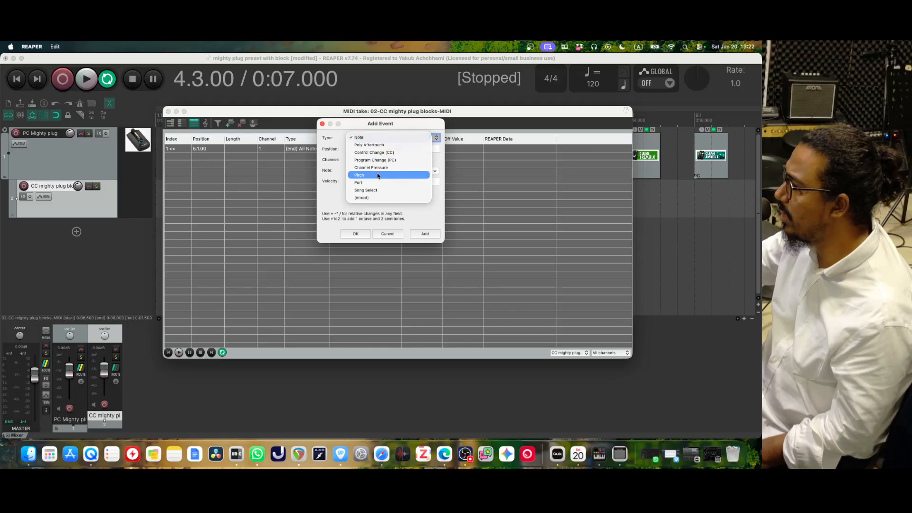
click(390, 153)
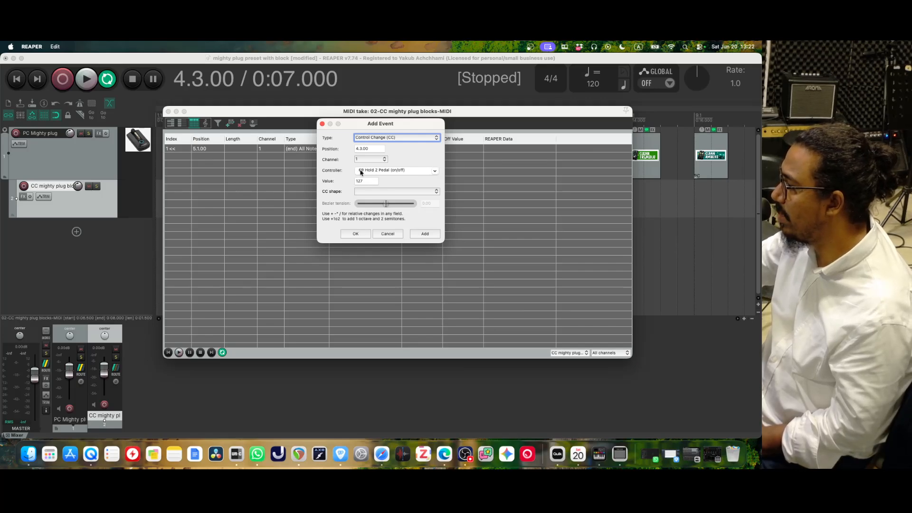
click(423, 172)
click(435, 171)
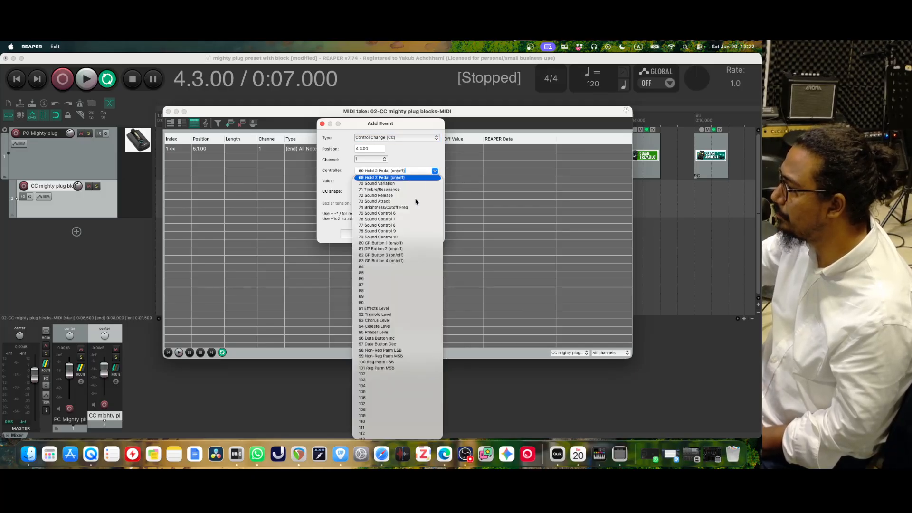
scroll(413, 205, up, 10)
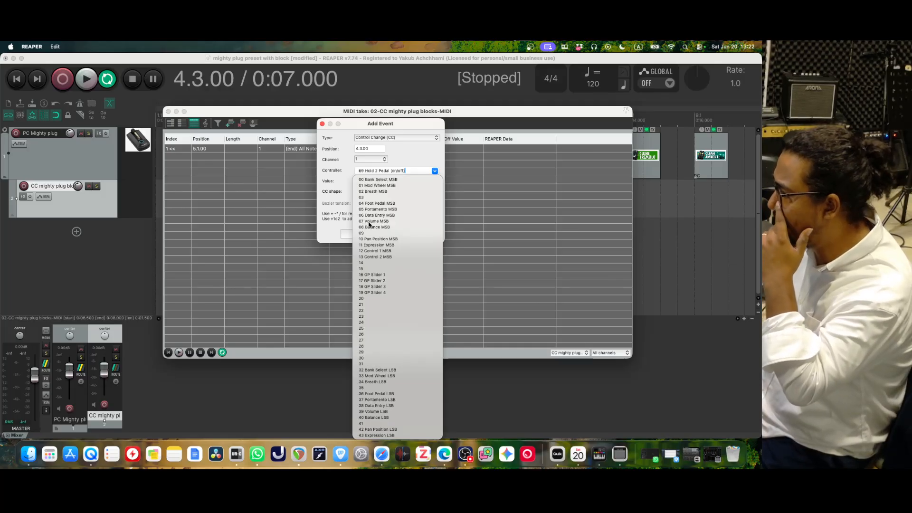
click(369, 222)
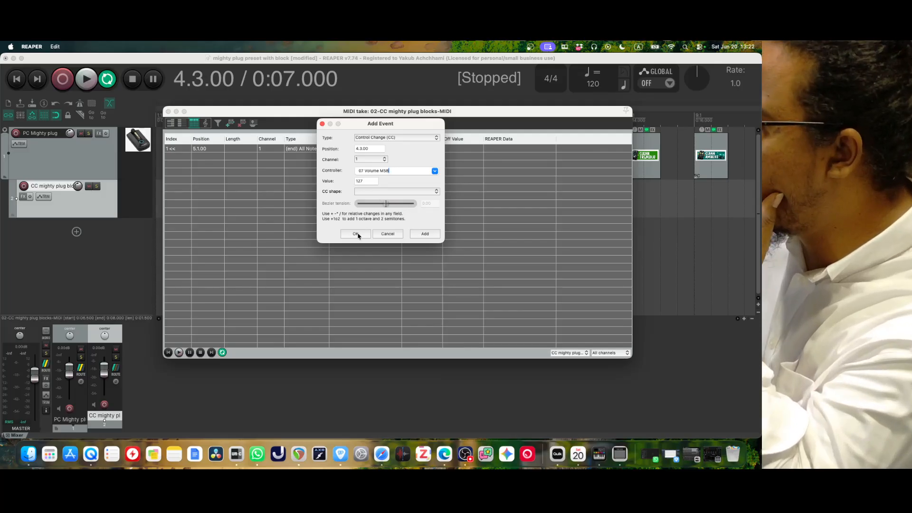
click(355, 233)
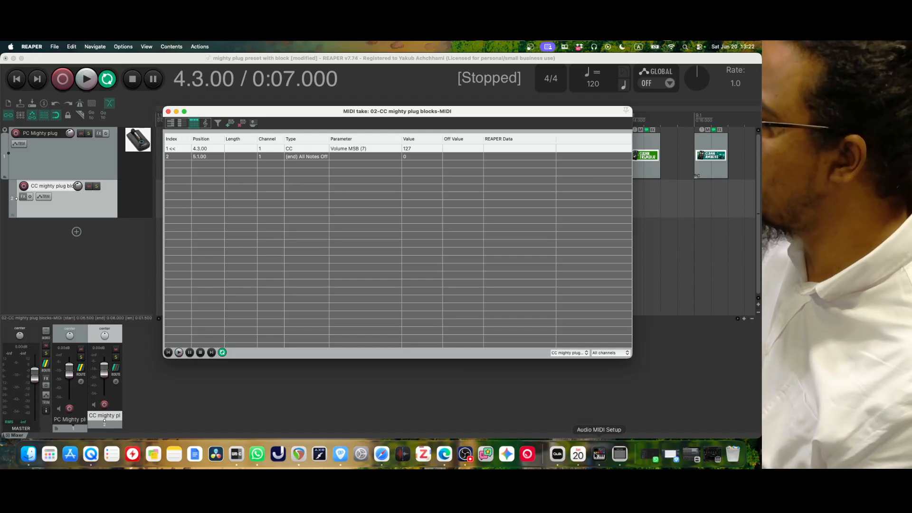
Switch to MightyEditor, select preset 5, and examine the delay types offered for its DLY block.
click(618, 454)
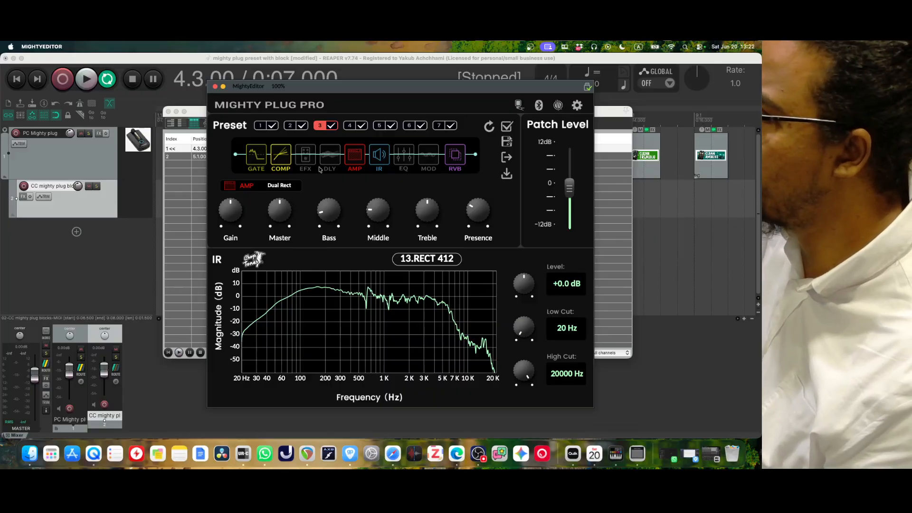
click(380, 126)
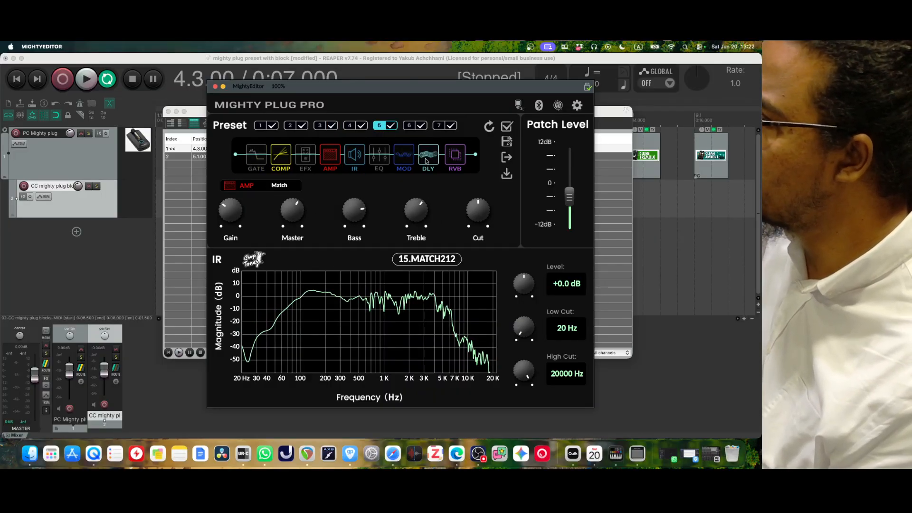
click(426, 162)
click(279, 185)
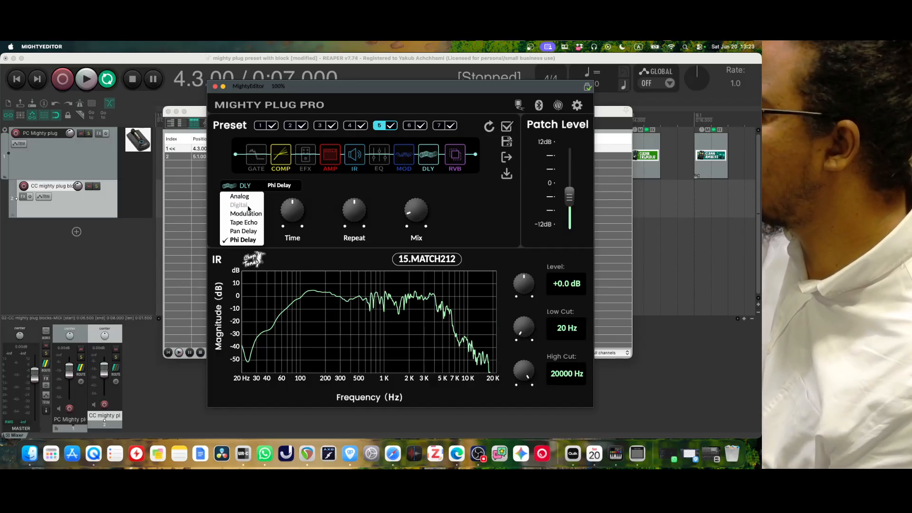
click(224, 87)
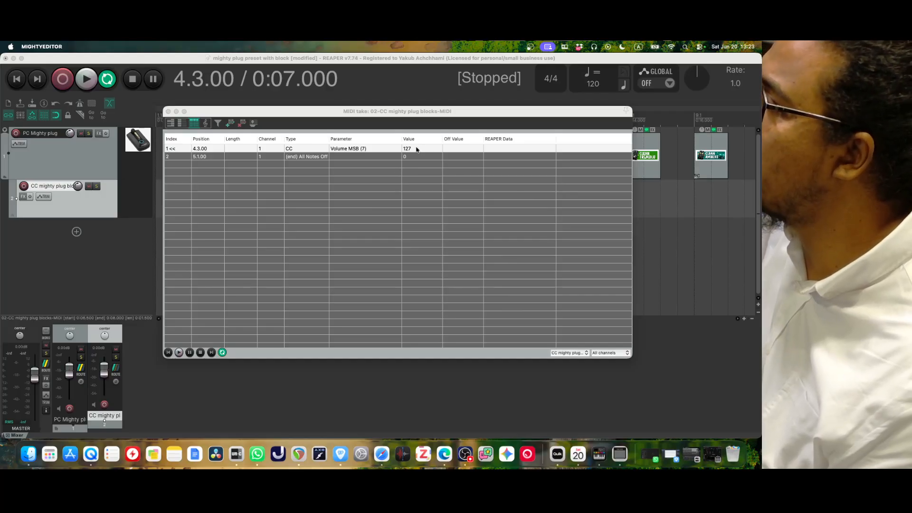
Back in REAPER, set the value of the Volume MSB event at 4.3.00 to 2.
double_click(416, 149)
double_click(416, 148)
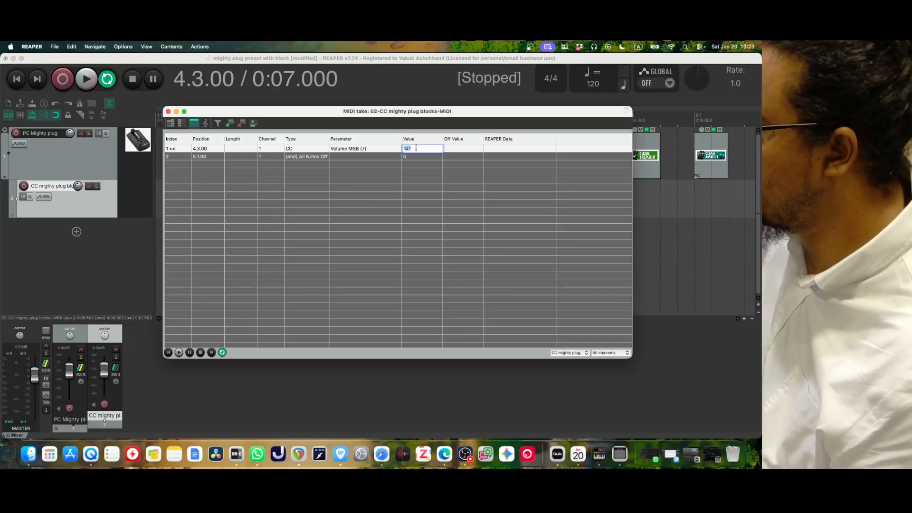
text(2)
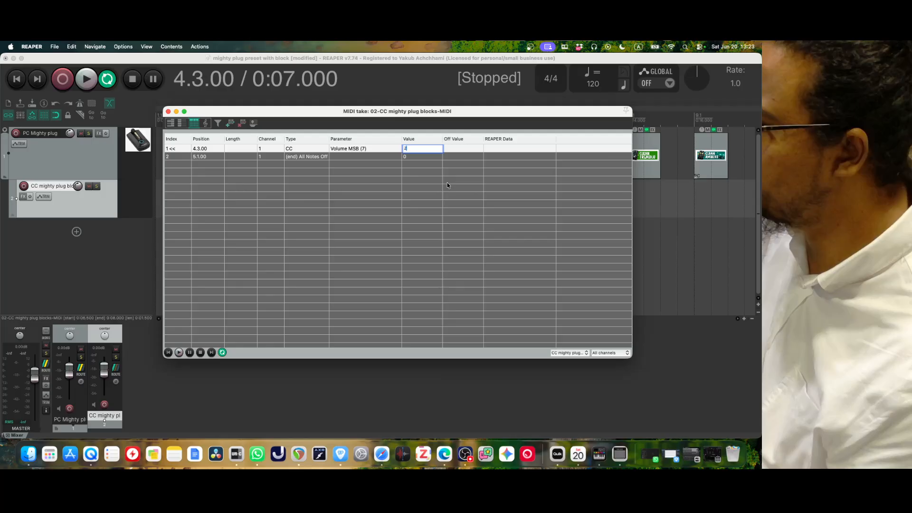
click(351, 407)
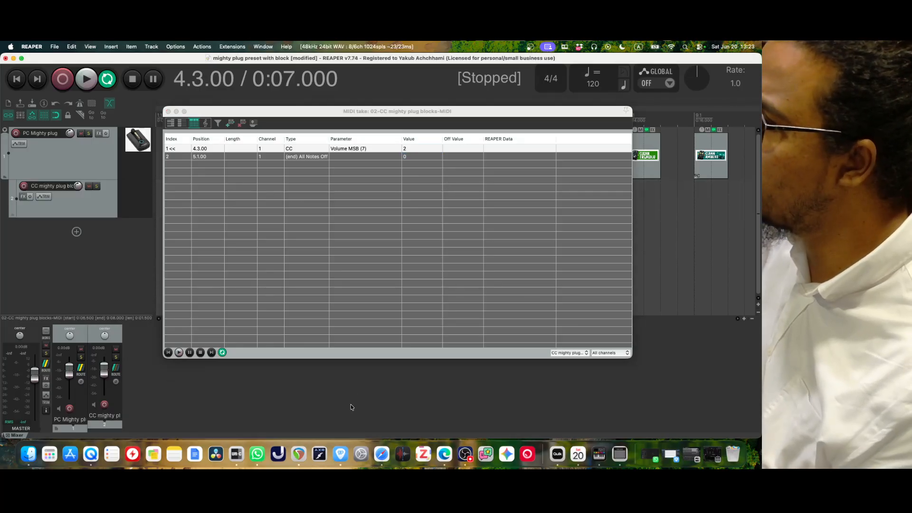
Clear the time selection around the new MIDI item, place the edit cursor at 2.3.00, and close the MIDI editor.
drag(271, 125, 288, 287)
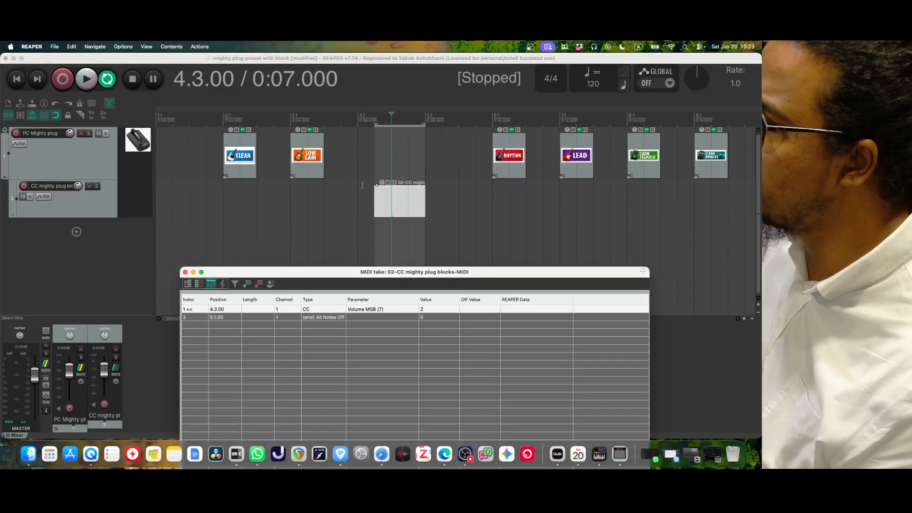
click(375, 126)
click(260, 117)
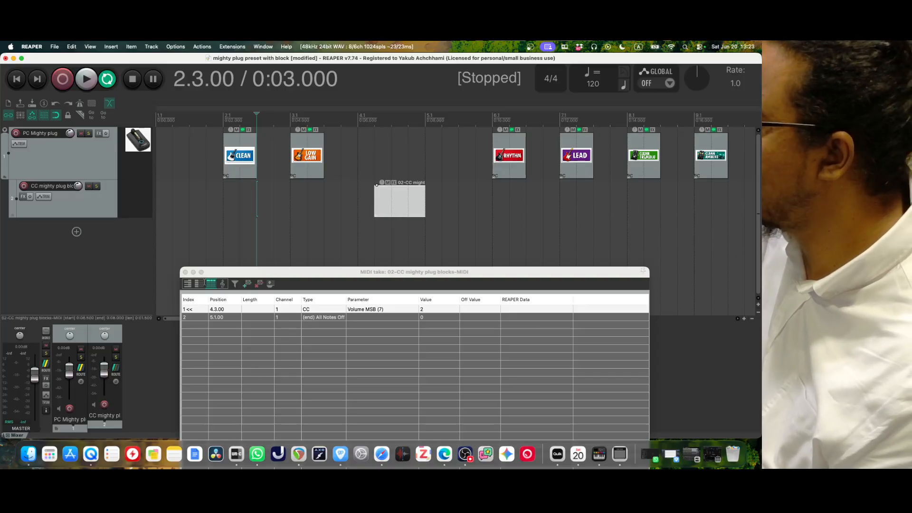
click(185, 273)
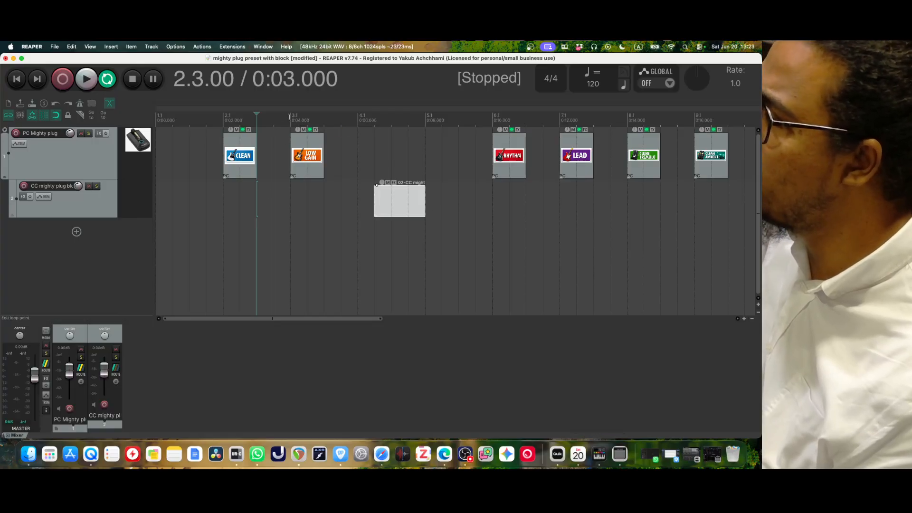
Play from 2.4.00 with a time selection from bar 3 to bar 6, and place the MightyEditor window below the preset items.
drag(290, 116, 492, 142)
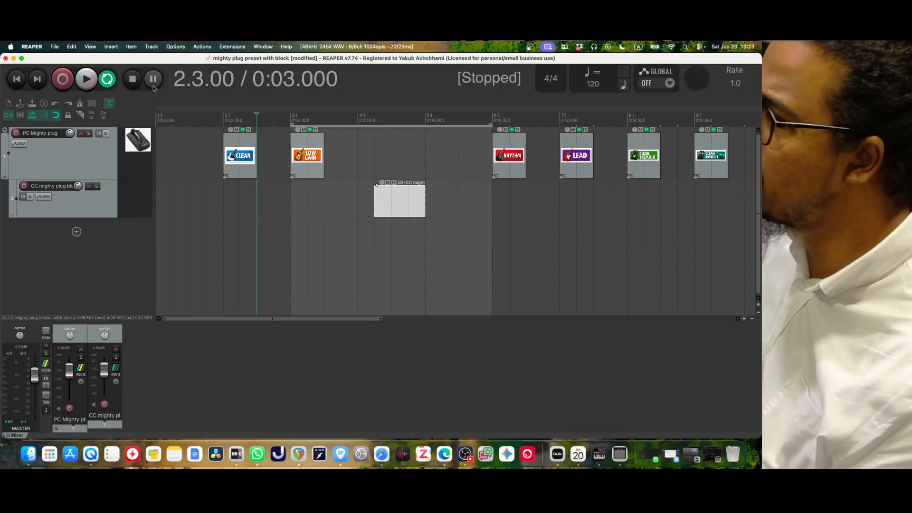
click(273, 116)
key(space)
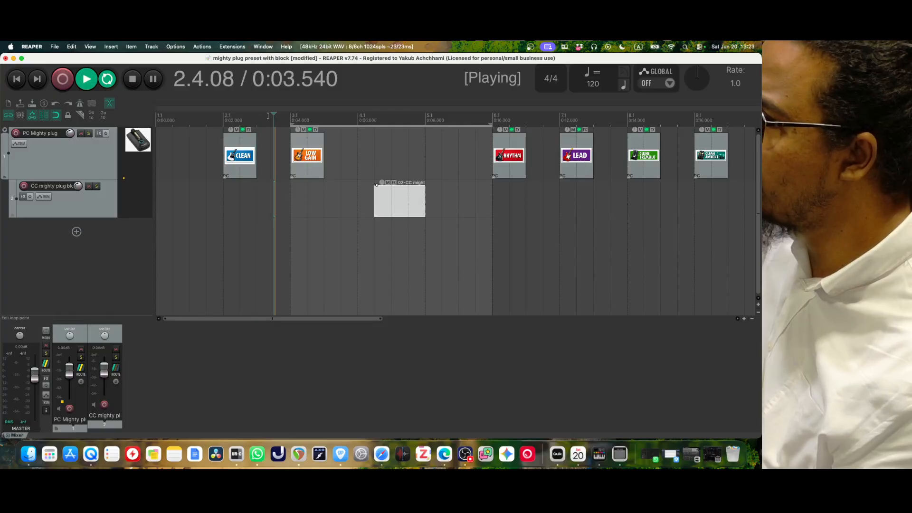
click(631, 457)
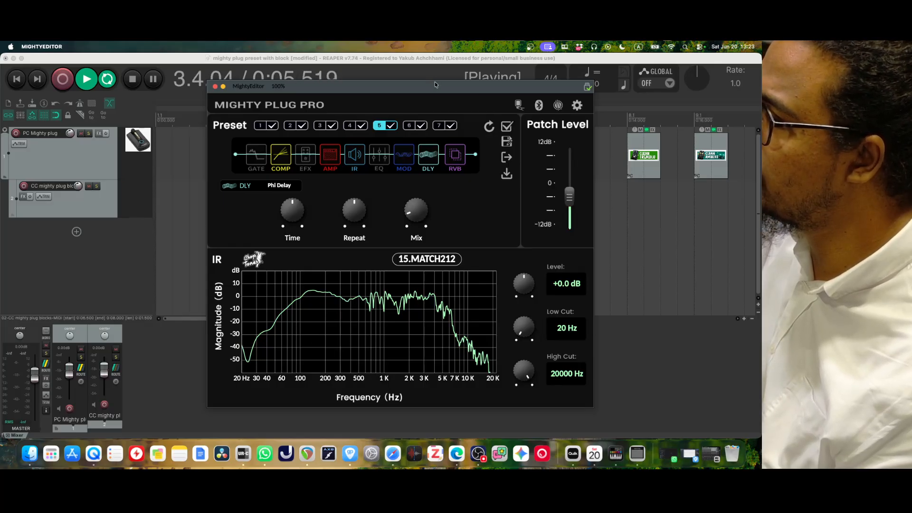
drag(435, 79, 436, 176)
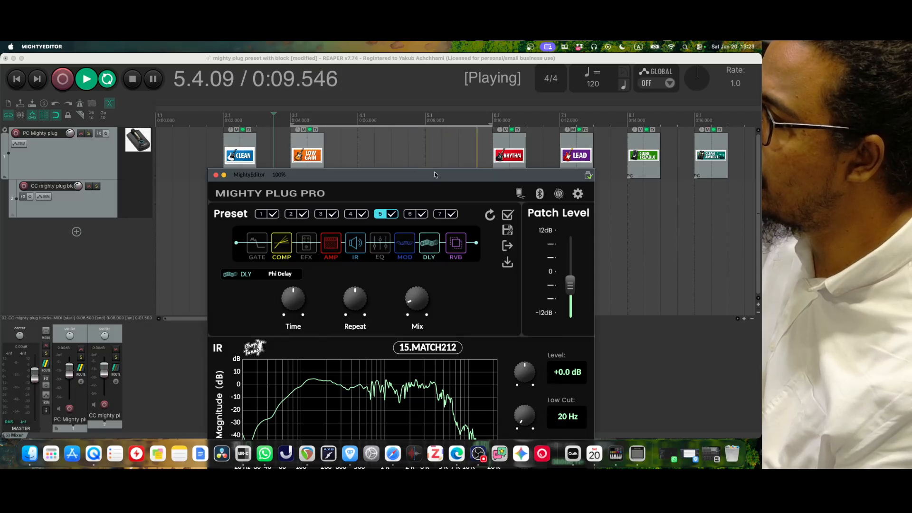
Stop playback at 3.2.00, set MightyEditor's MIDI input to the IAC Driver bus, and reposition its window under the preset items.
click(308, 119)
key(space)
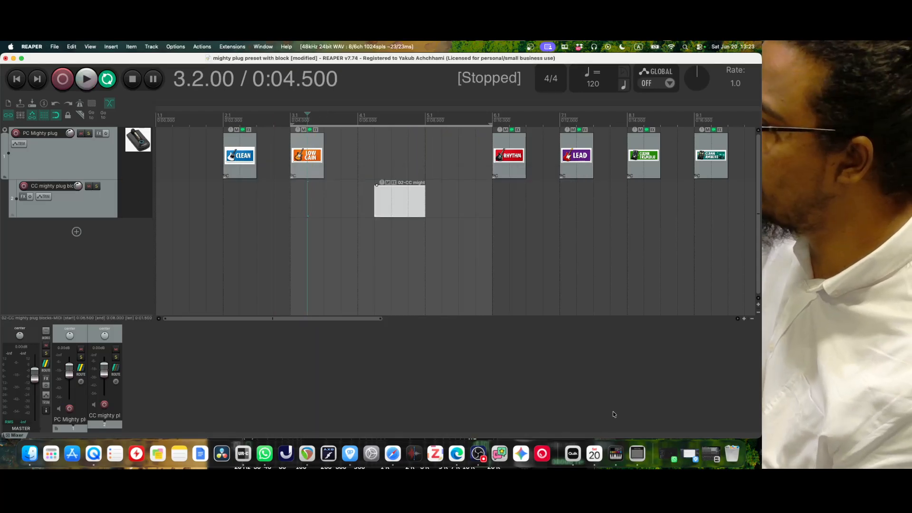
click(637, 454)
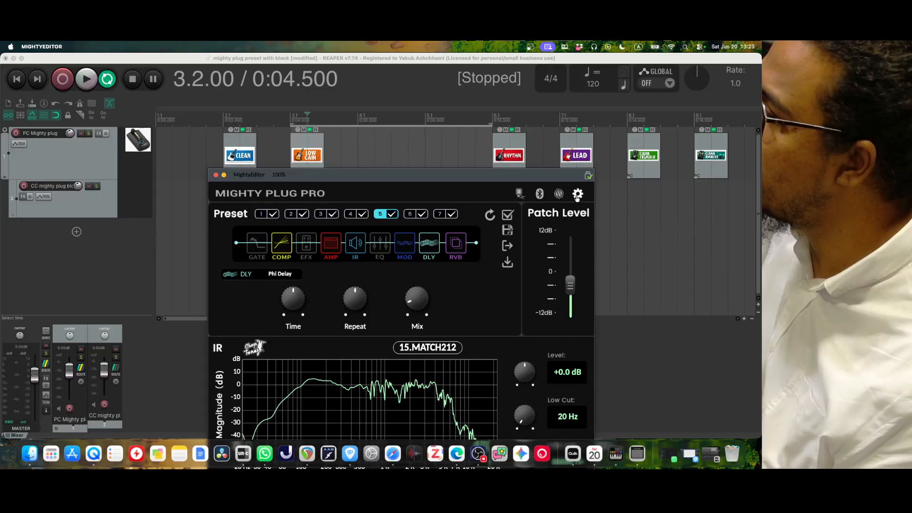
click(578, 193)
click(406, 239)
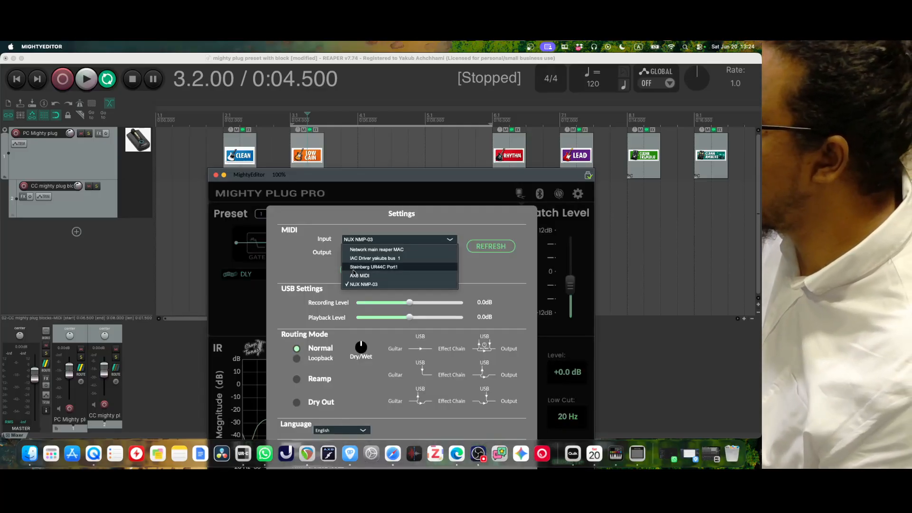
click(376, 258)
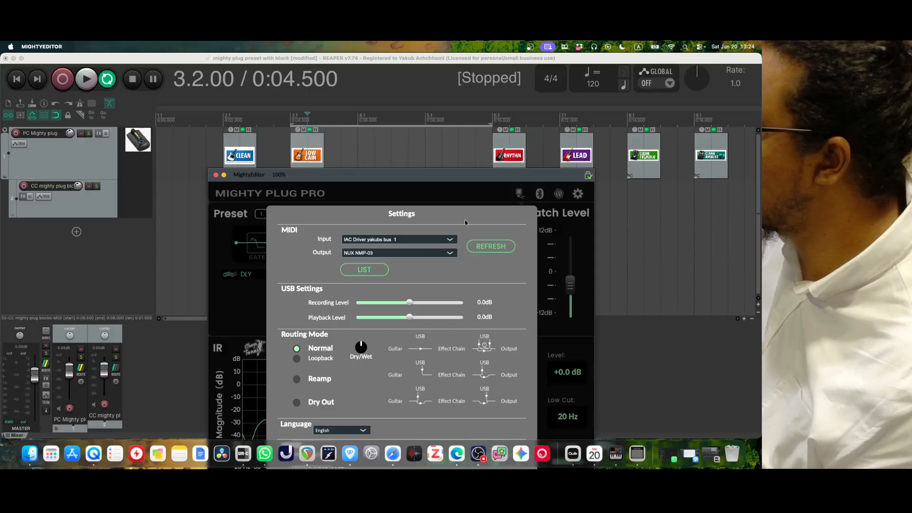
click(456, 135)
drag(458, 175, 388, 166)
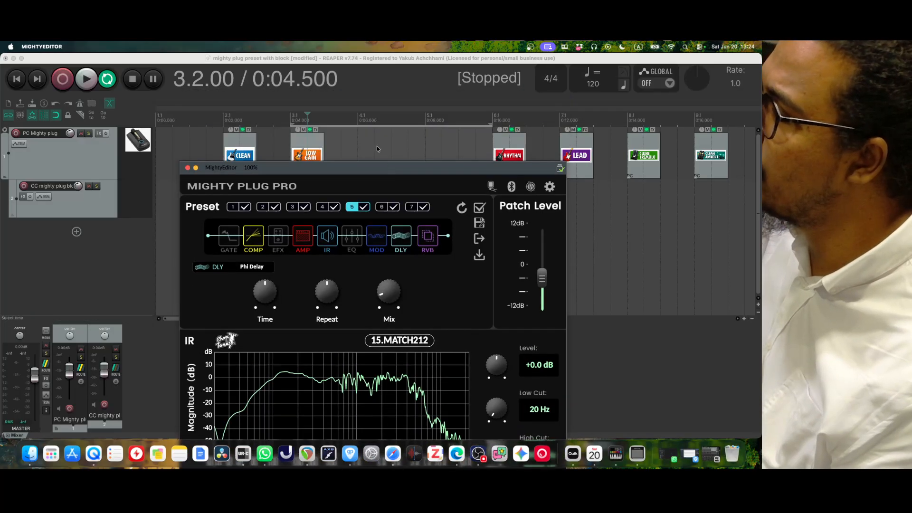
Play from 3.1.00 in REAPER, watch the DLY block react in MightyEditor with its window below the CC item, and stop playback.
click(312, 125)
key(space)
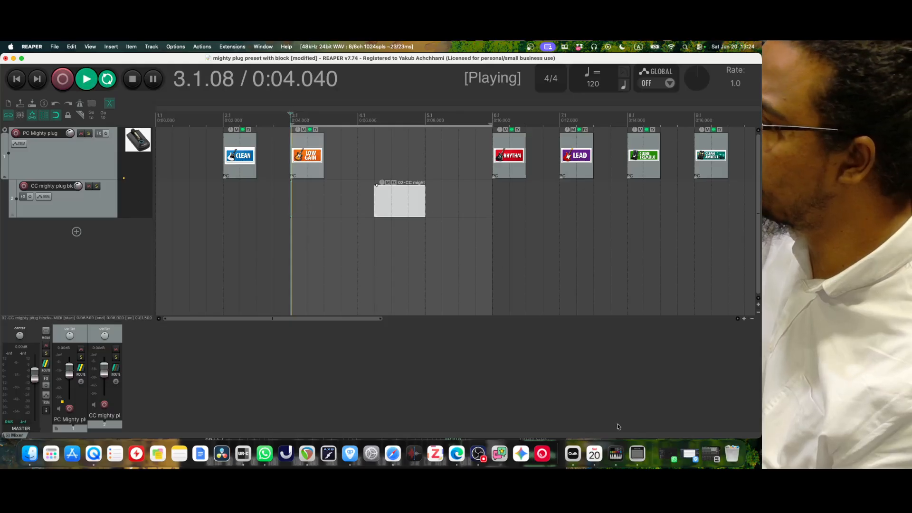
click(642, 455)
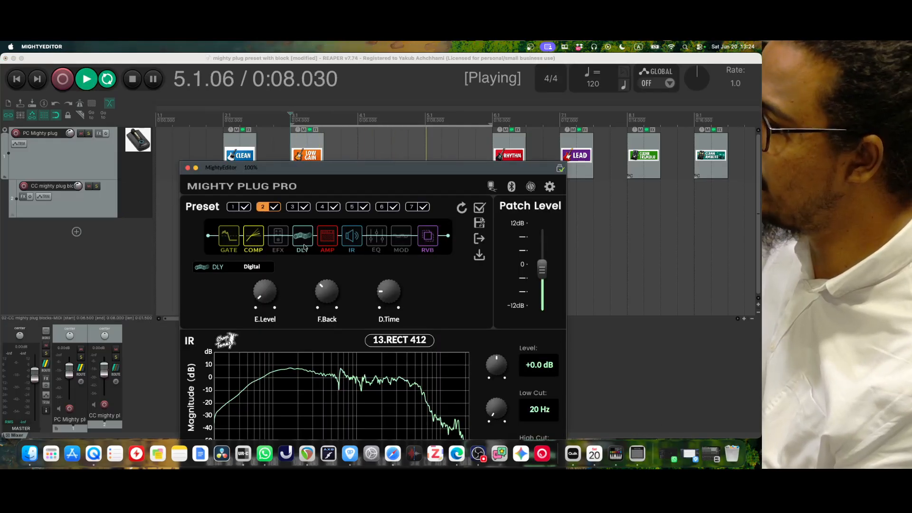
drag(349, 177, 345, 241)
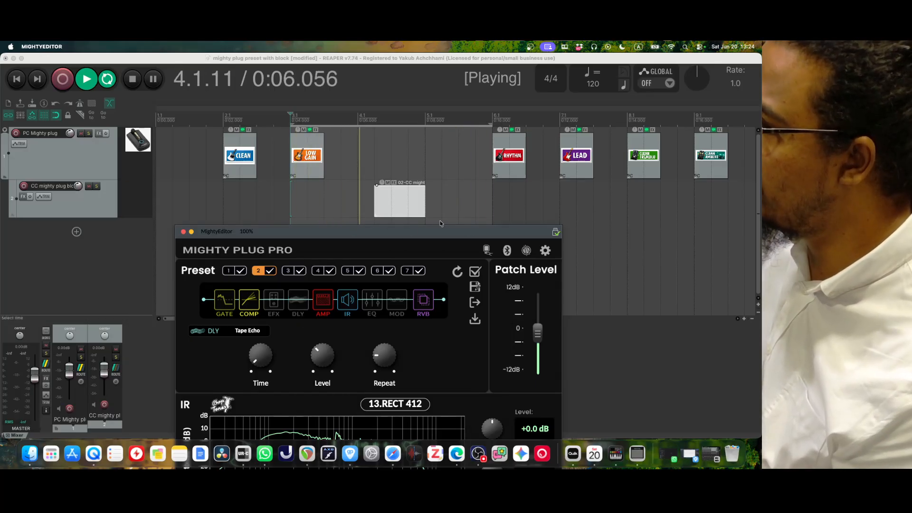
click(299, 117)
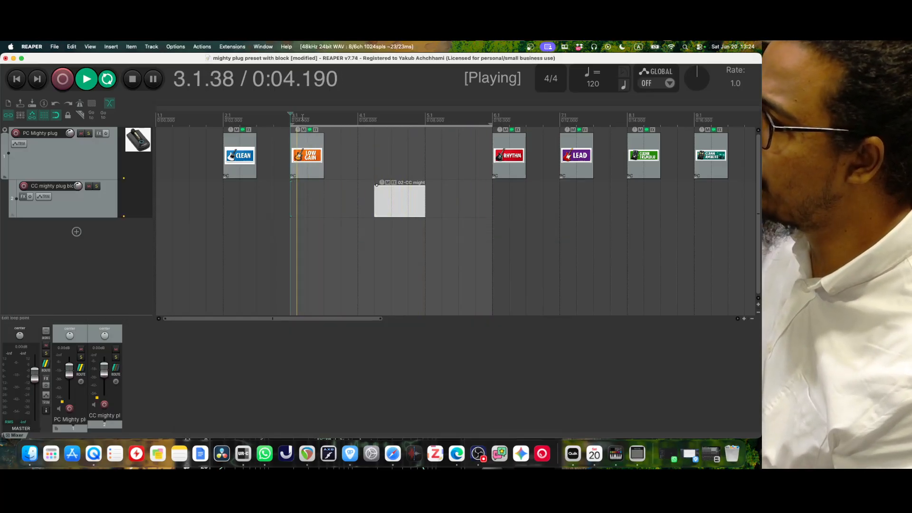
key(space)
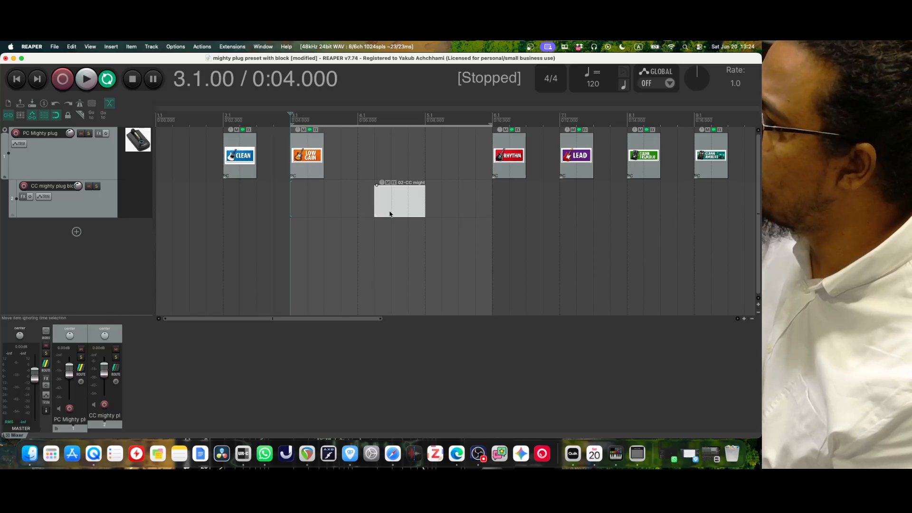
Move the LEAD preset item to 4.3.00 and the CC item on the child track to 7.2.00.
drag(389, 214, 547, 206)
drag(578, 161, 408, 161)
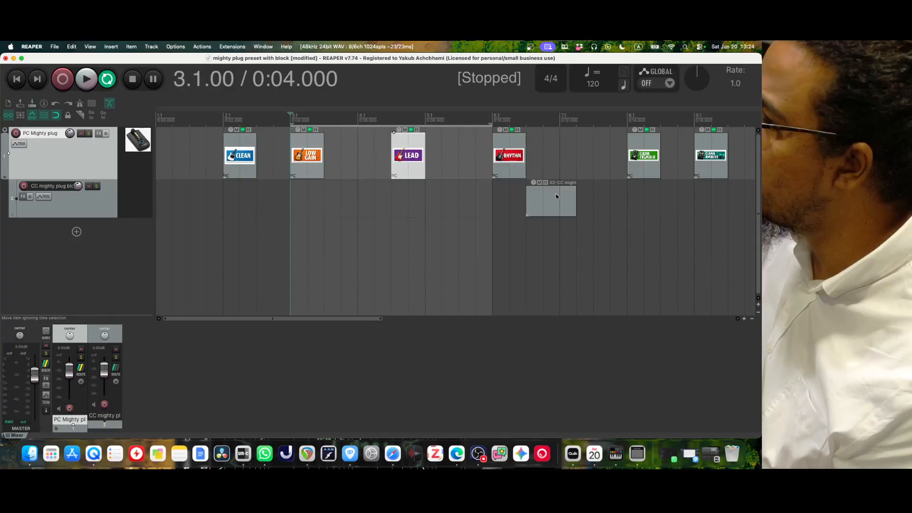
drag(557, 197, 583, 200)
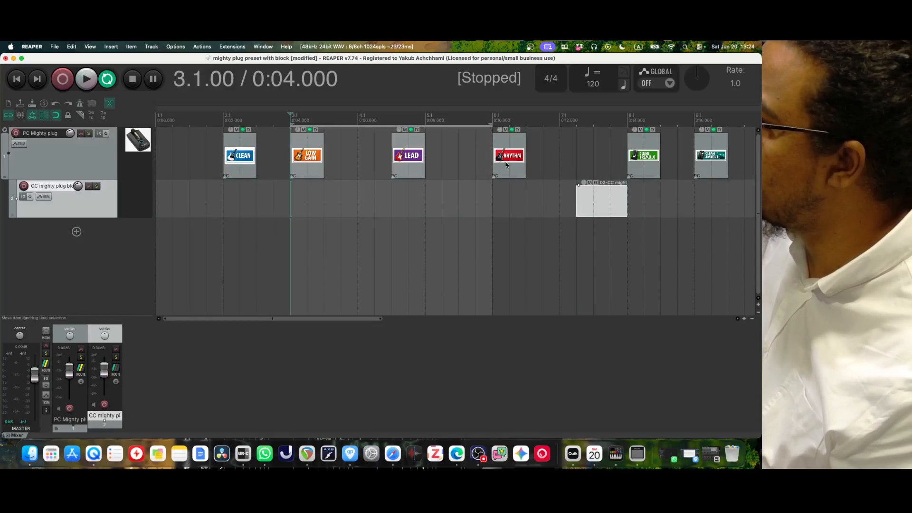
Set the time selection from bar 6 to bar 8, play from 5.2.00, and bring up MightyEditor to watch the preset.
click(494, 117)
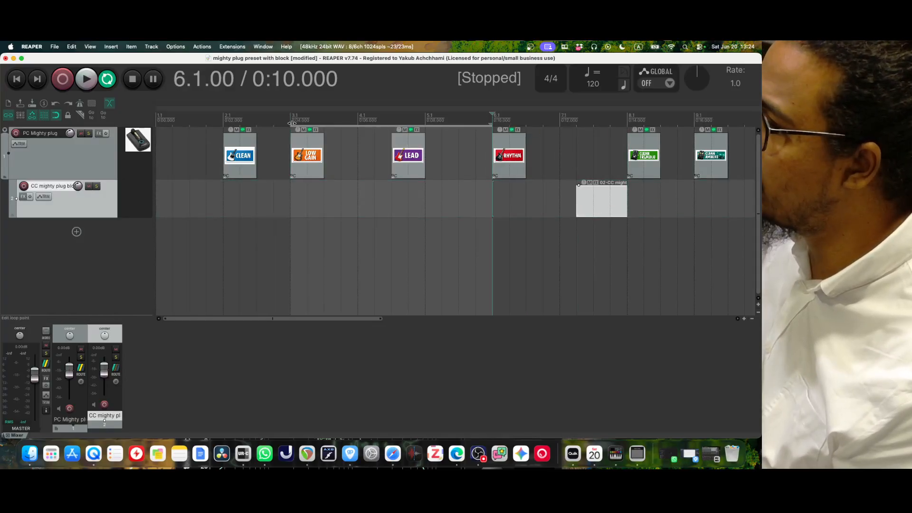
drag(292, 124, 625, 175)
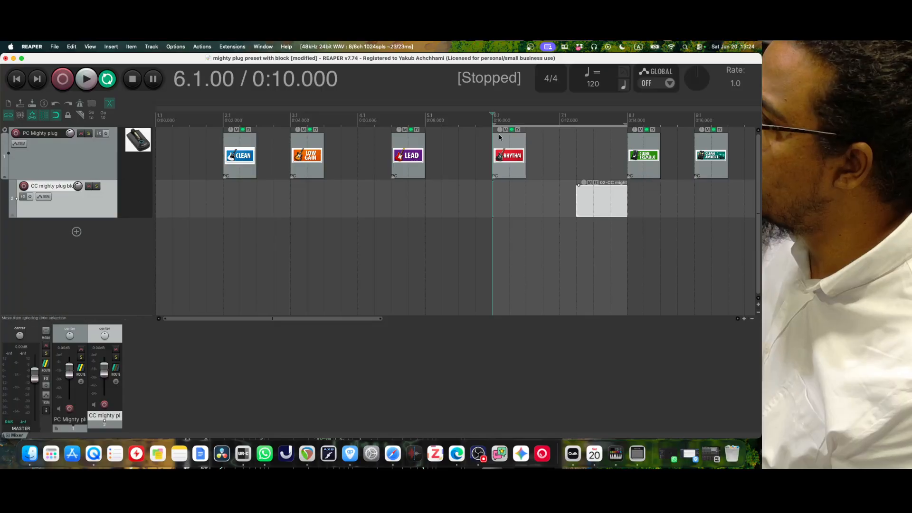
click(443, 120)
key(space)
click(636, 454)
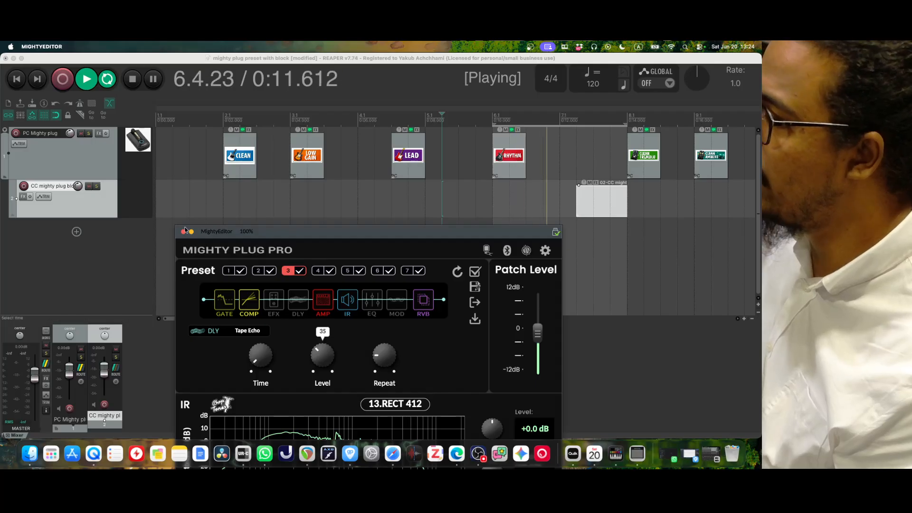
Close the MightyEditor window and stop REAPER's playback with the edit cursor at 6.2.00.
click(183, 233)
click(500, 148)
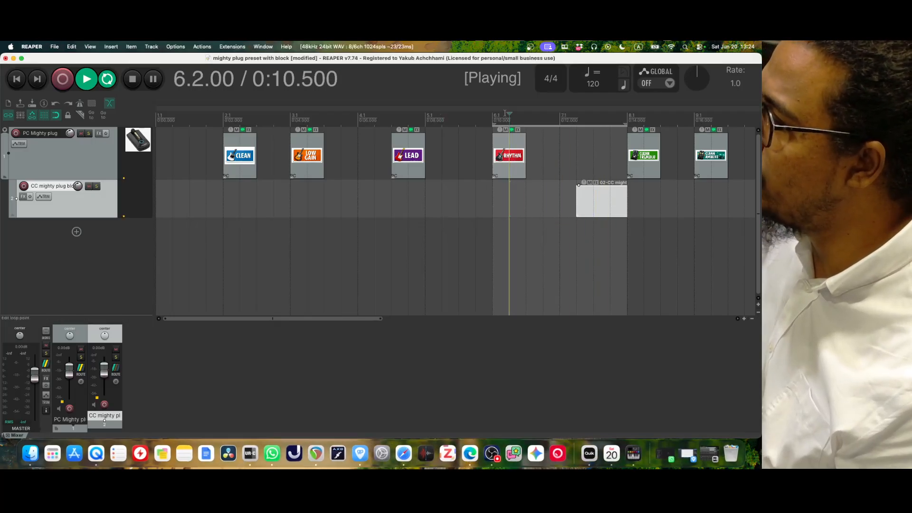
key(space)
Move the CC item on the child track to the start of bar 7 and place the edit cursor at 7.2.00.
drag(365, 319, 451, 320)
drag(372, 204, 354, 209)
click(348, 215)
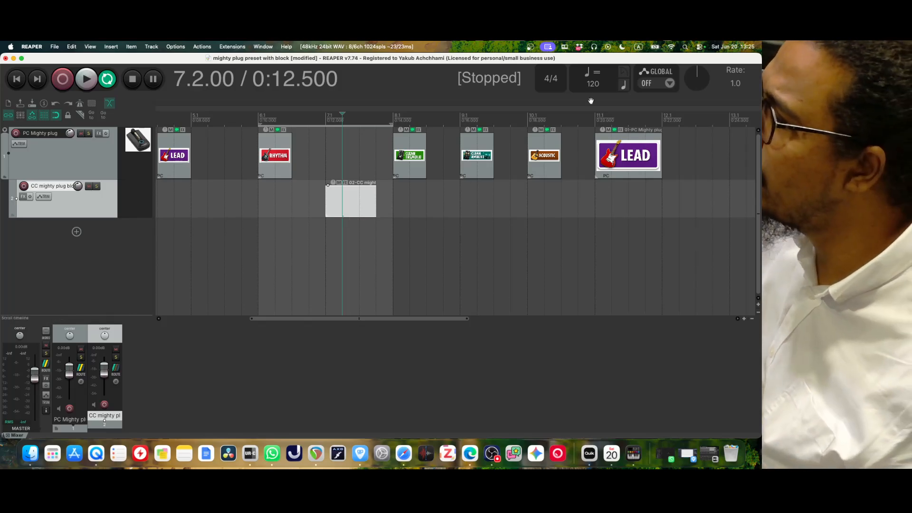
Minimize the browser window behind REAPER, restore REAPER to full size, and place the edit cursor at 7.3.00.
double_click(605, 59)
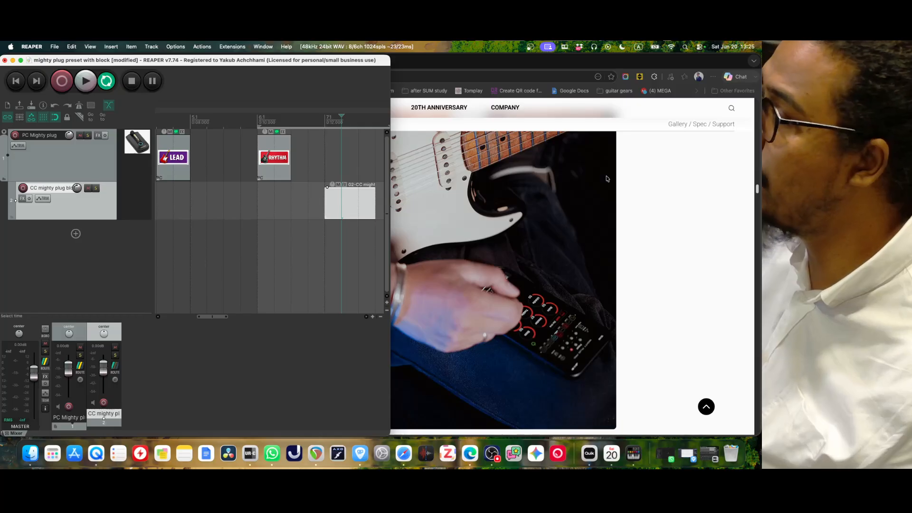
click(640, 65)
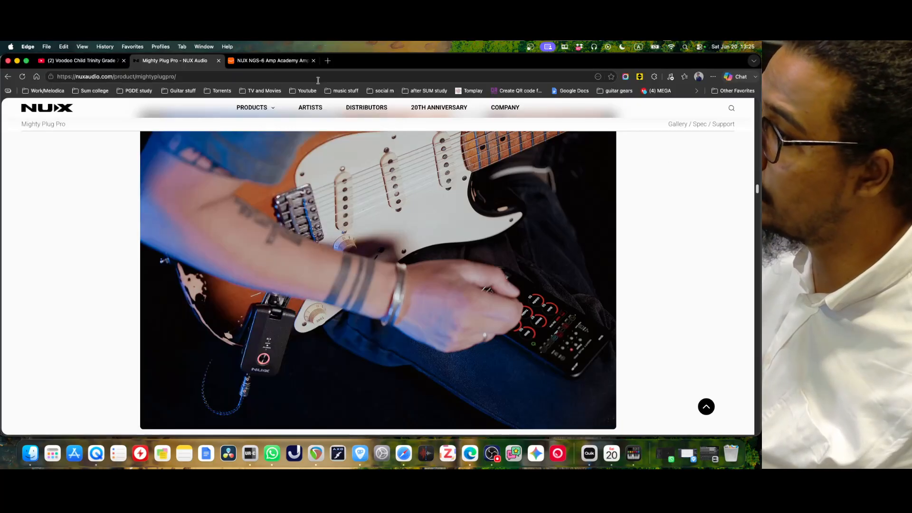
click(17, 62)
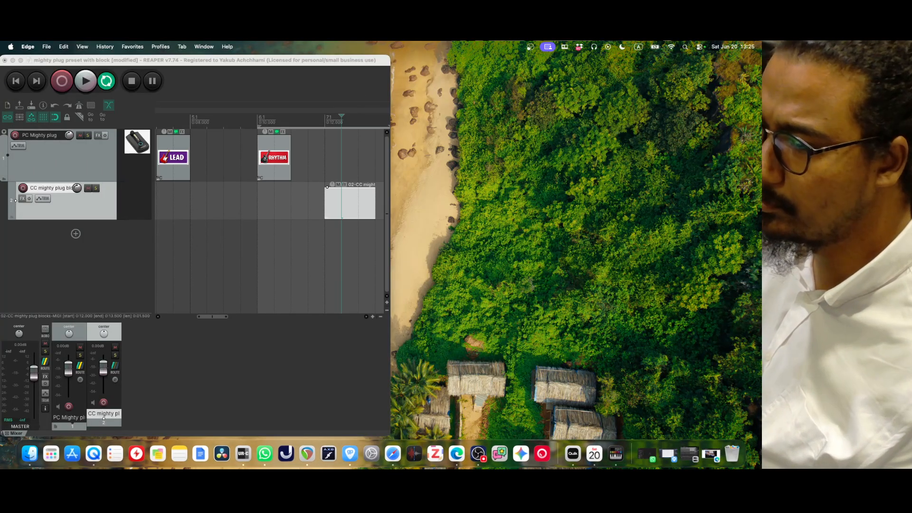
double_click(299, 61)
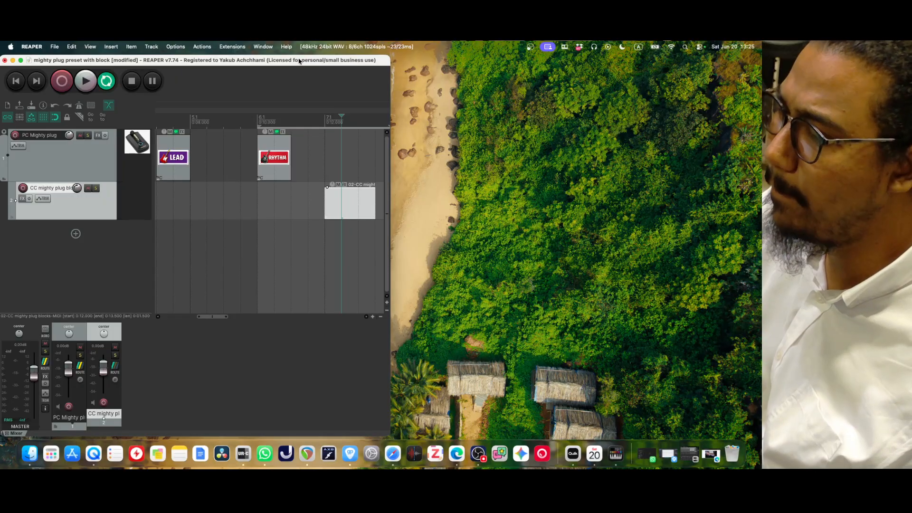
click(362, 213)
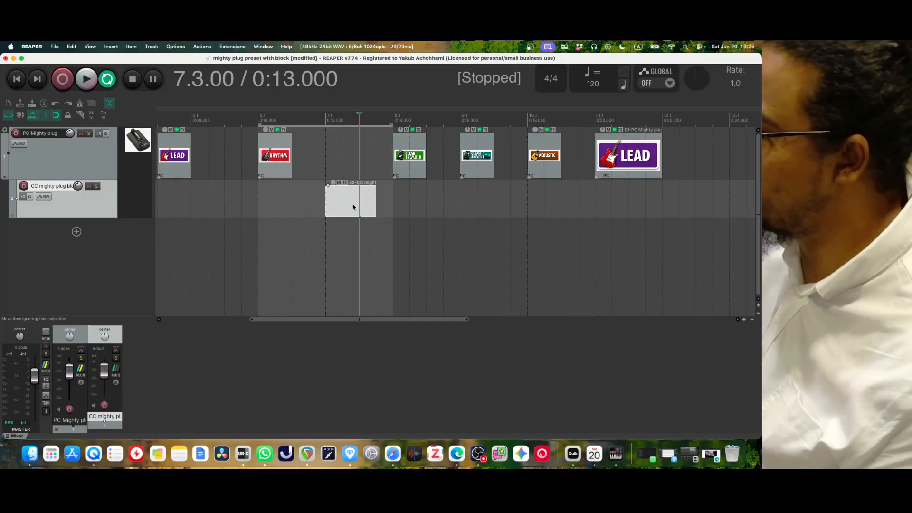
right_click(353, 208)
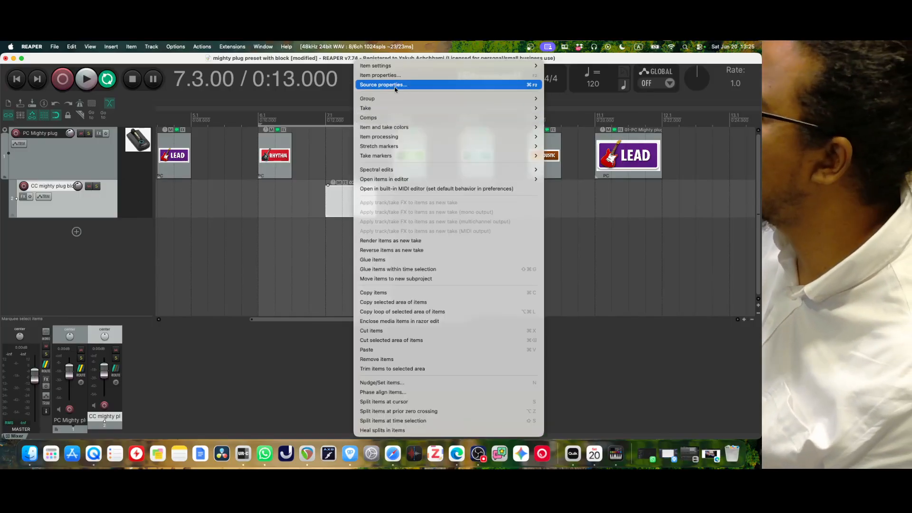
mouse_move(388, 117)
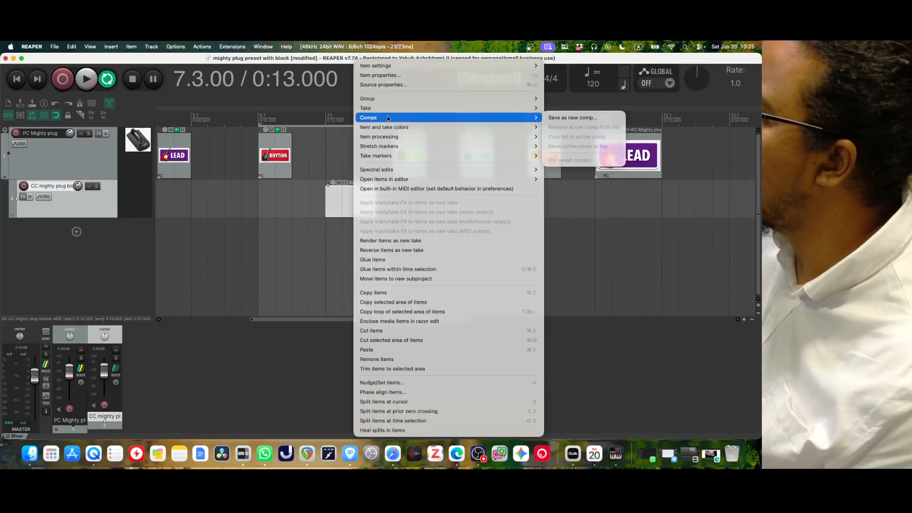
click(392, 78)
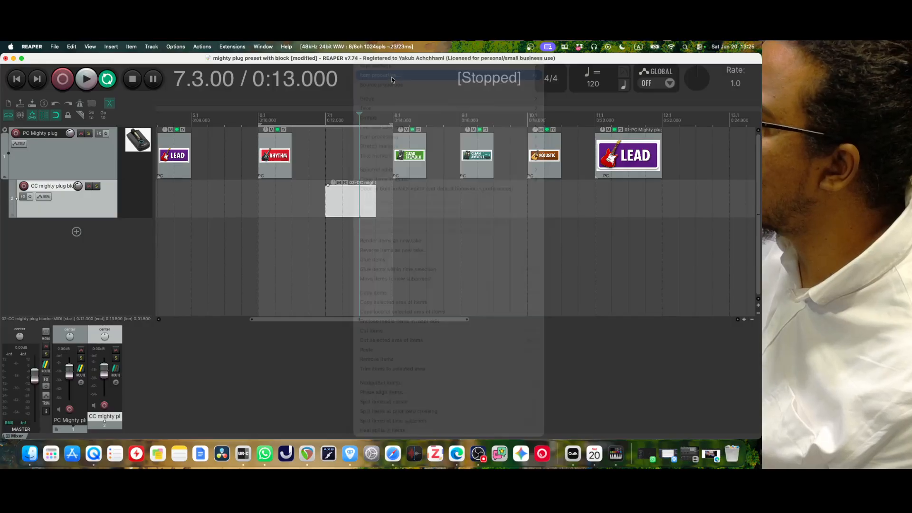
click(270, 109)
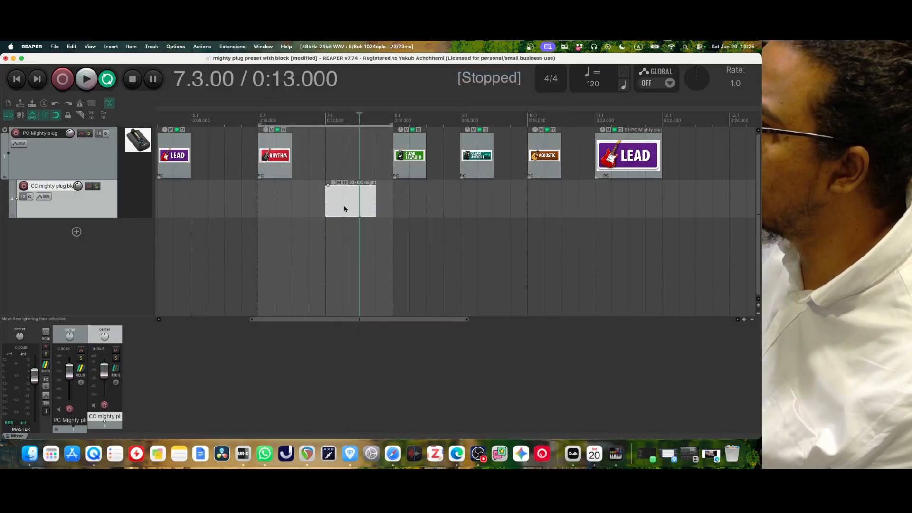
Open the item notes of the CC item and browse for an image in Documents > Mighty plug midi pc > blocks.
right_click(344, 205)
mouse_move(371, 70)
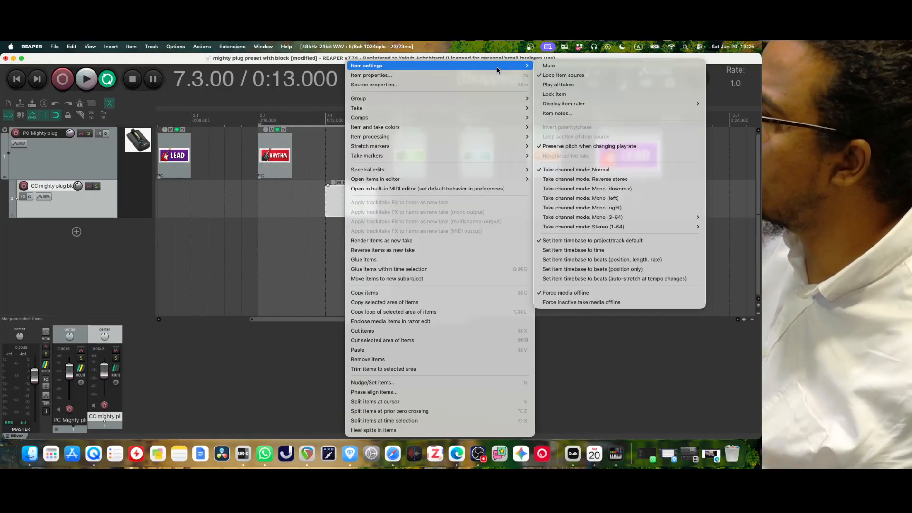
click(572, 115)
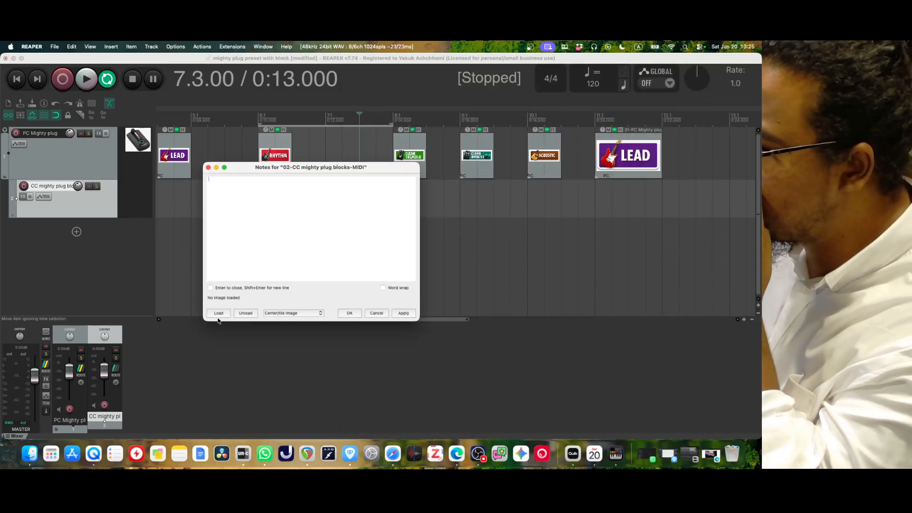
click(217, 314)
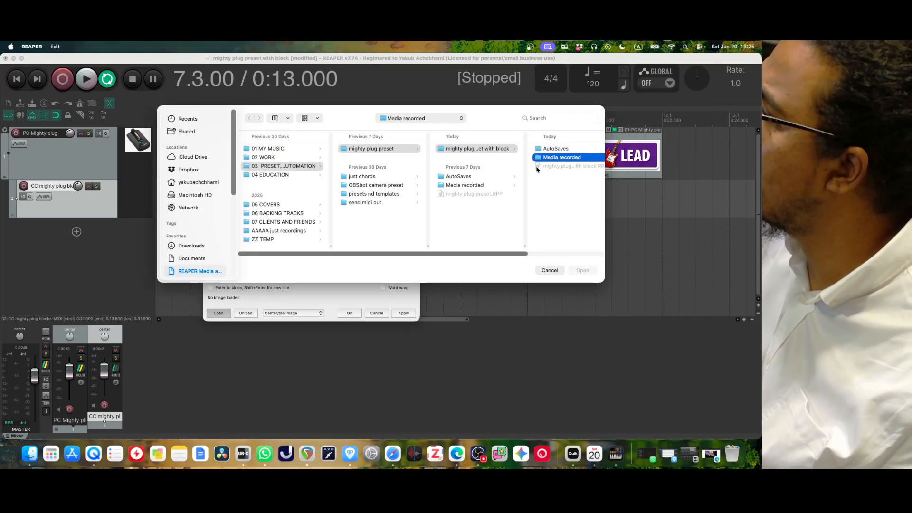
click(181, 259)
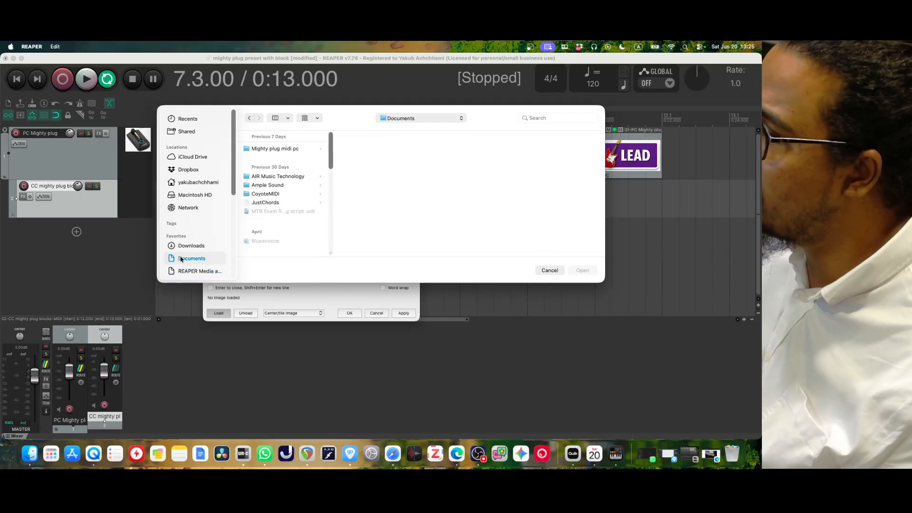
click(275, 150)
click(364, 150)
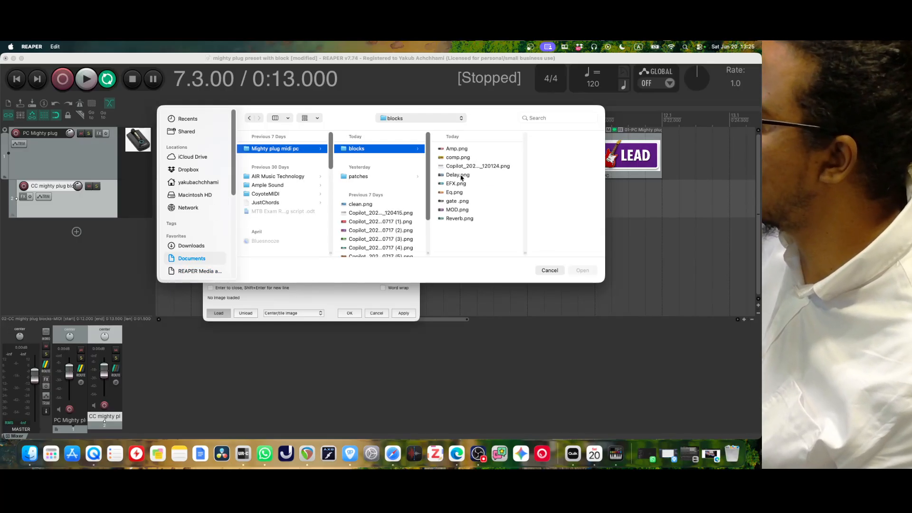
Load Delay.png as the CC item's notes image, apply it, and close the notes.
click(462, 176)
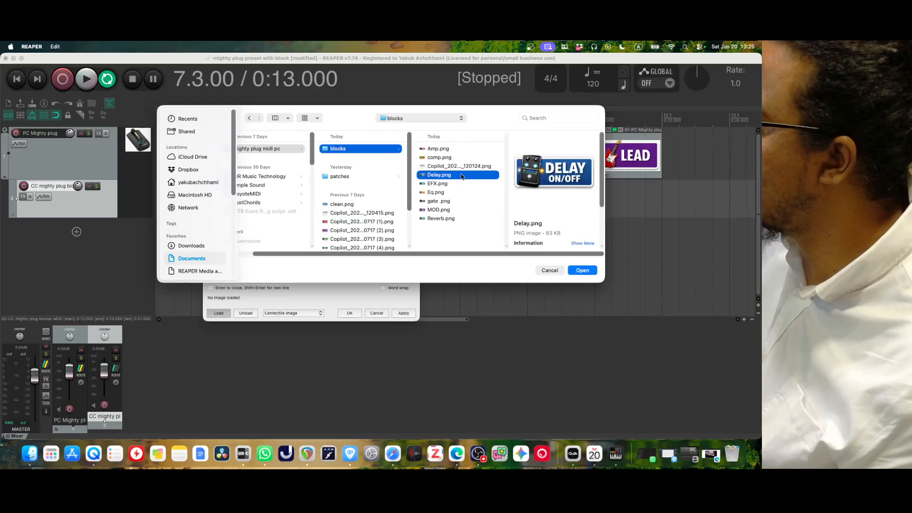
click(581, 271)
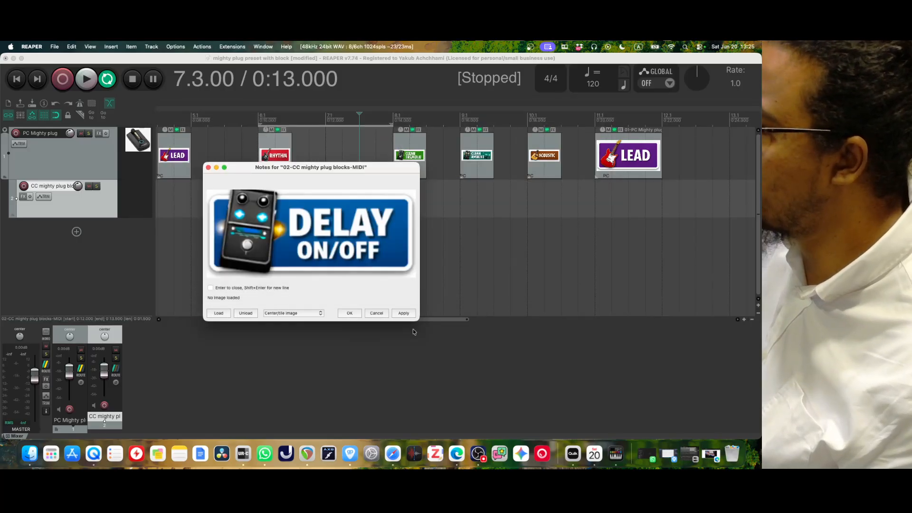
click(403, 314)
click(403, 314)
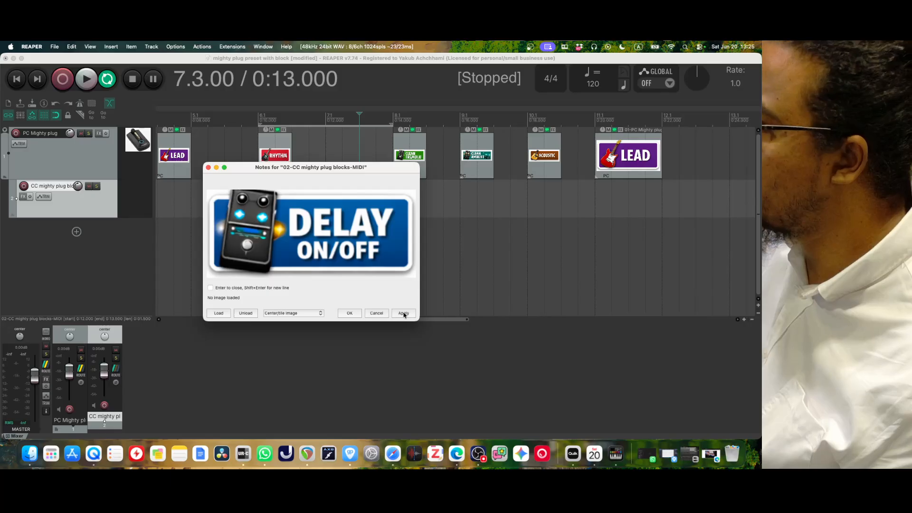
click(350, 314)
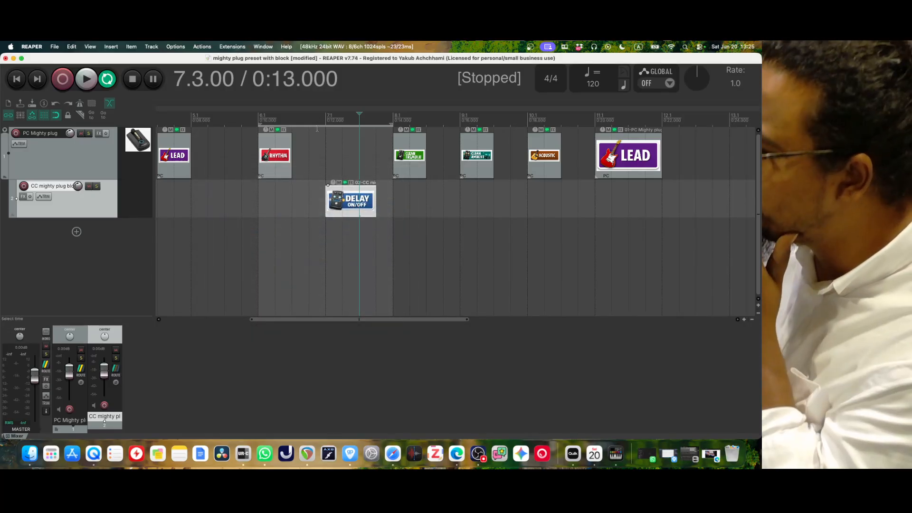
Place the edit cursor at 7.1.00, switch to MightyEditor, and show the Time, Repeat and Mix knobs of the DLY block.
click(323, 114)
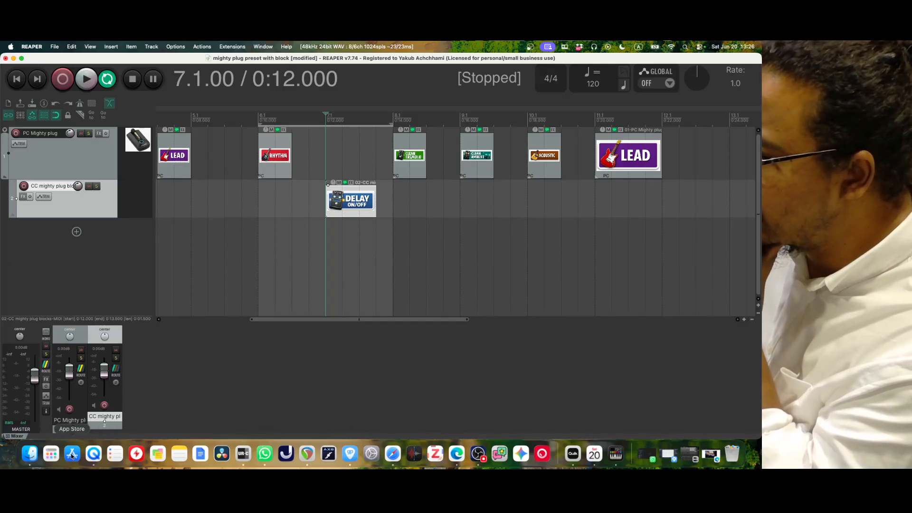
click(51, 454)
key(Return)
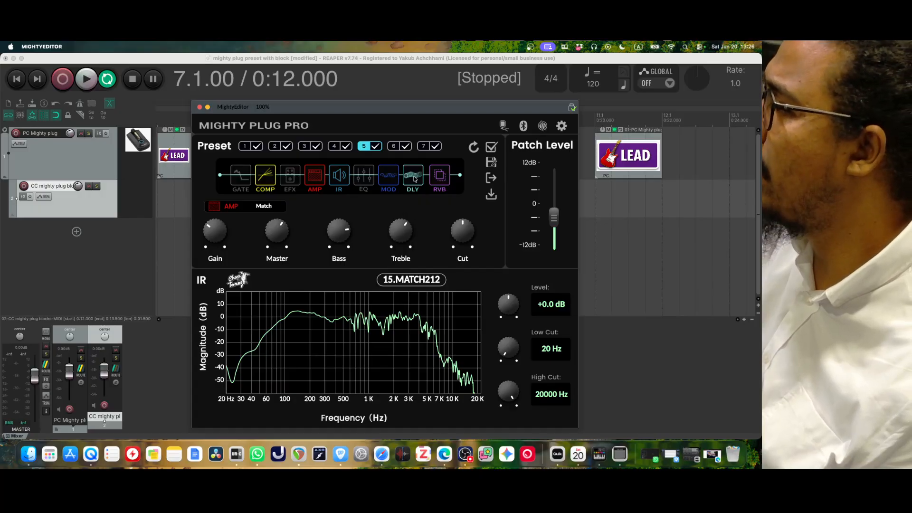
click(414, 177)
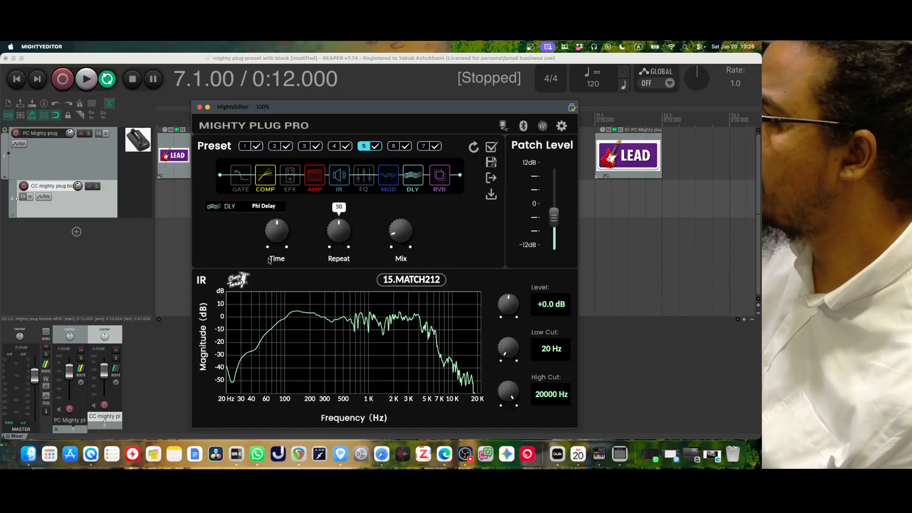
mouse_move(278, 235)
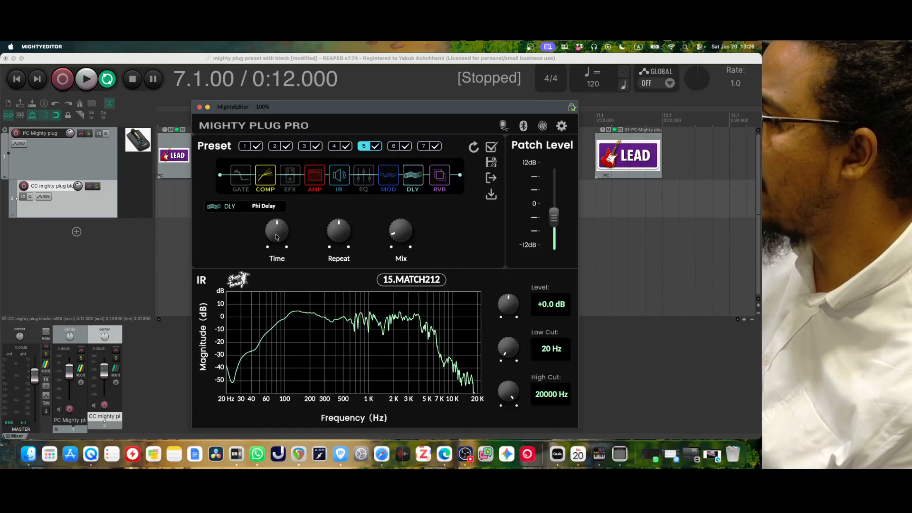
mouse_move(340, 235)
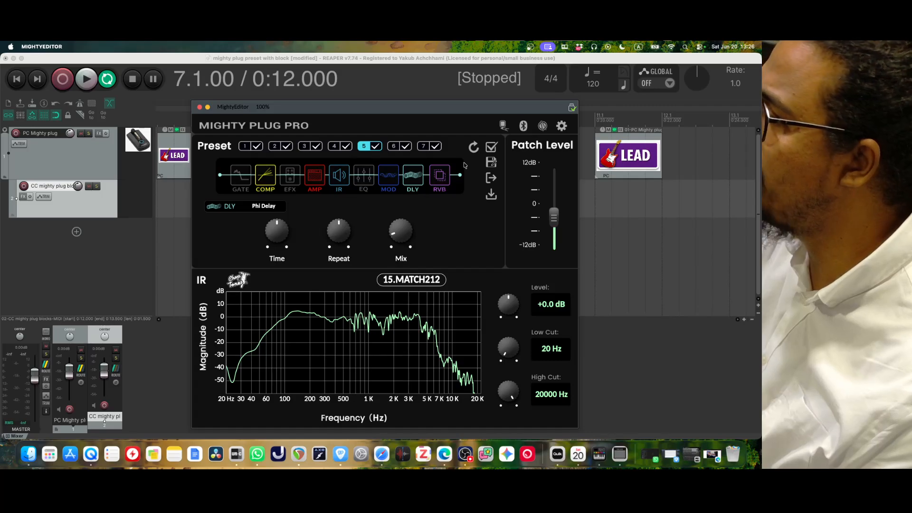
Open the MIDI CC list in the MightyEditor settings, examine the CC numbers of the DLY knobs, and close the settings.
click(562, 126)
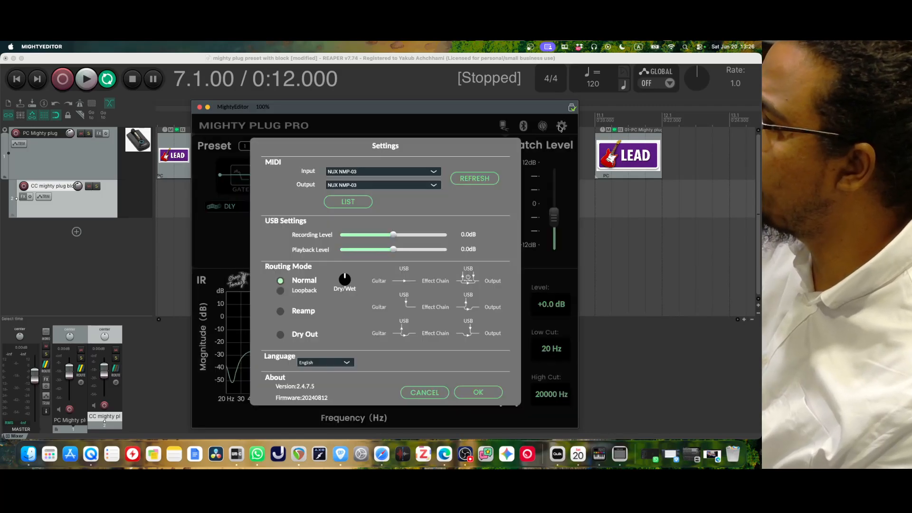
click(354, 202)
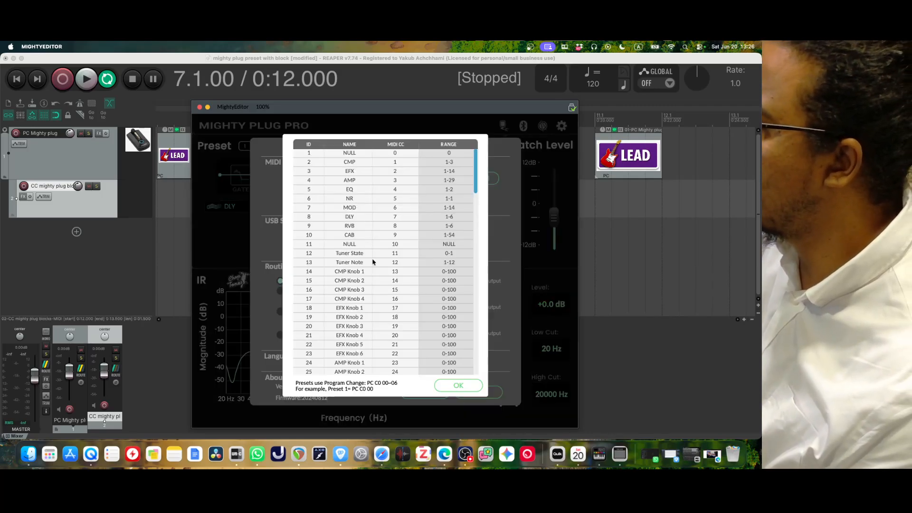
scroll(373, 262, down, 1)
scroll(373, 261, down, 10)
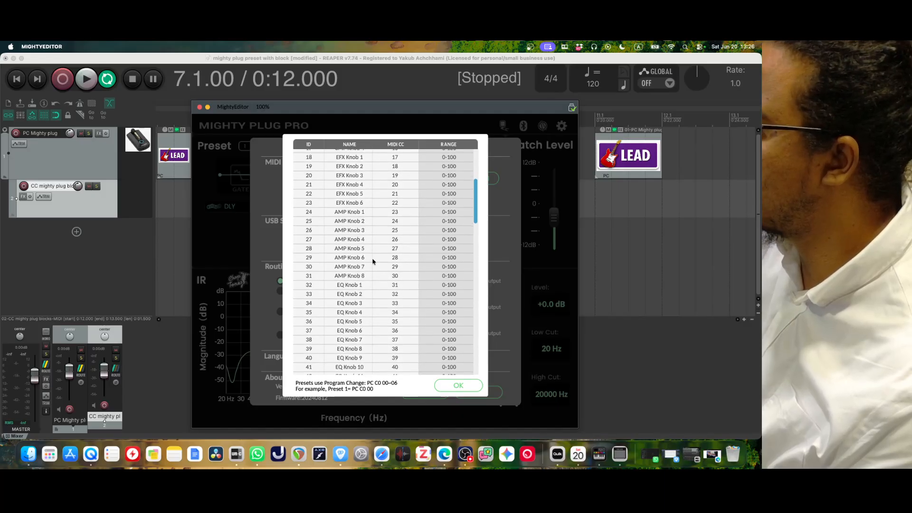
scroll(373, 261, down, 6)
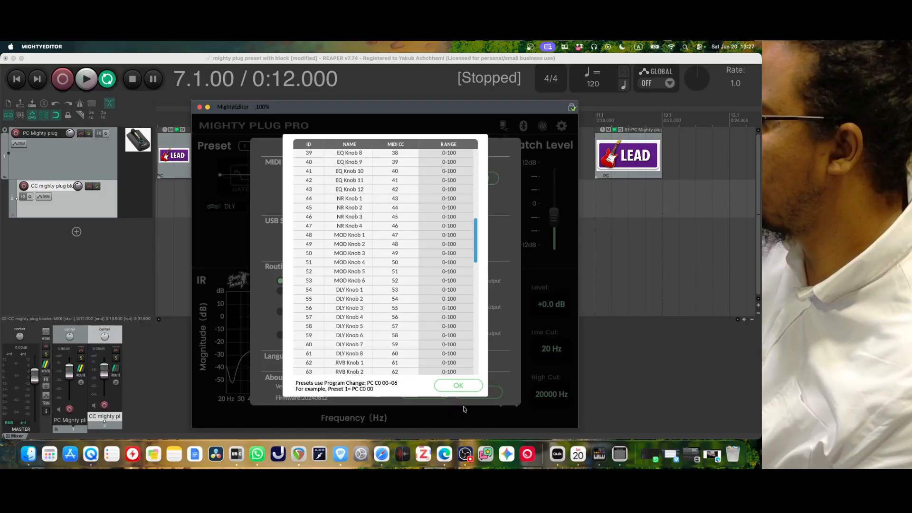
click(462, 387)
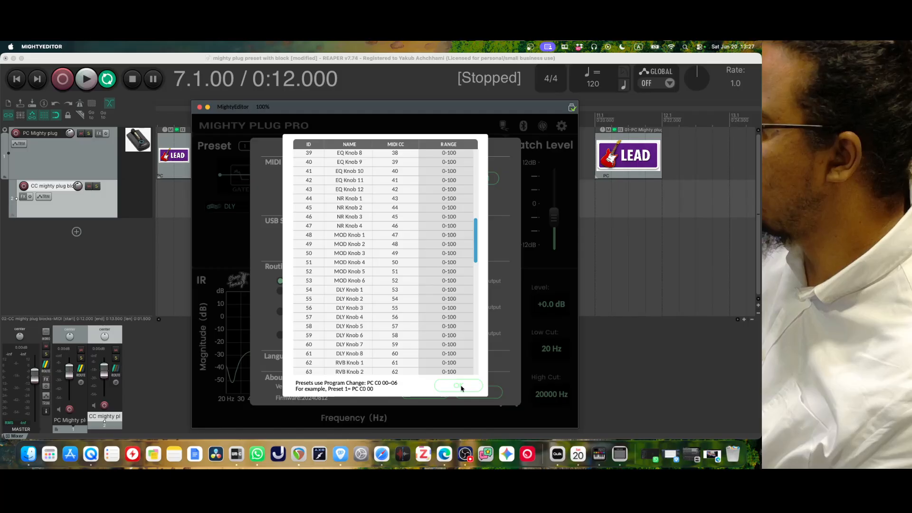
click(461, 388)
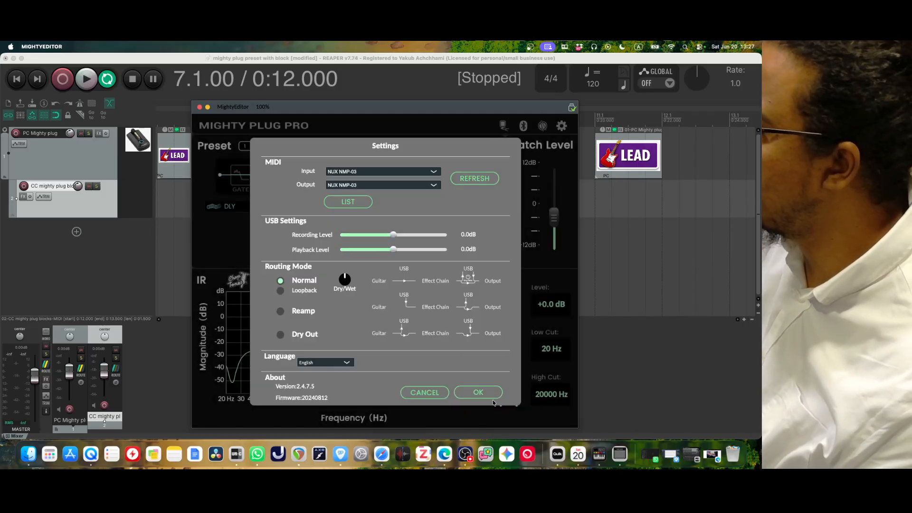
click(478, 392)
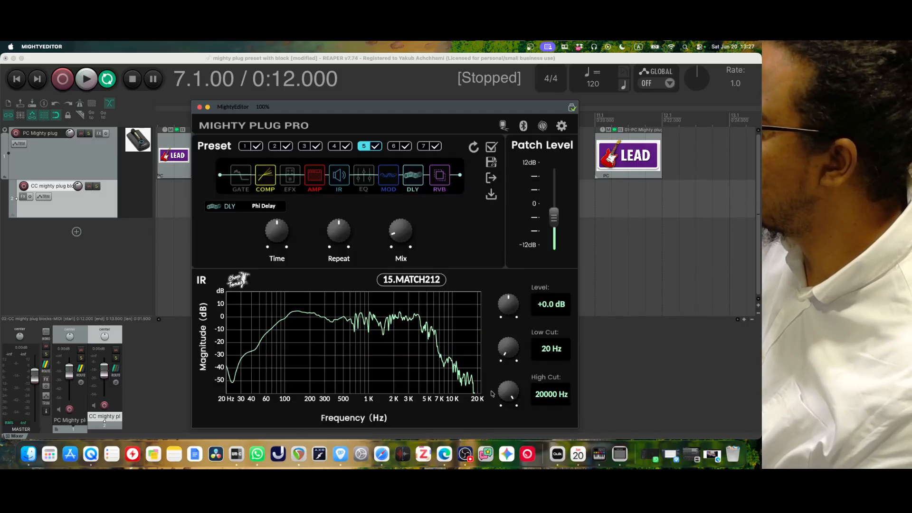
Switch back to REAPER, open the DELAY item's event list, and add a Control Change event at 7.3.00 on channel 1 with controller 53.
click(357, 99)
scroll(396, 169, right, 1)
double_click(339, 200)
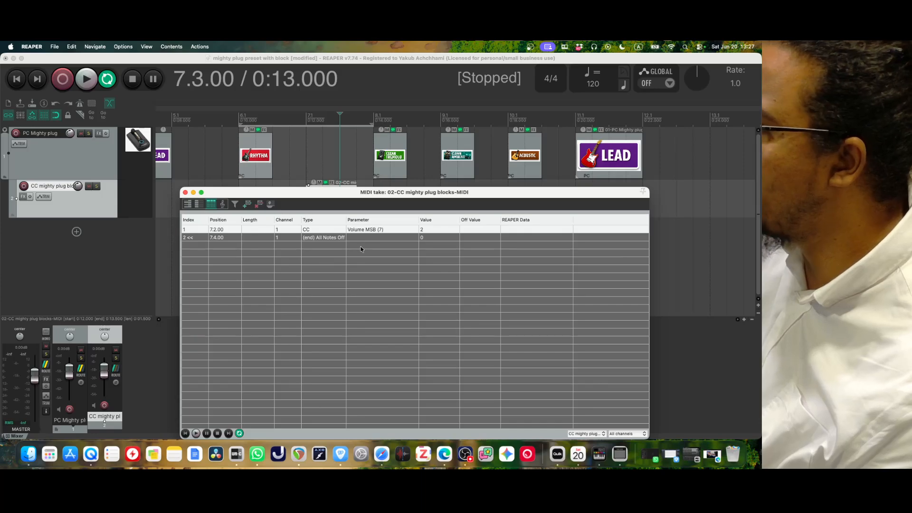
double_click(325, 249)
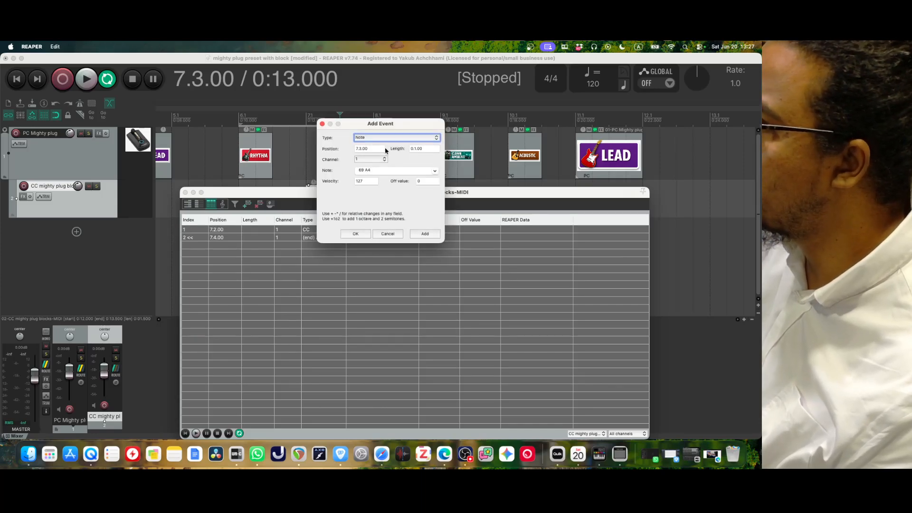
click(387, 137)
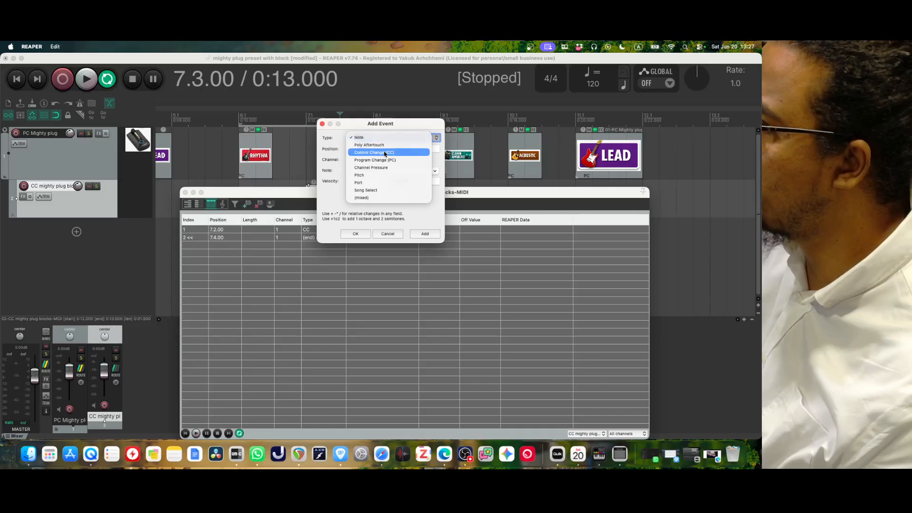
click(385, 152)
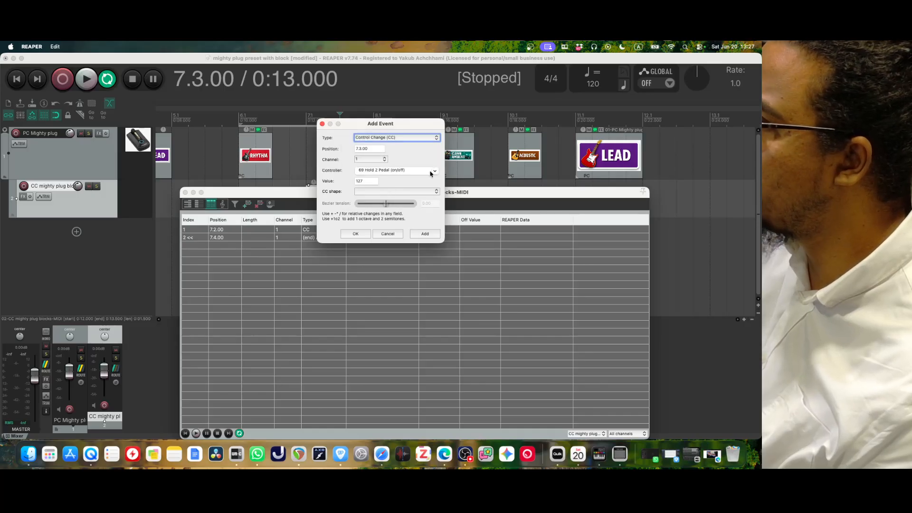
click(431, 173)
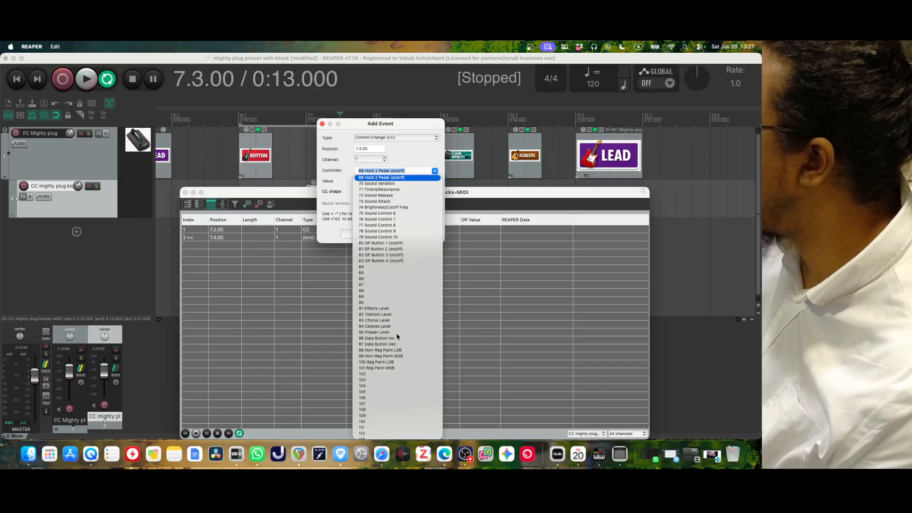
scroll(387, 335, up, 10)
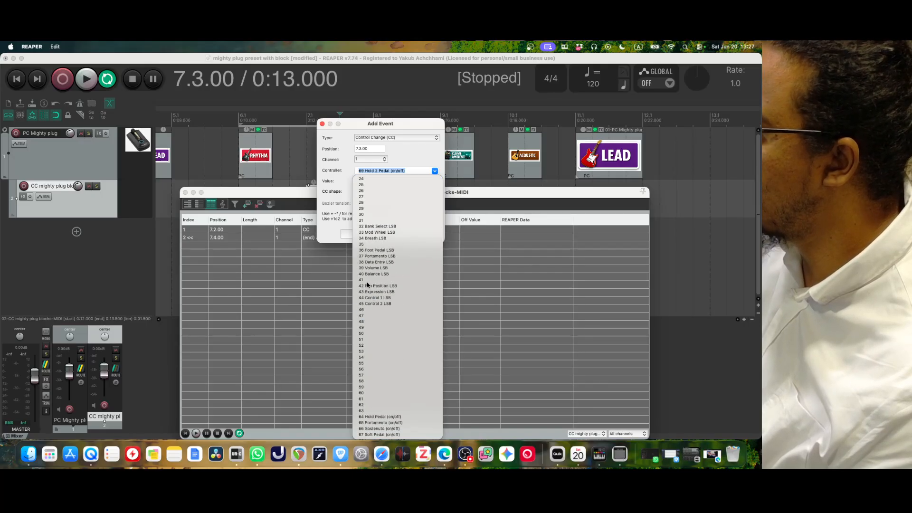
click(362, 351)
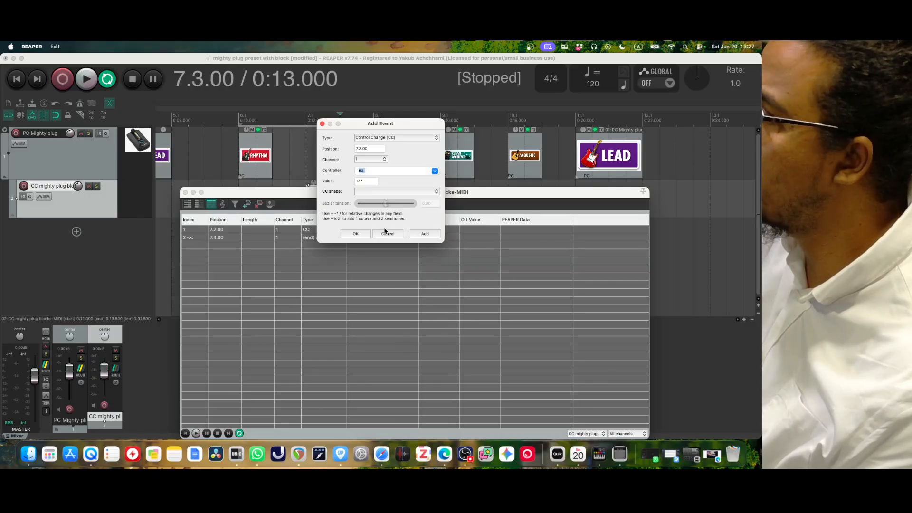
click(368, 183)
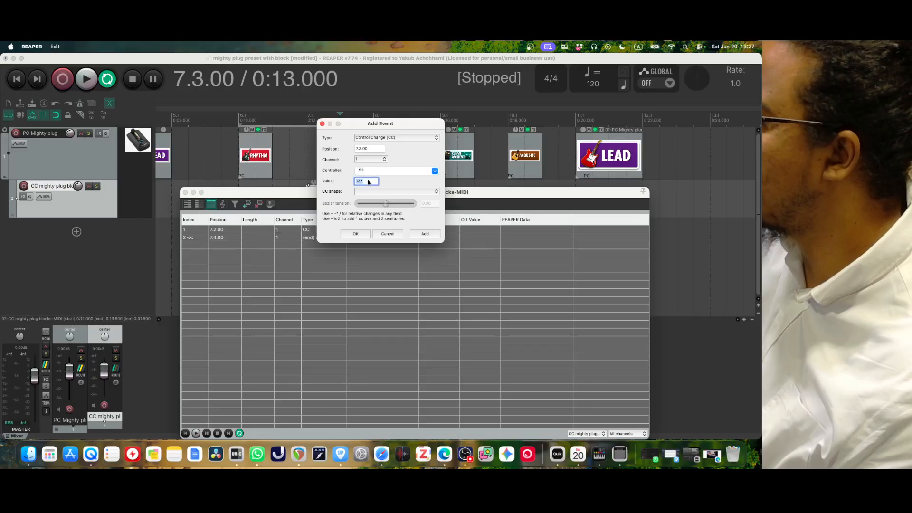
click(356, 234)
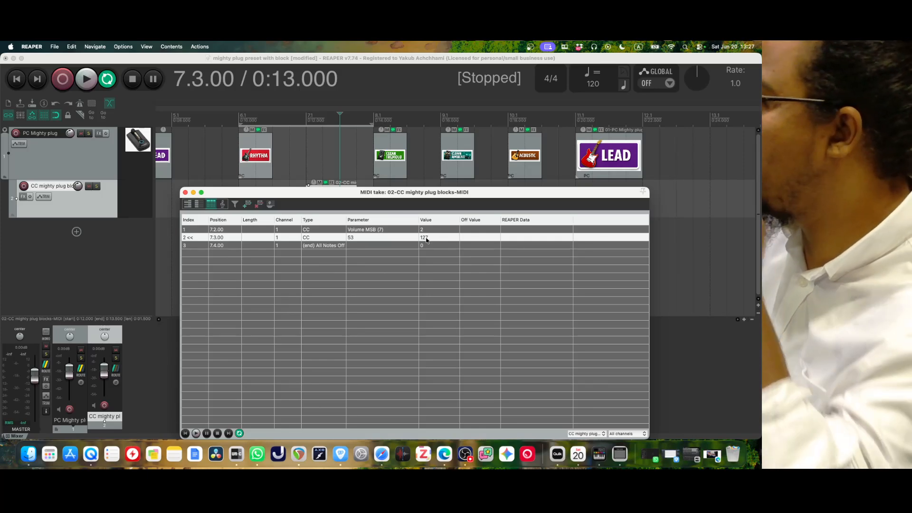
Set the value of the controller 53 event to 30.
double_click(426, 238)
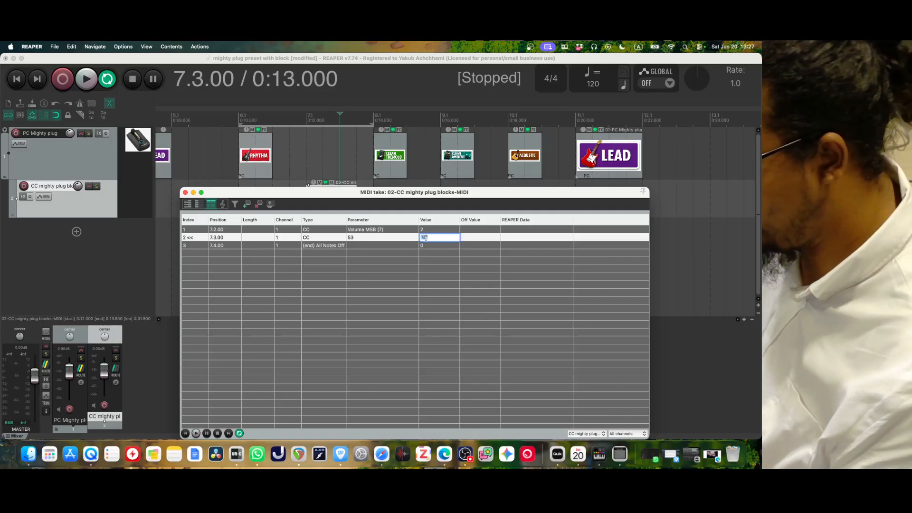
text(30)
key(Return)
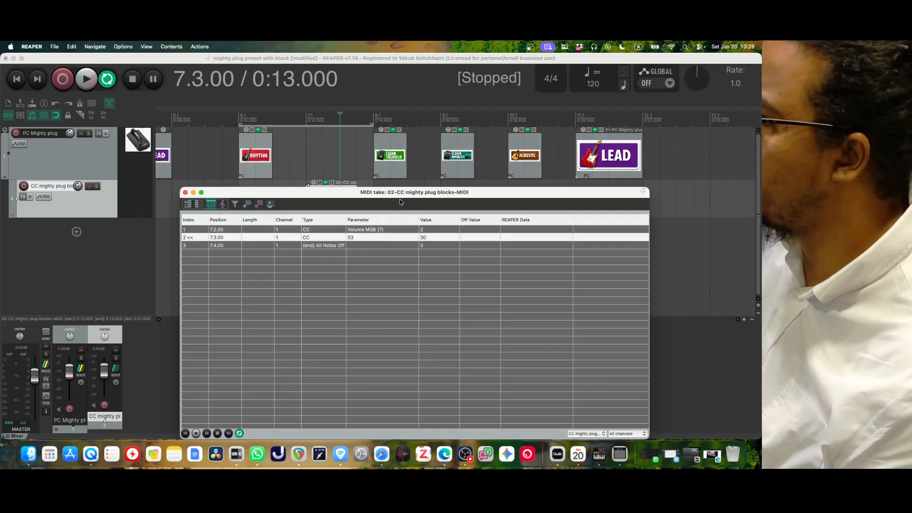
Move the event list window clear of the DELAY item and start playback from the beginning of bar 6.
drag(400, 196, 388, 302)
click(298, 121)
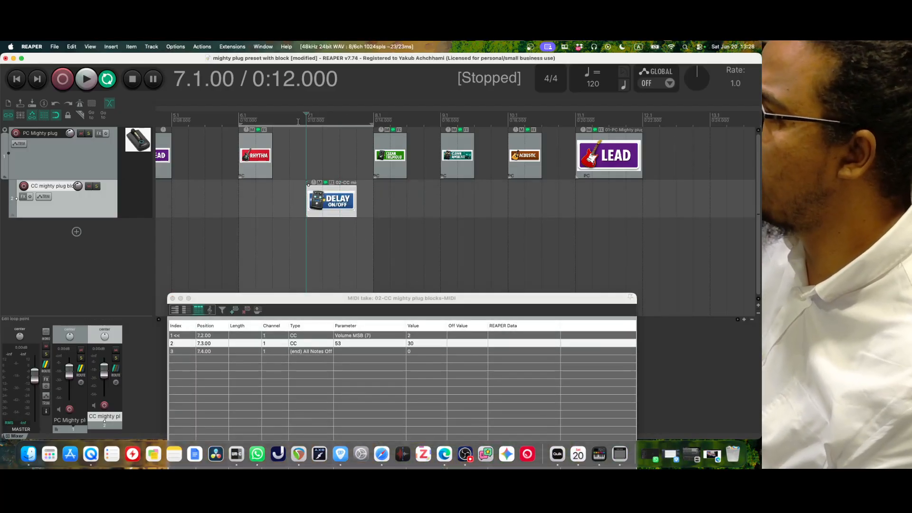
click(235, 114)
key(space)
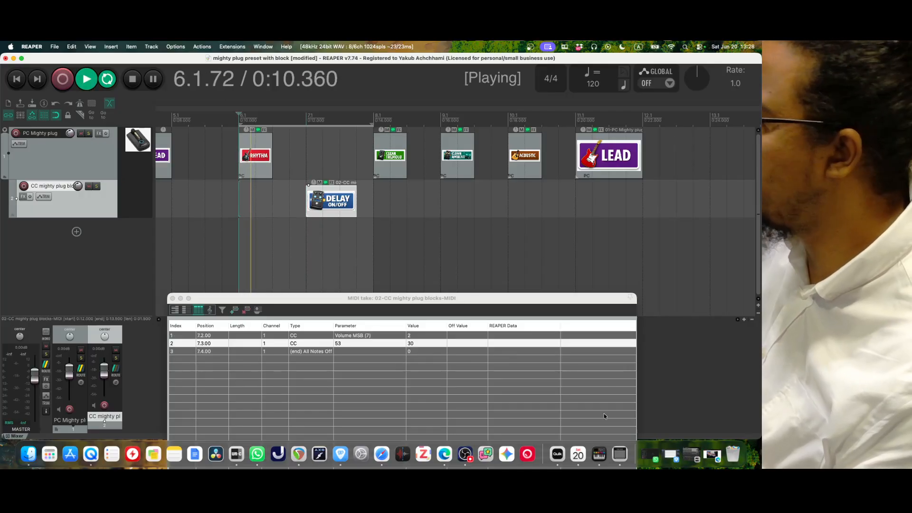
Switch to MightyEditor, choose the Steinberg port as the MIDI input in the settings, and confirm.
click(620, 455)
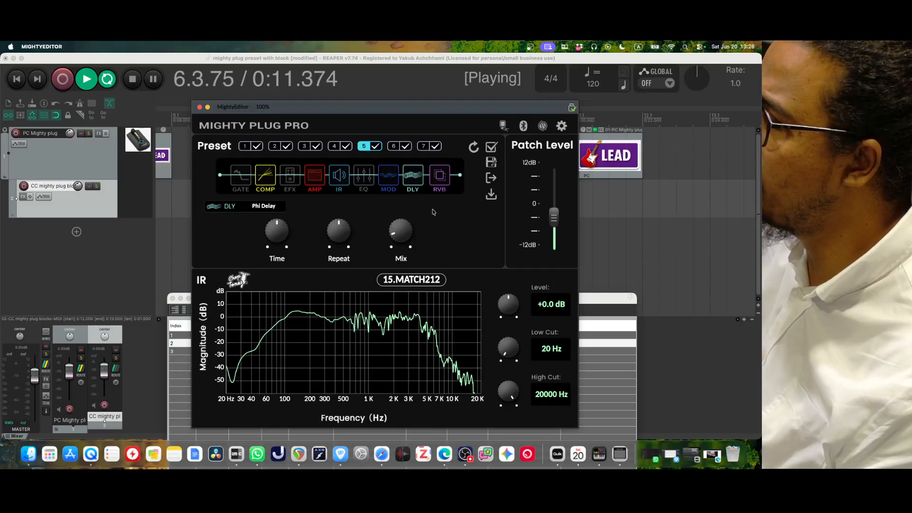
click(561, 125)
click(380, 172)
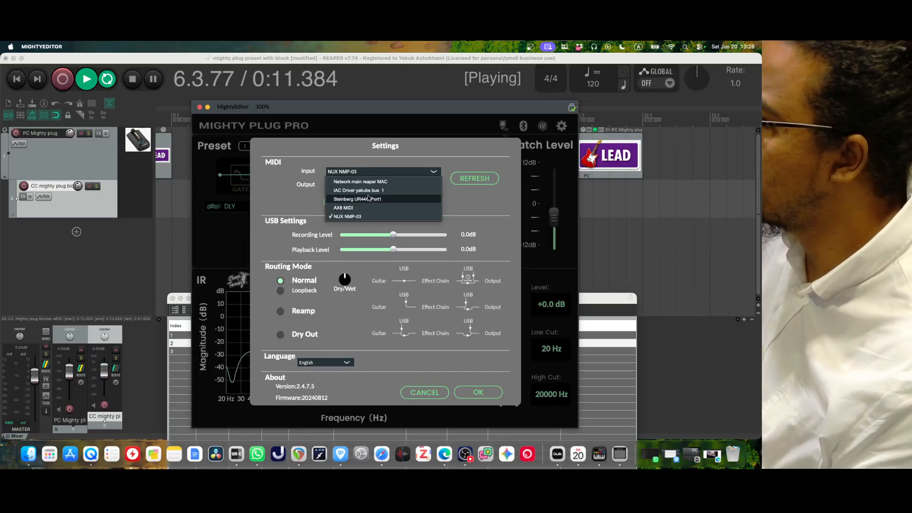
click(369, 198)
click(479, 392)
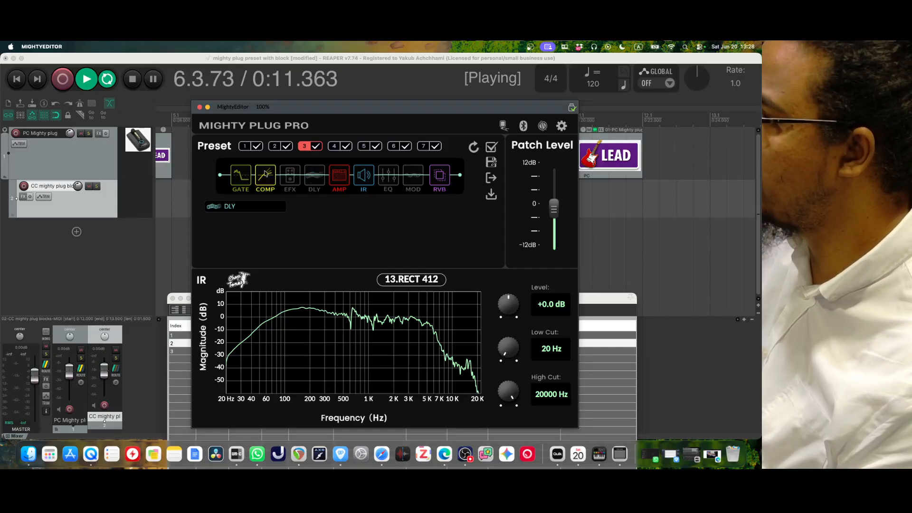
Minimize MightyEditor, return REAPER to the start of bar 7, and stop playback.
click(208, 108)
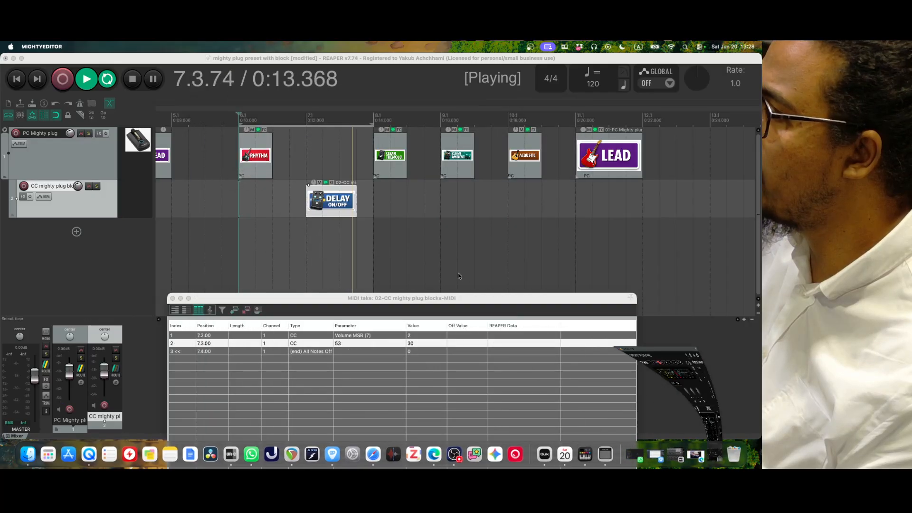
click(307, 118)
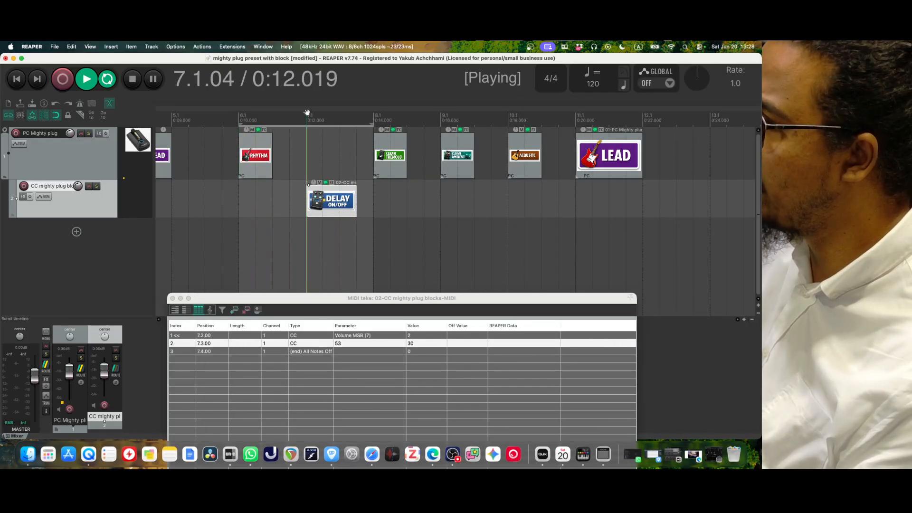
key(space)
Bring the DELAY item's event list back into view, and copy and paste the controller 53 event at 7.3.00.
double_click(334, 208)
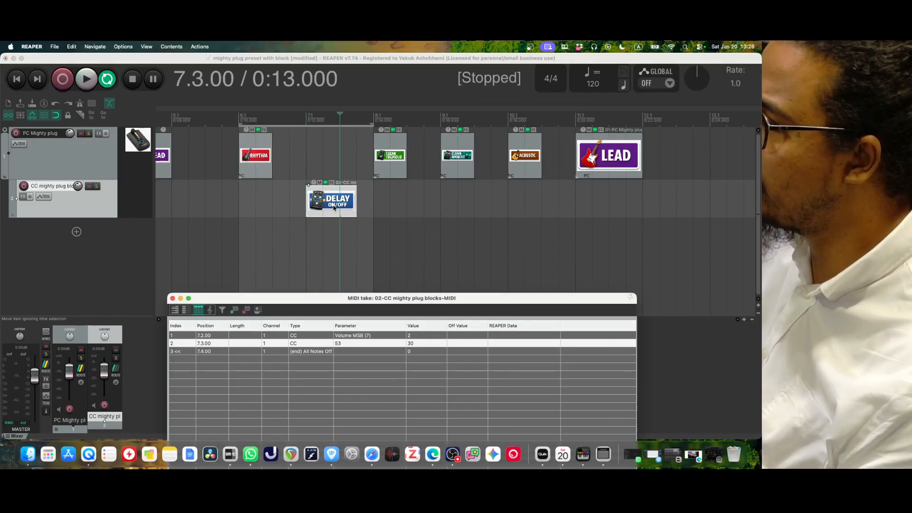
drag(373, 299, 369, 208)
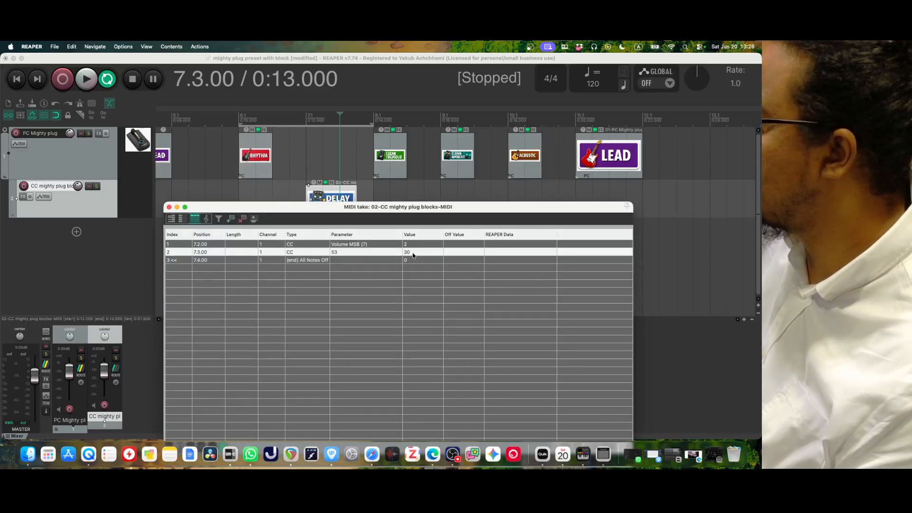
right_click(346, 253)
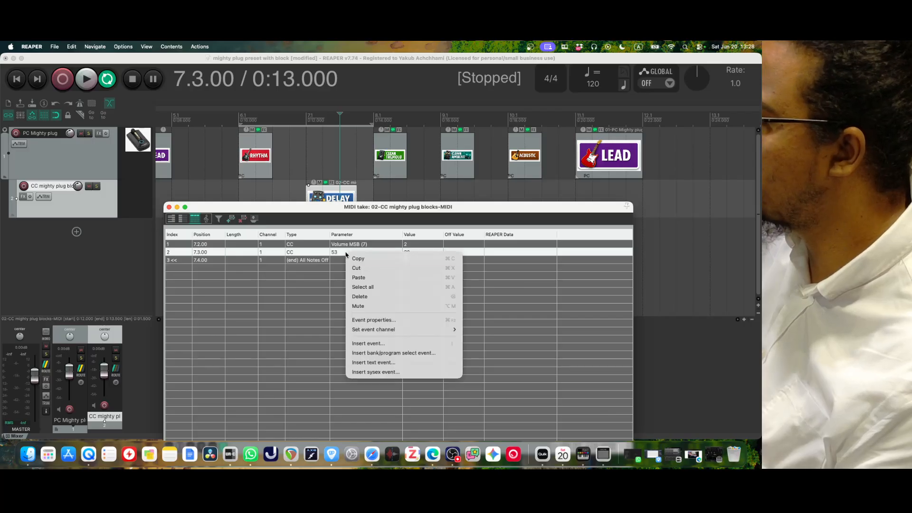
click(363, 260)
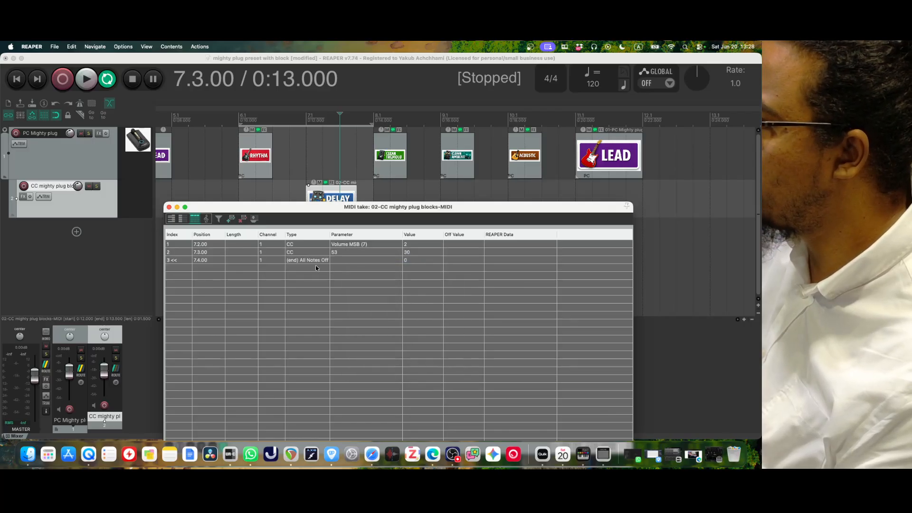
right_click(317, 267)
click(342, 293)
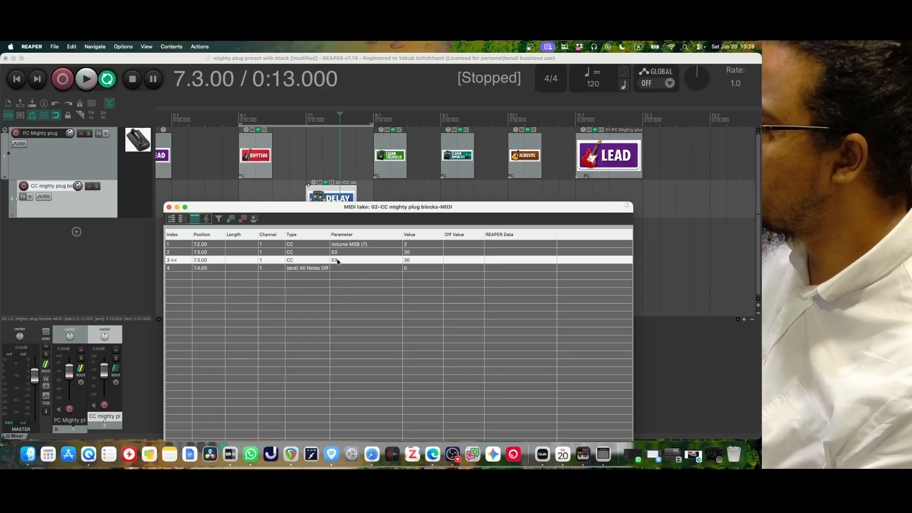
Change the controller of the selected duplicate CC event at 7.3.00 to 54.
double_click(341, 261)
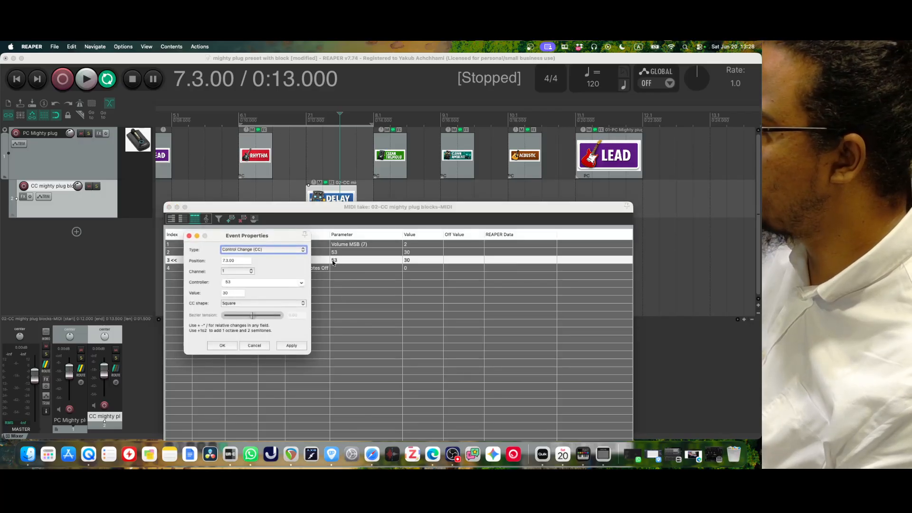
click(235, 283)
key(BackSpace)
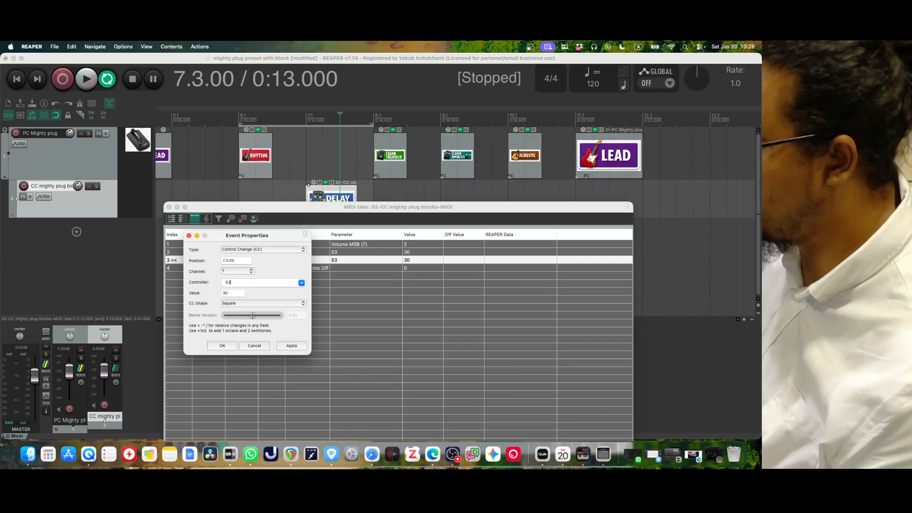
text(4)
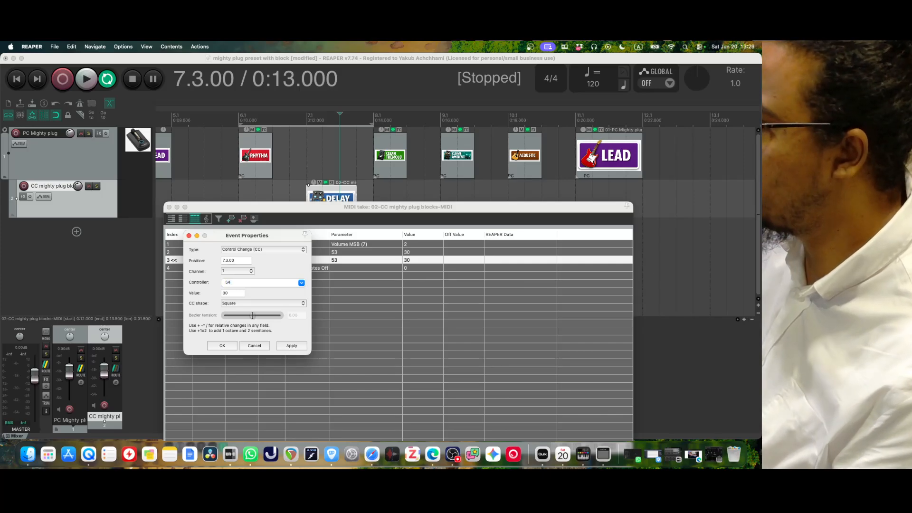
click(222, 346)
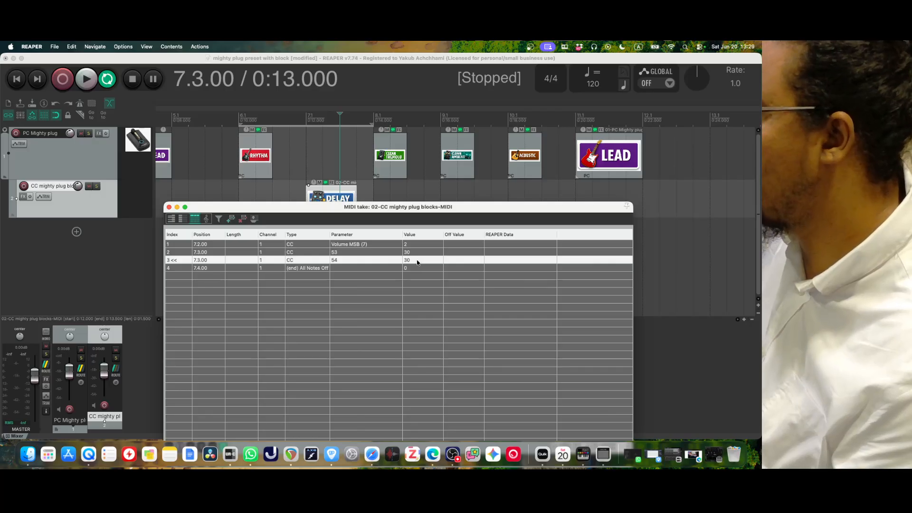
Paste another copy of the controller 53 event at 7.3.00 and change its controller to 55.
right_click(347, 262)
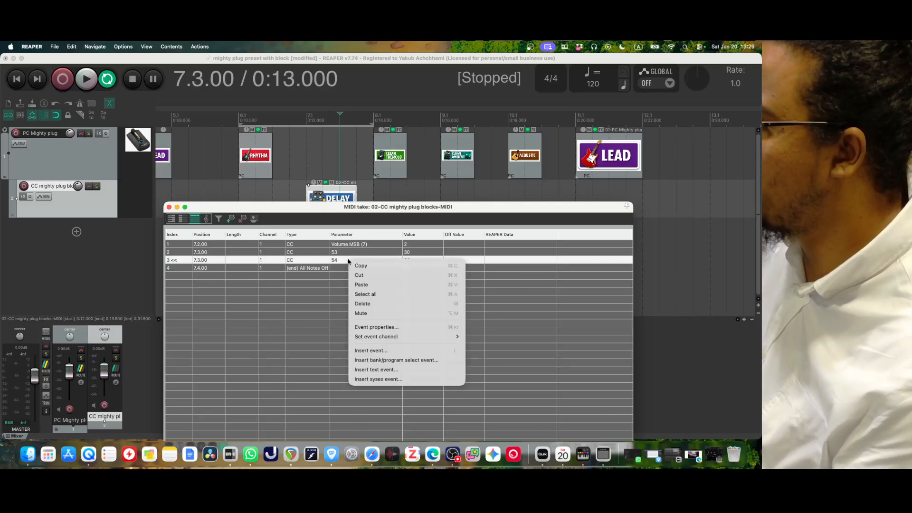
click(320, 287)
right_click(311, 279)
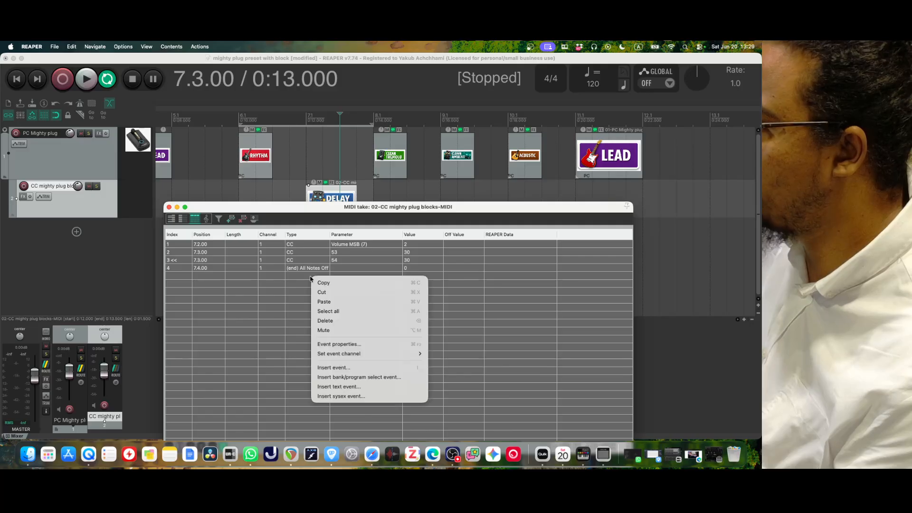
click(336, 304)
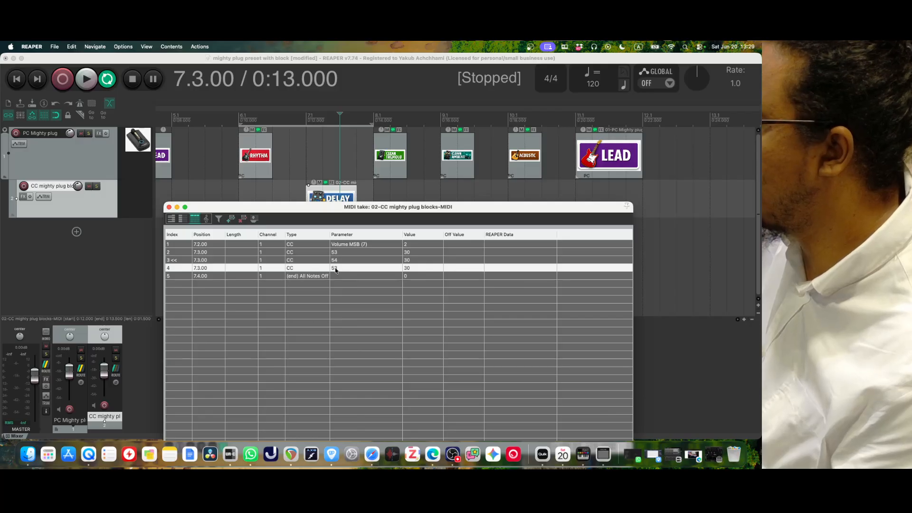
double_click(335, 268)
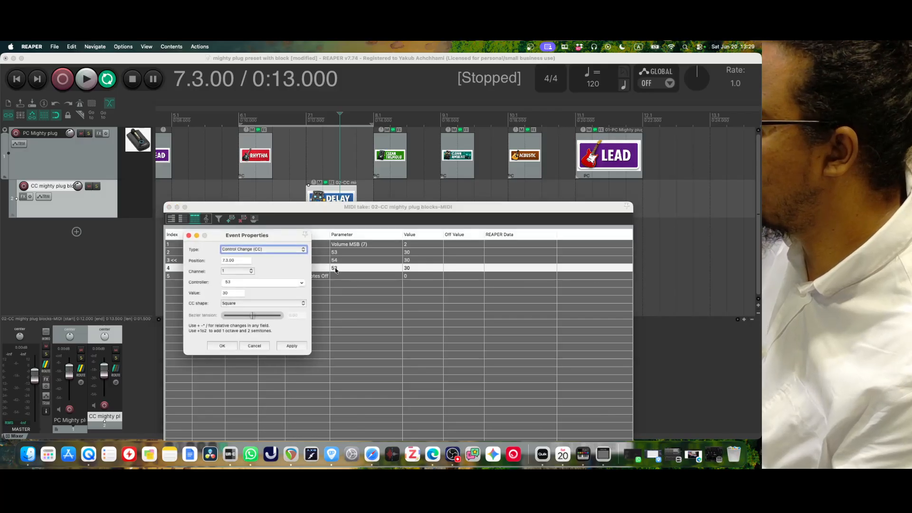
click(235, 283)
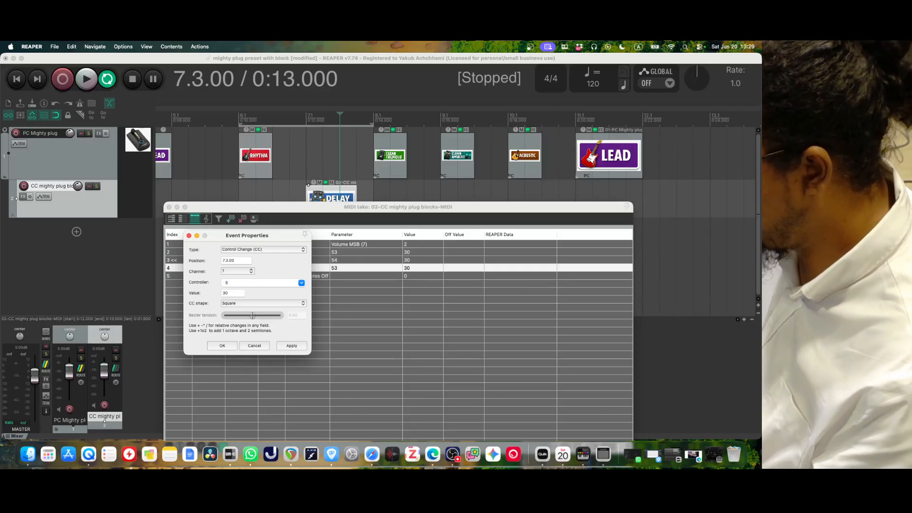
text(5)
key(Return)
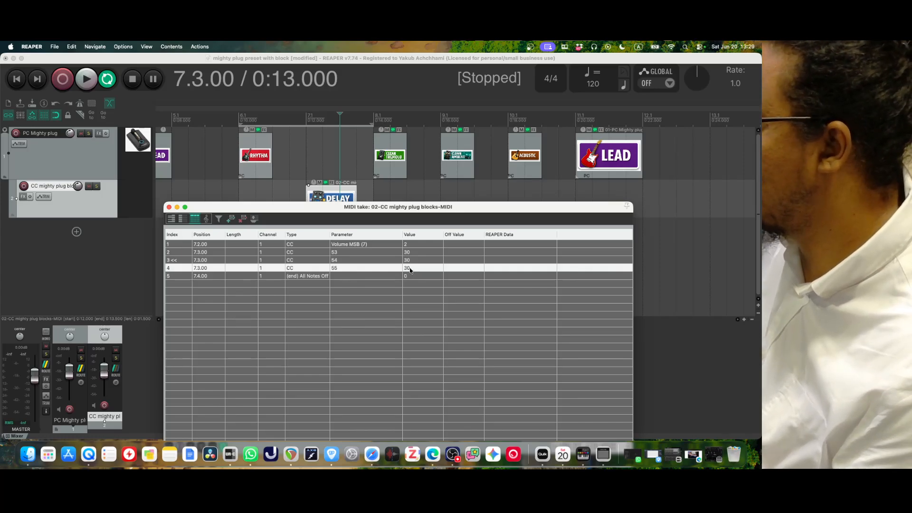
Move the preset items after DELAY so they begin at bar 11, and extend the loop selection's end to bar 11.
click(169, 207)
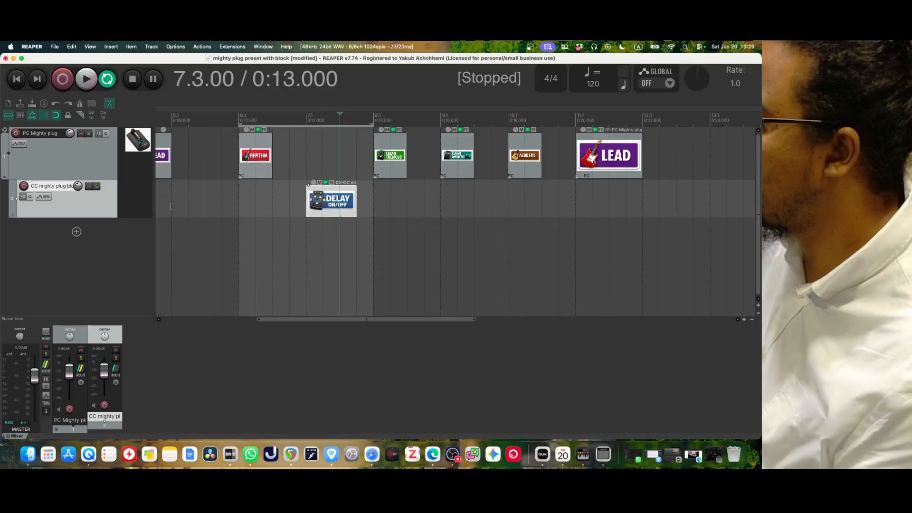
click(237, 115)
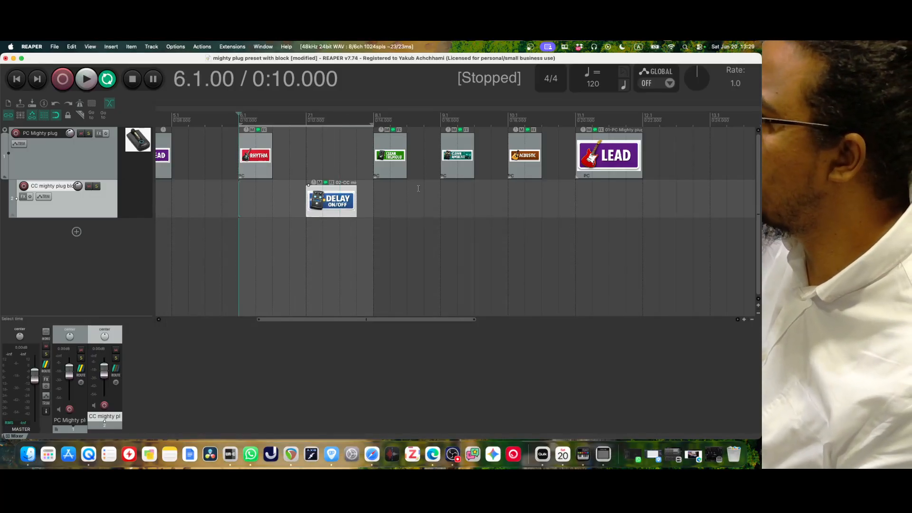
drag(665, 154, 592, 169)
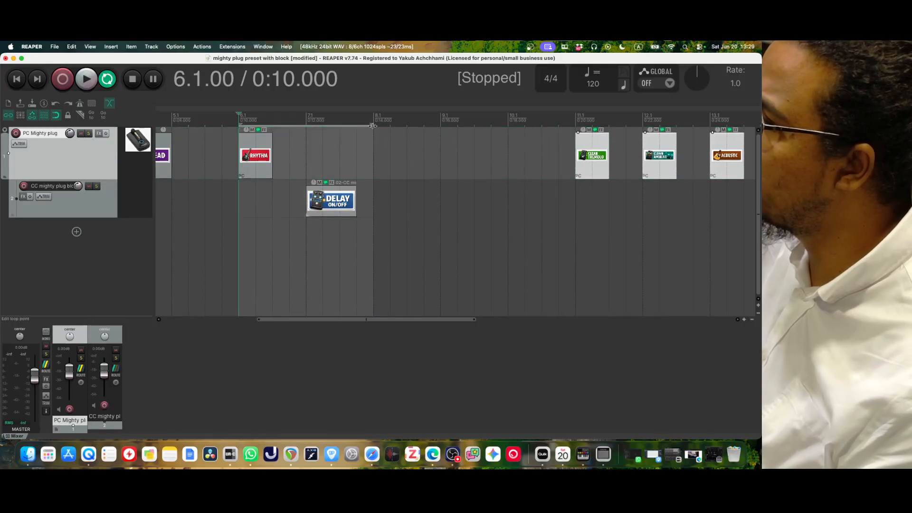
drag(372, 126, 575, 126)
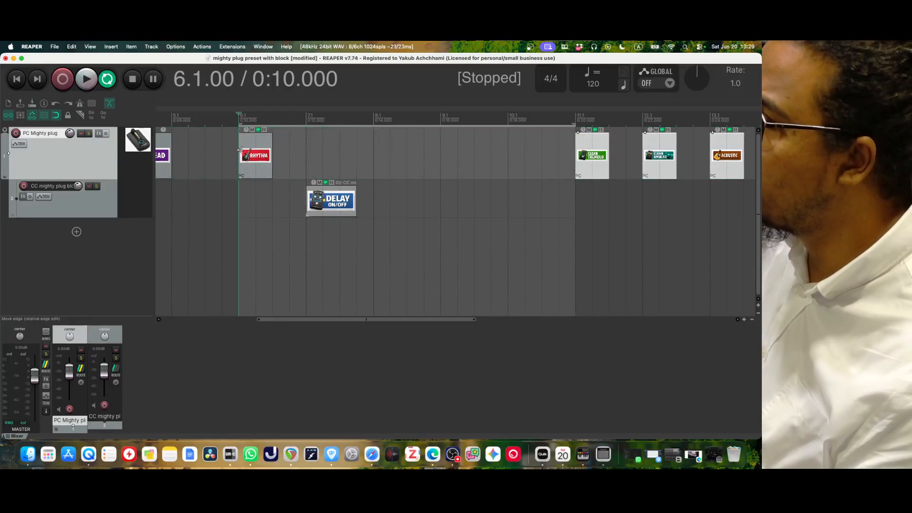
Play the project from bar 5, watch the delay block respond in MightyEditor, and stop playback.
click(222, 119)
click(174, 119)
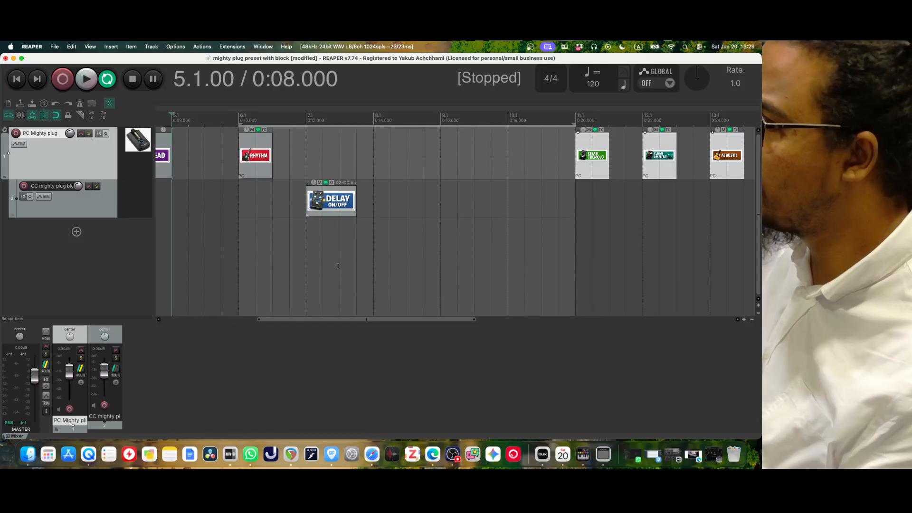
key(space)
click(604, 455)
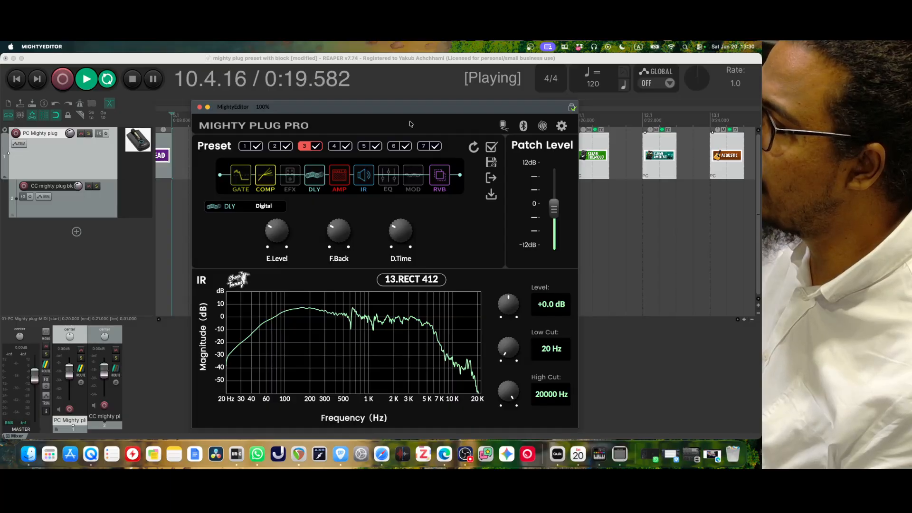
drag(406, 106, 421, 203)
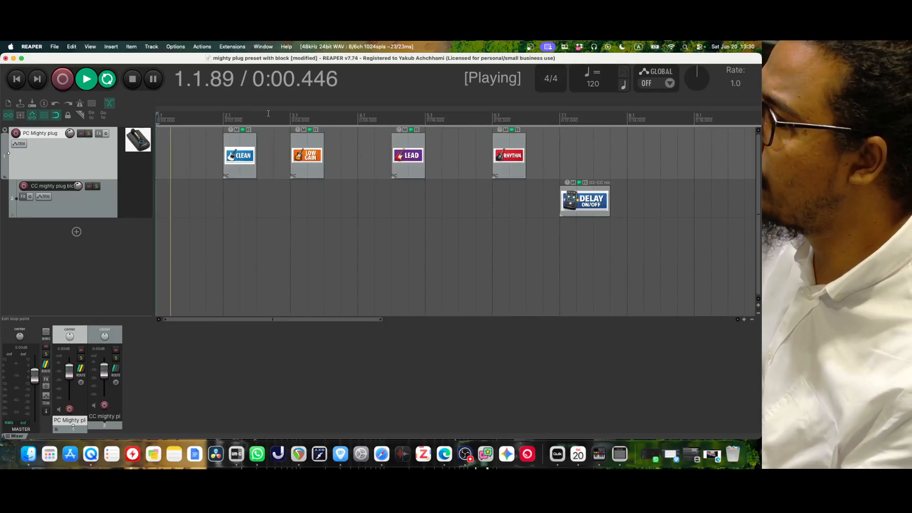
key(space)
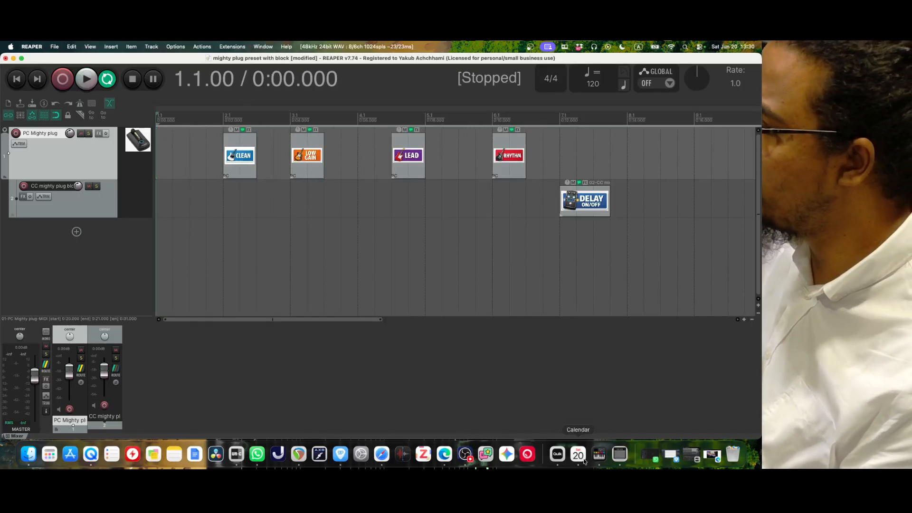
Switch to MightyEditor, review its MIDI ports and MIDI CC list in the settings, and close the editor.
click(620, 455)
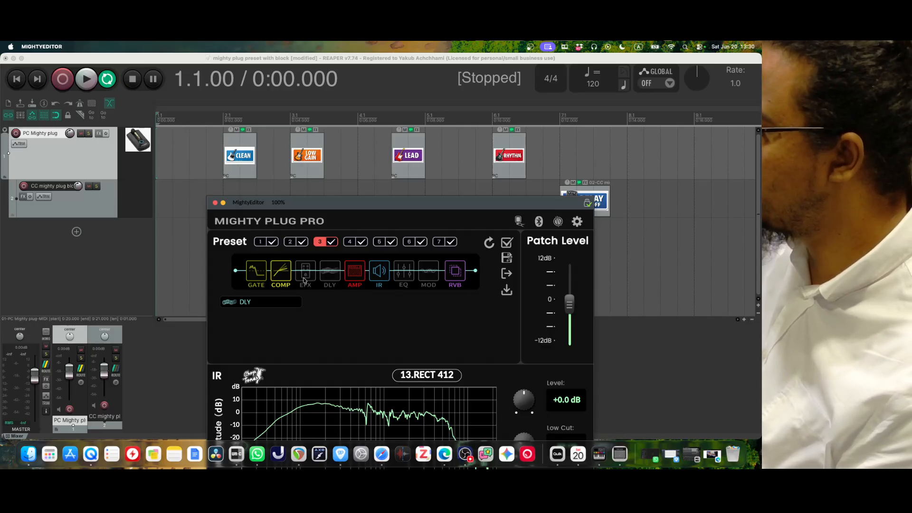
click(577, 222)
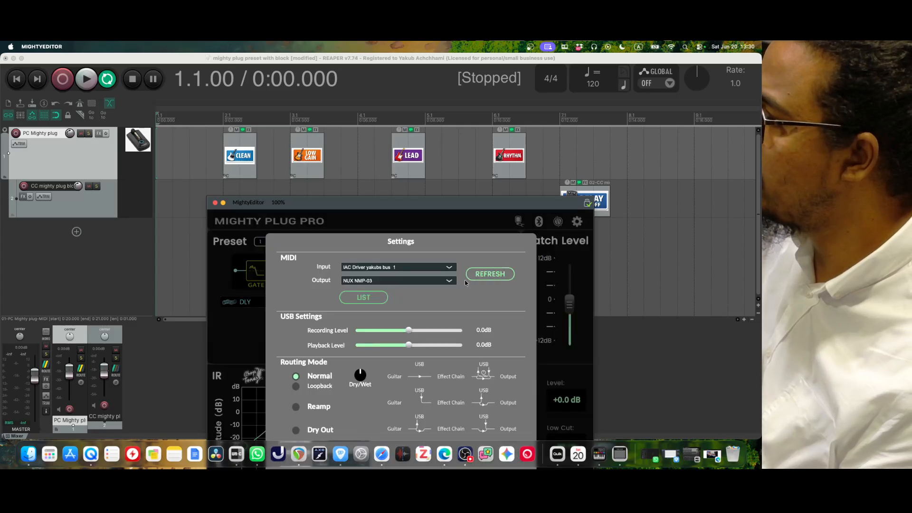
click(364, 297)
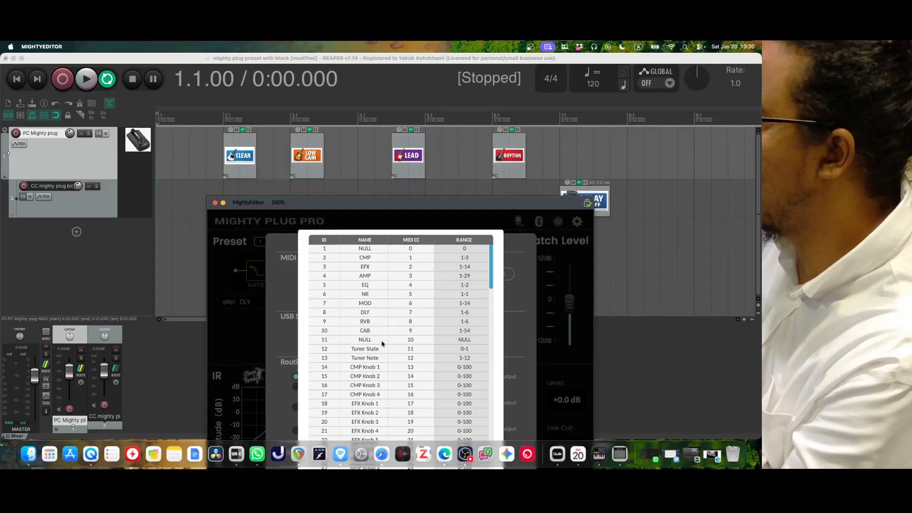
click(215, 203)
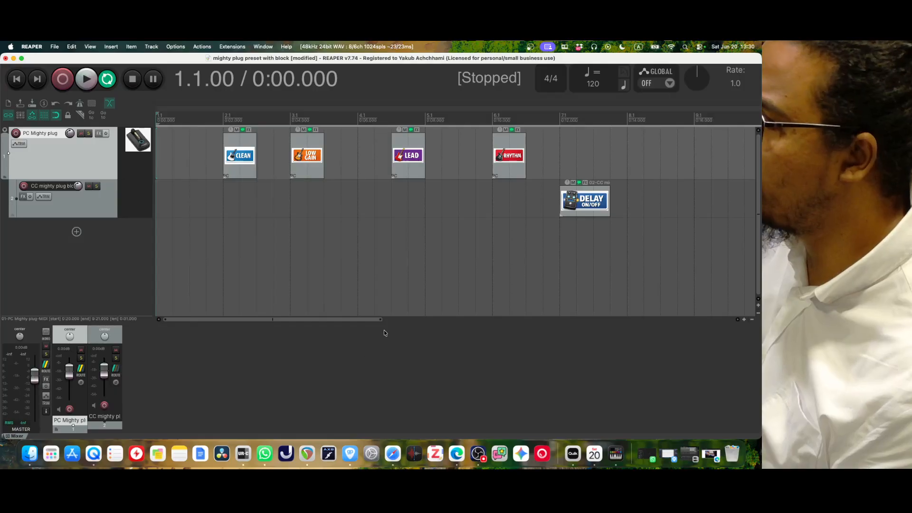
mouse_move(382, 318)
mouse_down()
mouse_move(316, 319)
mouse_move(368, 320)
mouse_up()
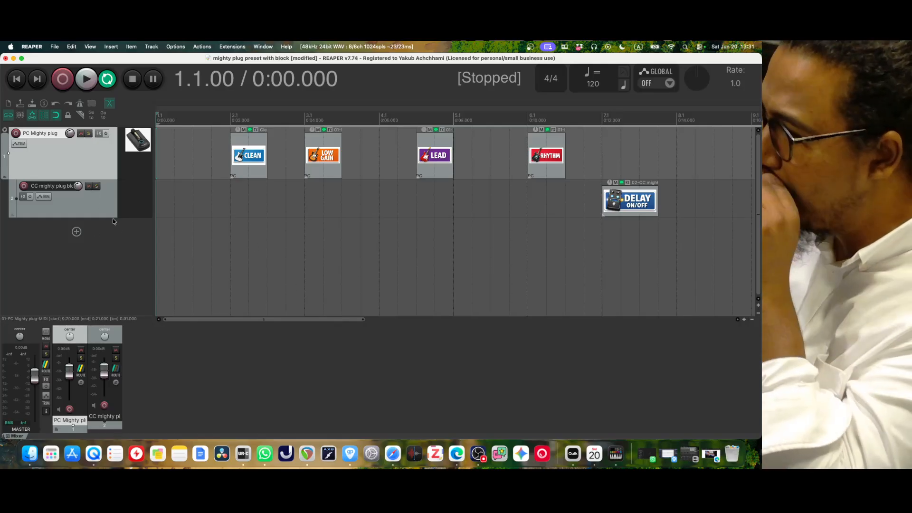
click(105, 181)
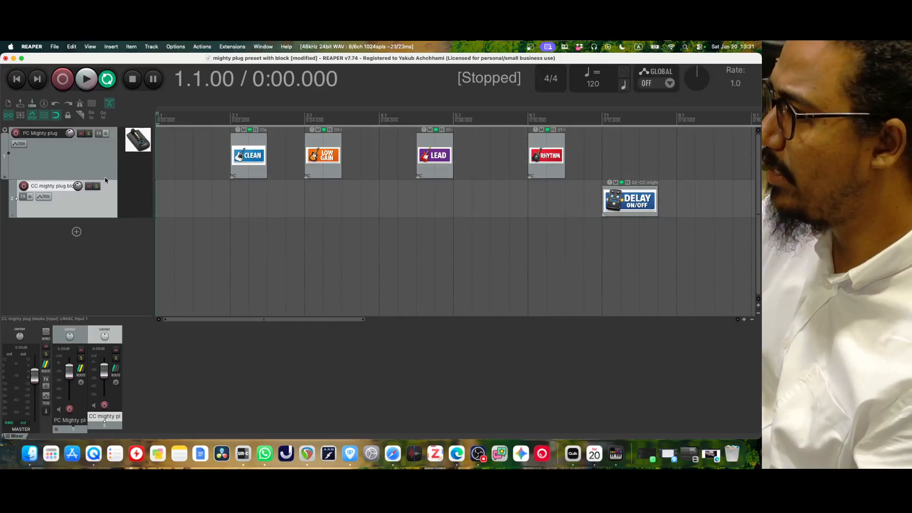
click(104, 162)
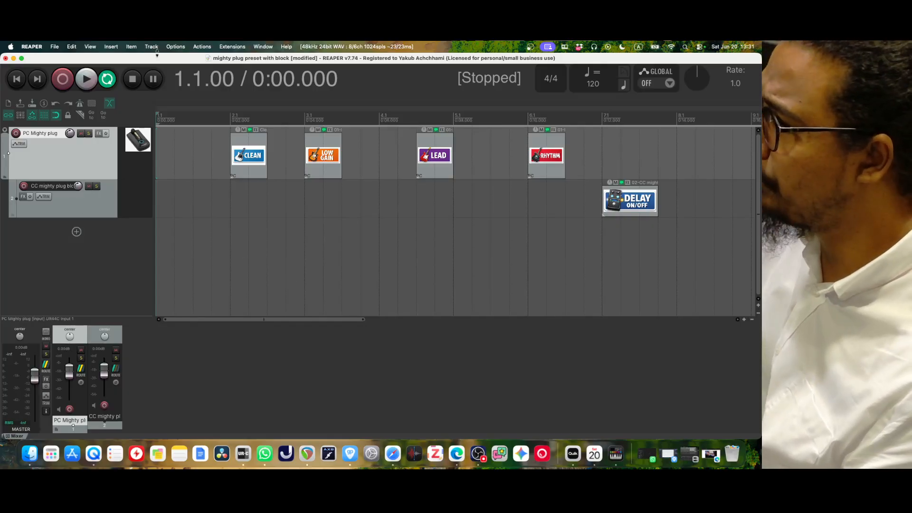
Check in REAPER's MIDI output preferences that output to the NUX NMP-03 device is enabled, and confirm.
click(179, 47)
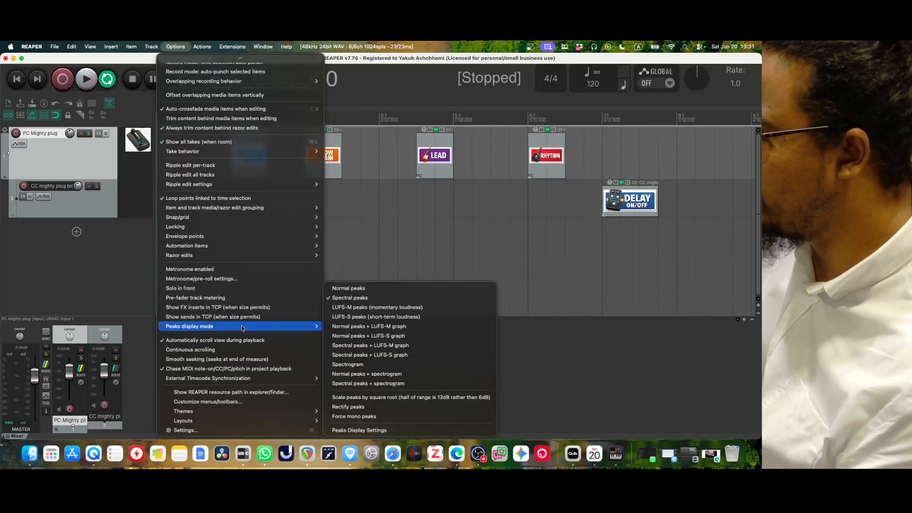
click(210, 430)
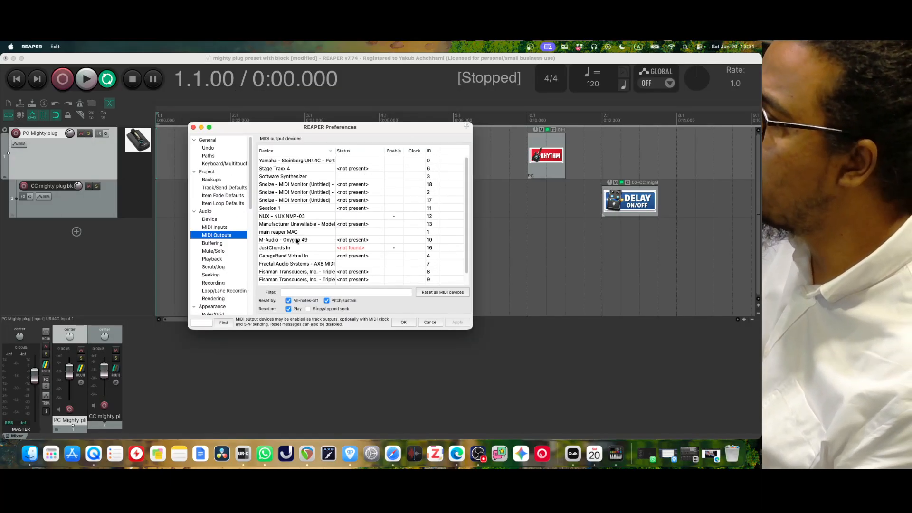
scroll(296, 241, down, 2)
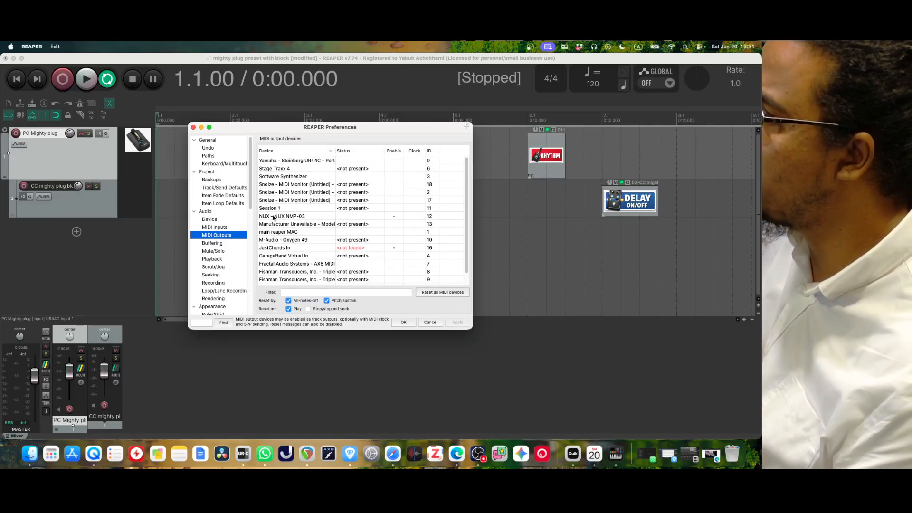
double_click(298, 217)
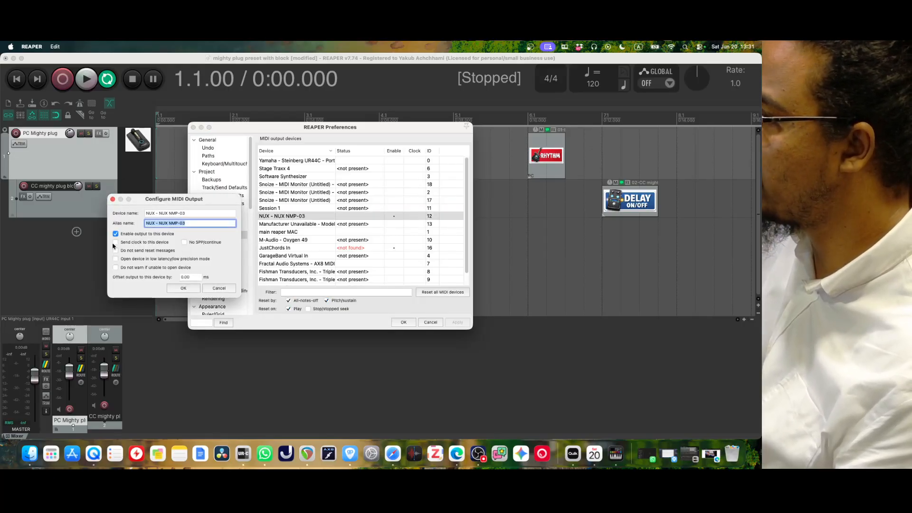
click(184, 289)
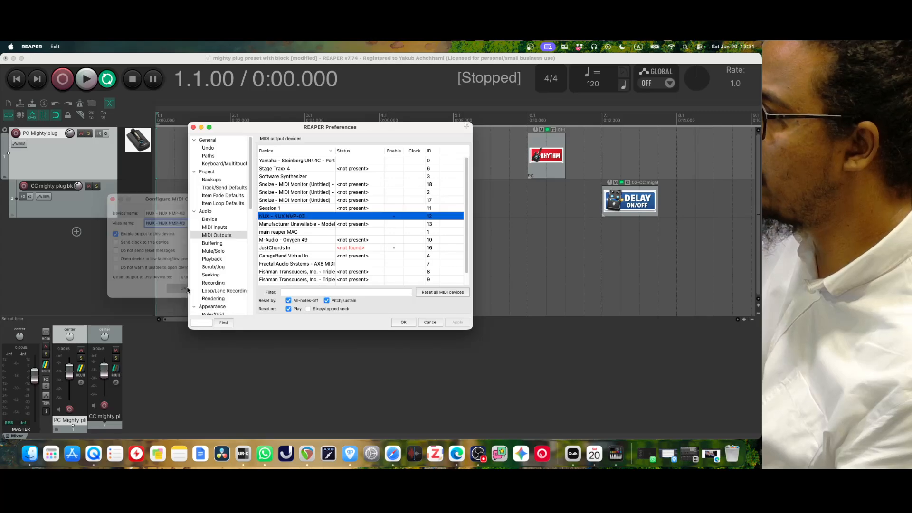
click(405, 323)
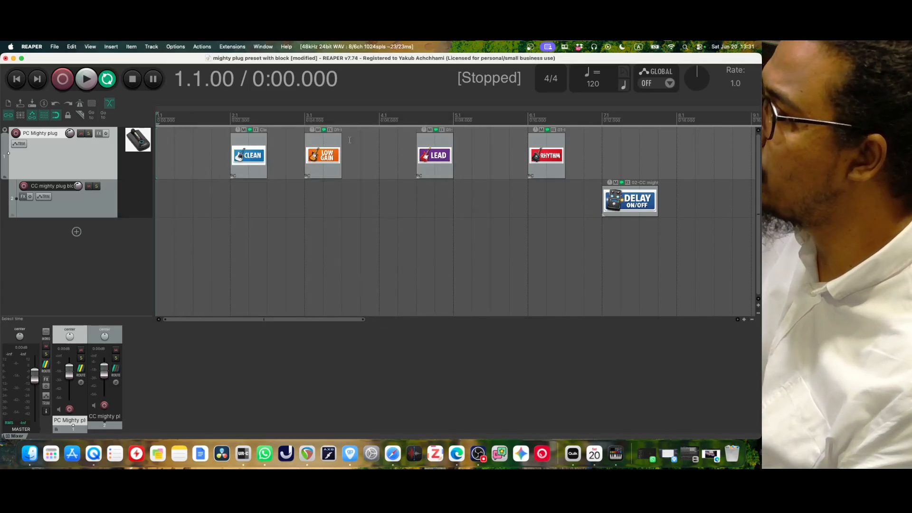
Review the MIDI output destinations available in the PC Mighty plug track's routing, including NUX NMP-03 and the IAC Driver.
click(110, 199)
click(113, 162)
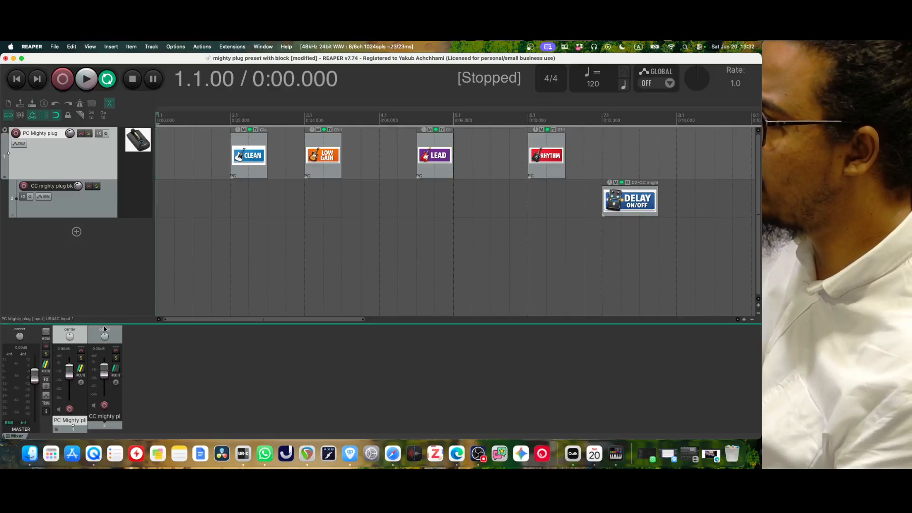
right_click(80, 369)
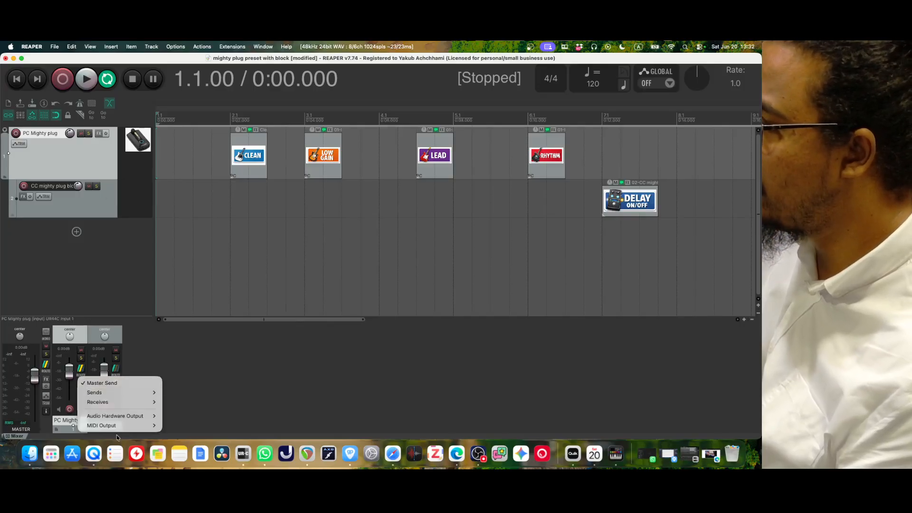
mouse_move(133, 426)
mouse_move(184, 430)
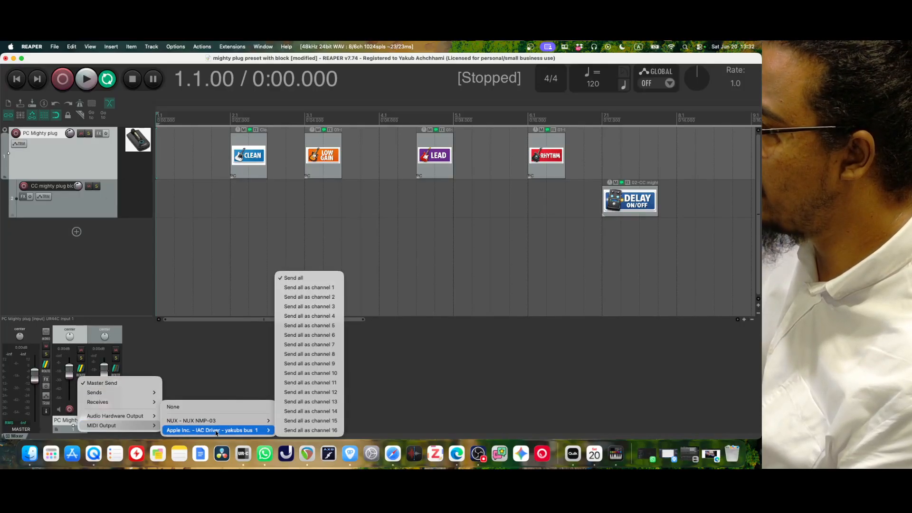
mouse_move(220, 422)
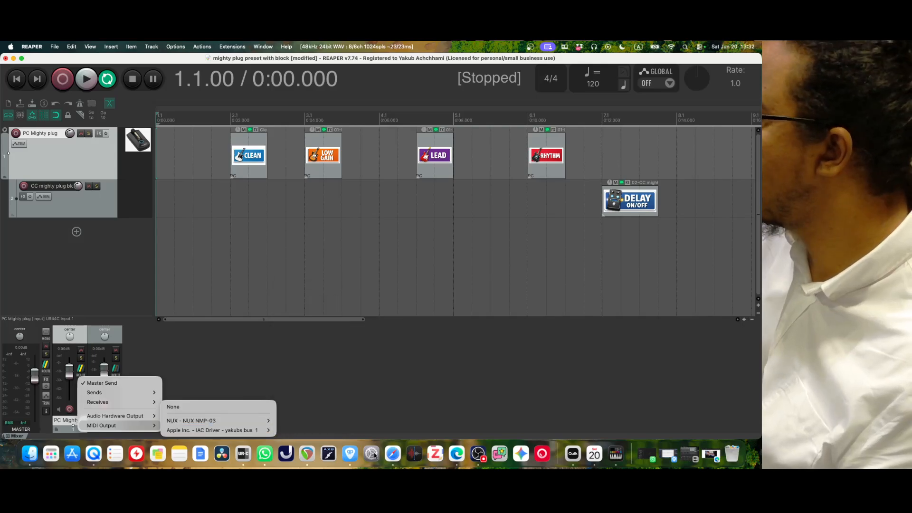
Switch to Edge, view the NUX NGS-6 Amp Academy product page, and return to REAPER.
click(456, 455)
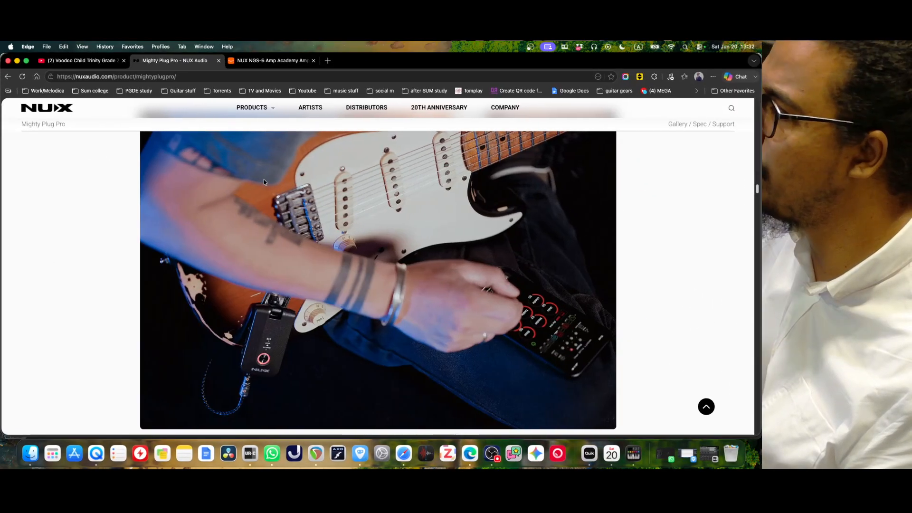
click(260, 61)
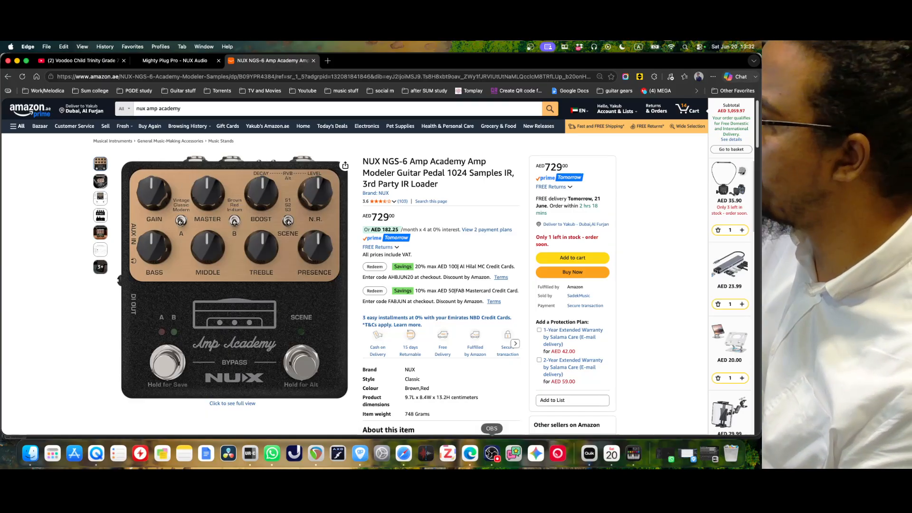
click(312, 455)
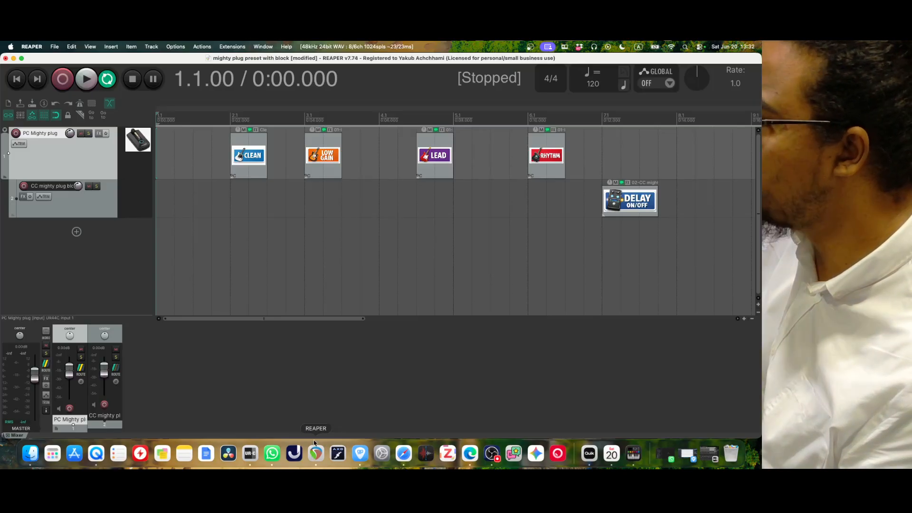
Set the PC Mighty plug track's MIDI output to the Apple IAC Driver bus with Send all.
right_click(100, 165)
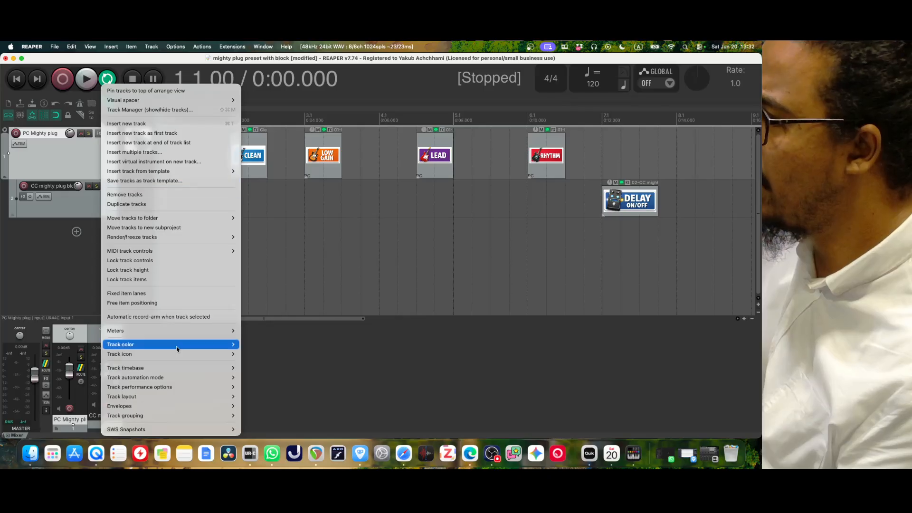
click(72, 164)
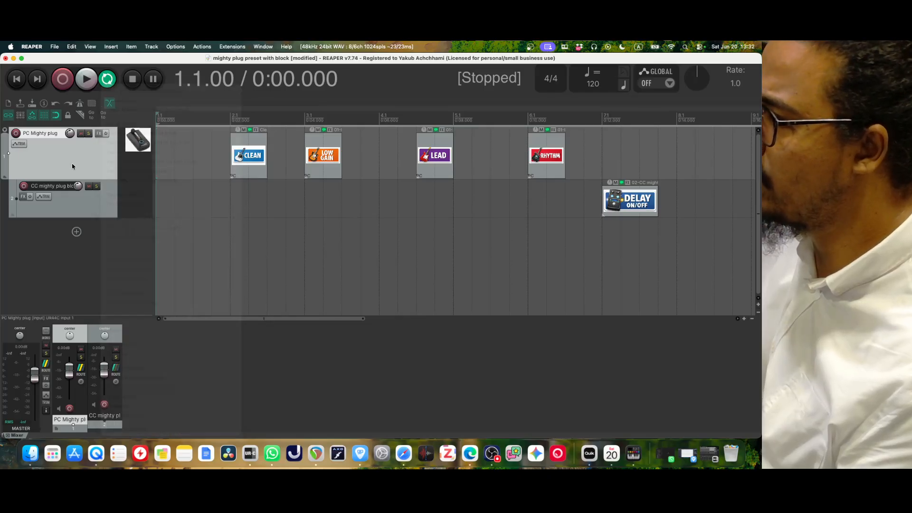
right_click(81, 370)
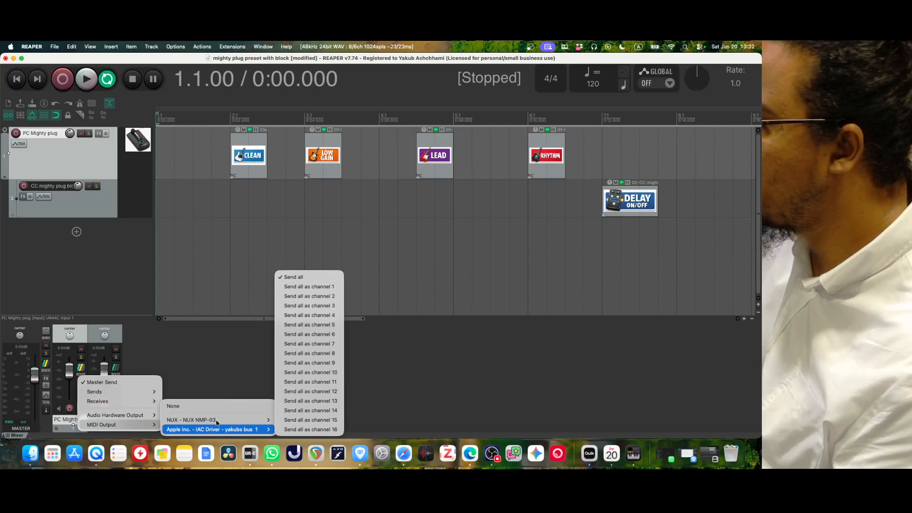
click(301, 277)
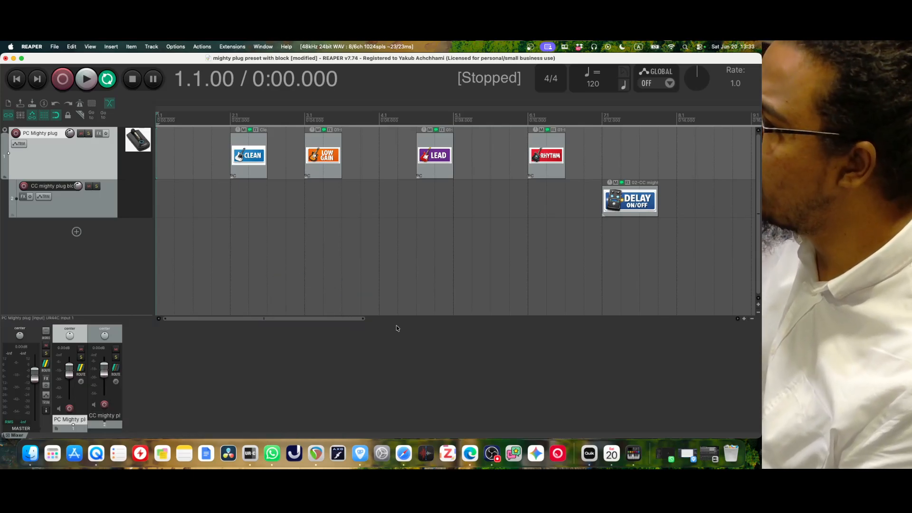
Play the project from bar 1 with all preset items in view, and reduce the height of both tracks.
drag(365, 318, 478, 319)
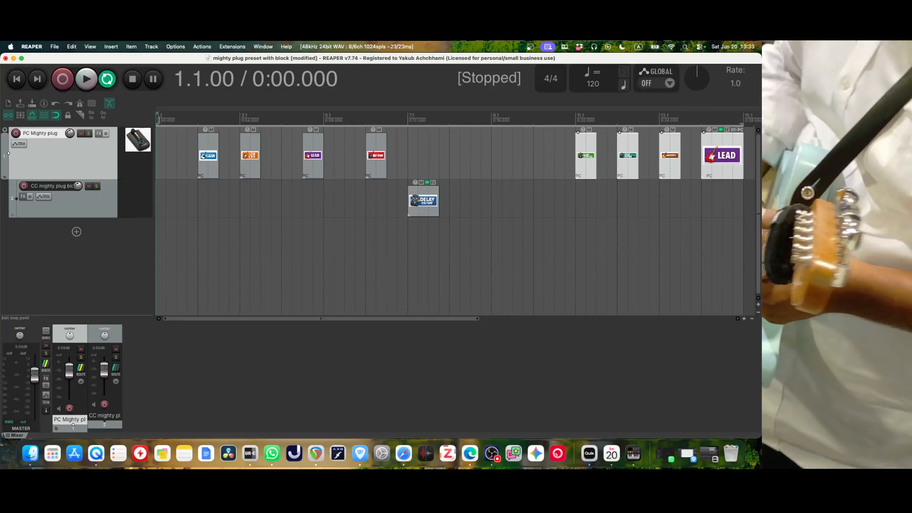
key(space)
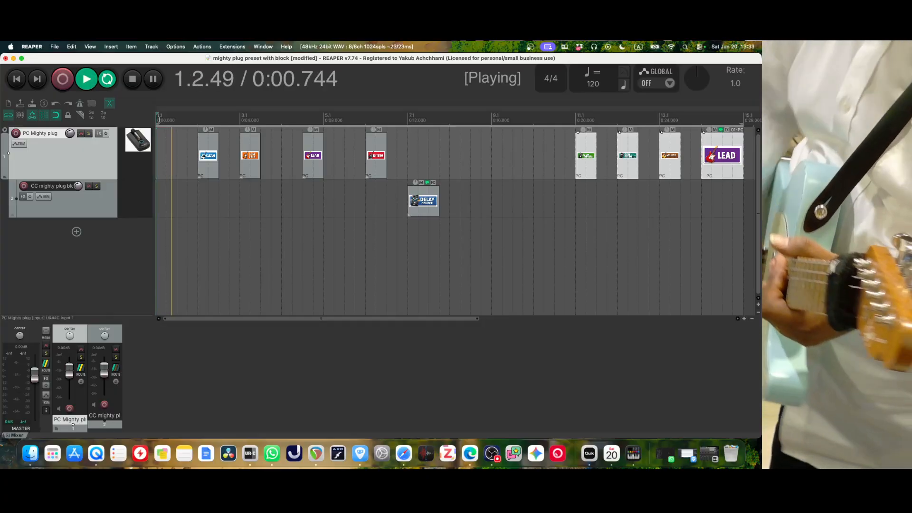
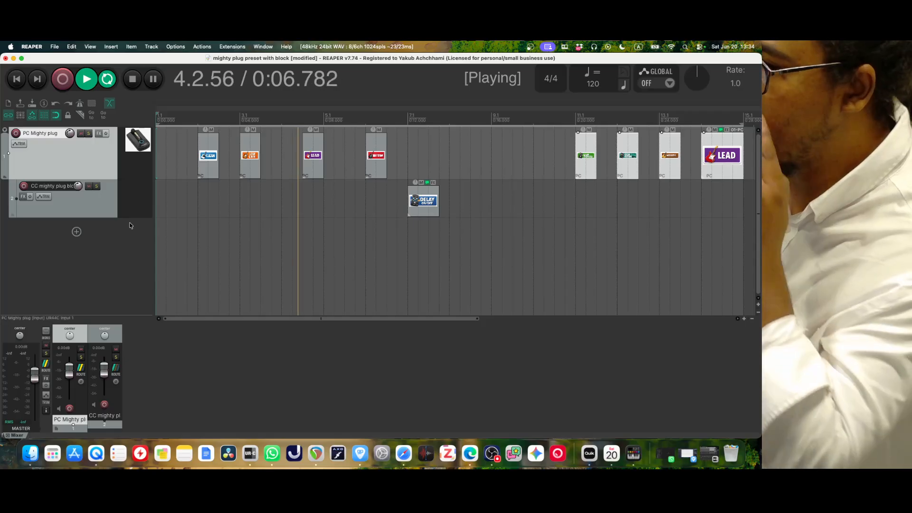
drag(108, 177, 109, 158)
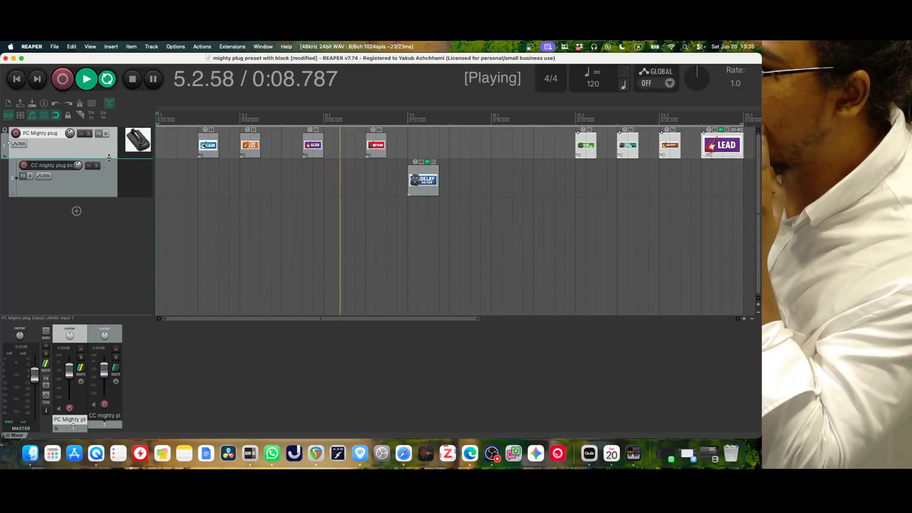
mouse_move(113, 197)
mouse_down()
mouse_move(112, 179)
mouse_move(113, 187)
mouse_up()
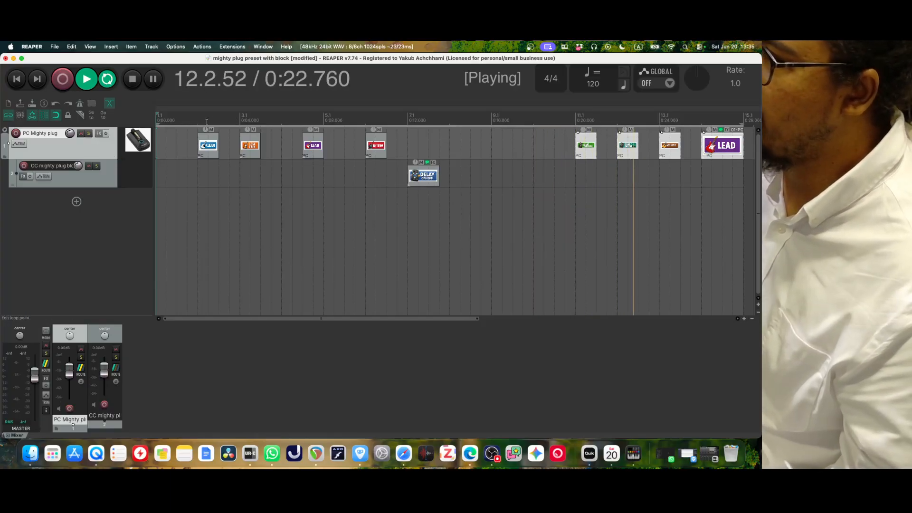
Place the edit cursor at 2.3.00, stop playback, and save the project.
click(220, 116)
key(space)
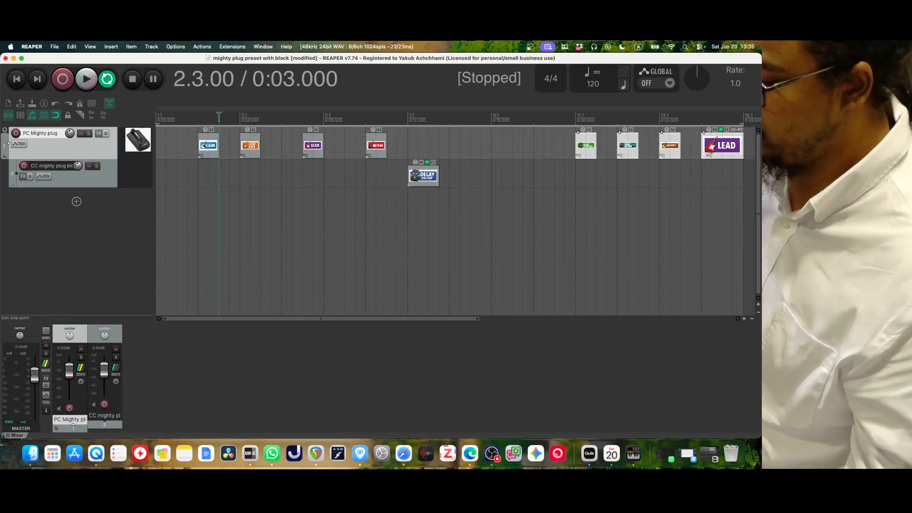
key(super+s)
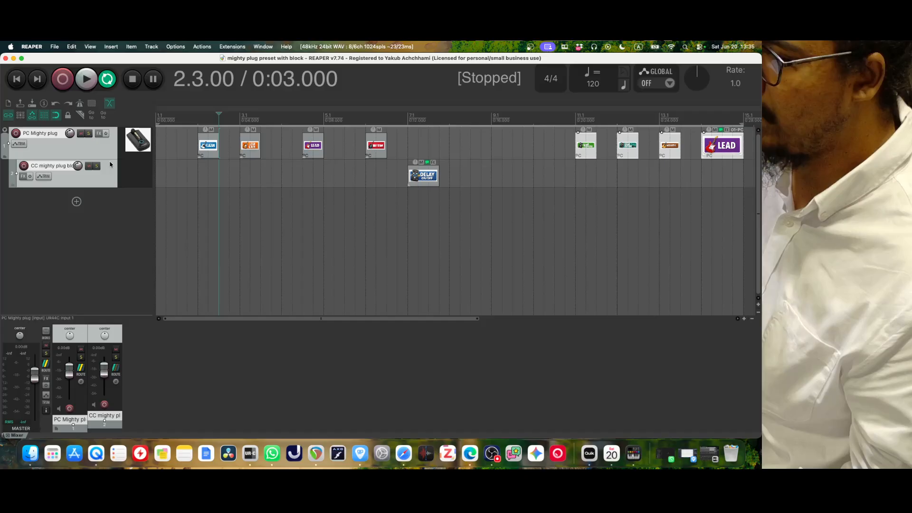
Save both tracks with their items as track template "Mighty plug preset with blocks" in Patch , Camera , Scenes, replacing the existing file.
right_click(110, 147)
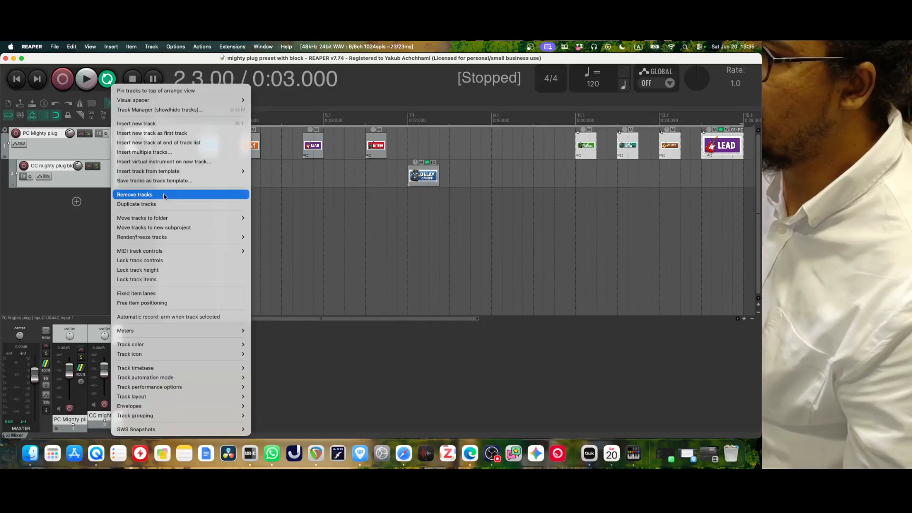
click(186, 181)
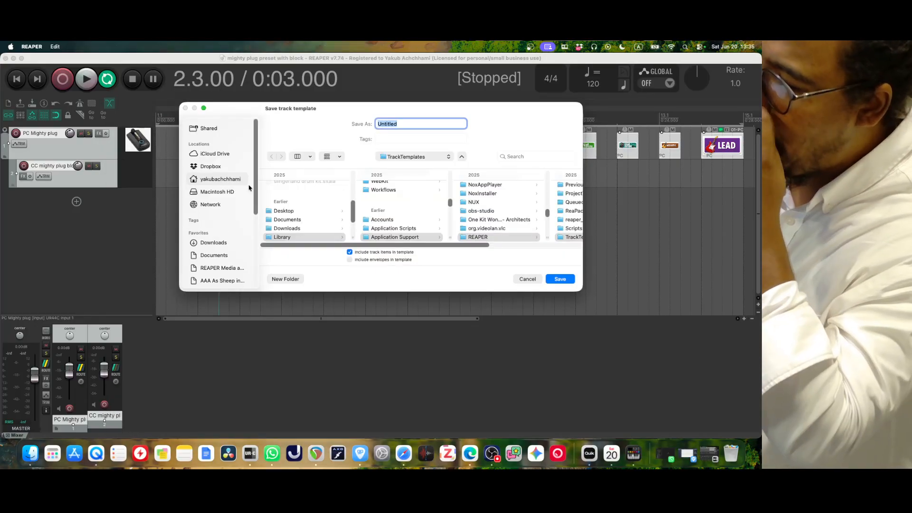
drag(474, 245, 550, 242)
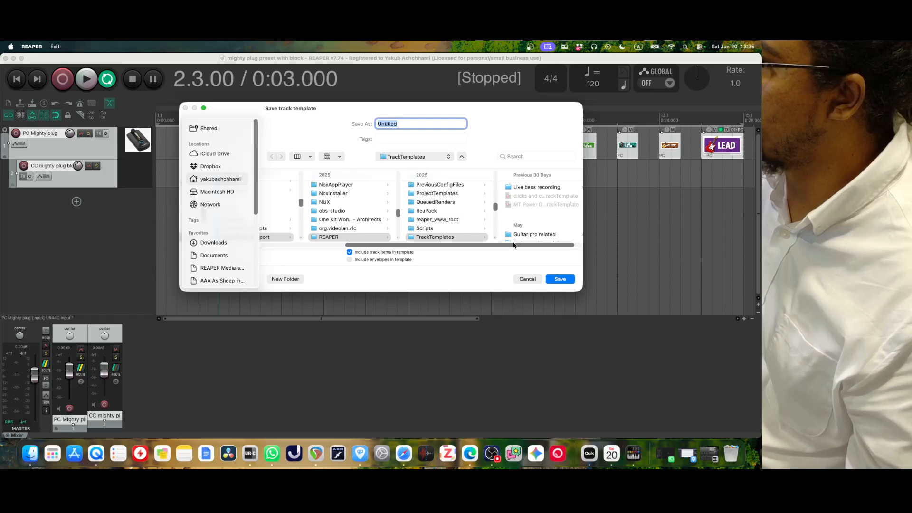
scroll(514, 245, right, 1)
scroll(537, 223, down, 3)
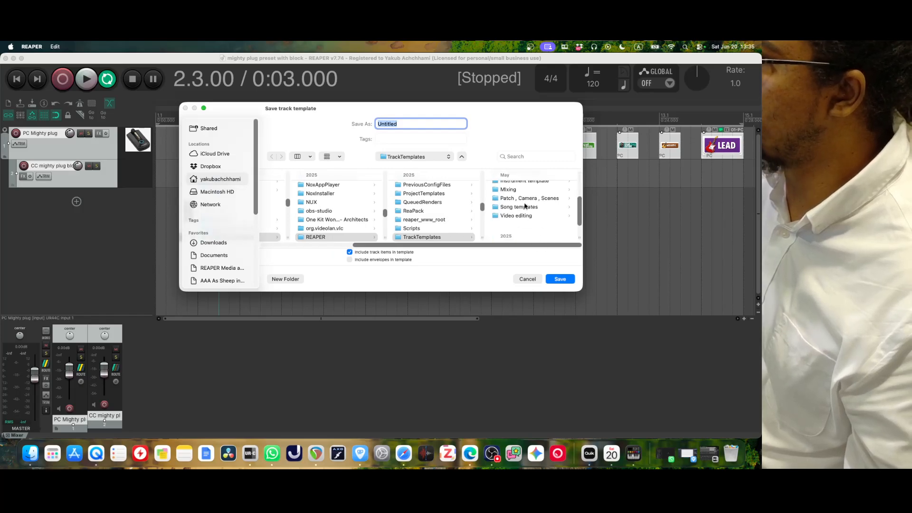
click(526, 200)
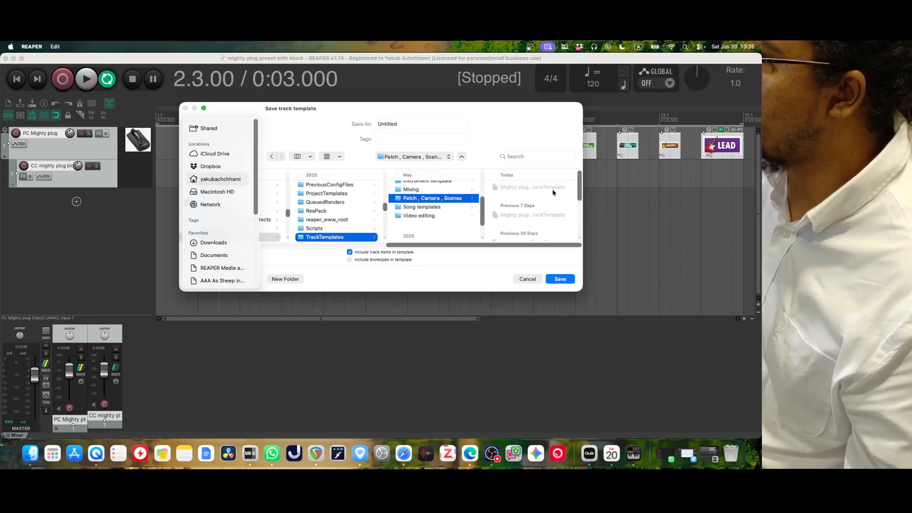
click(532, 188)
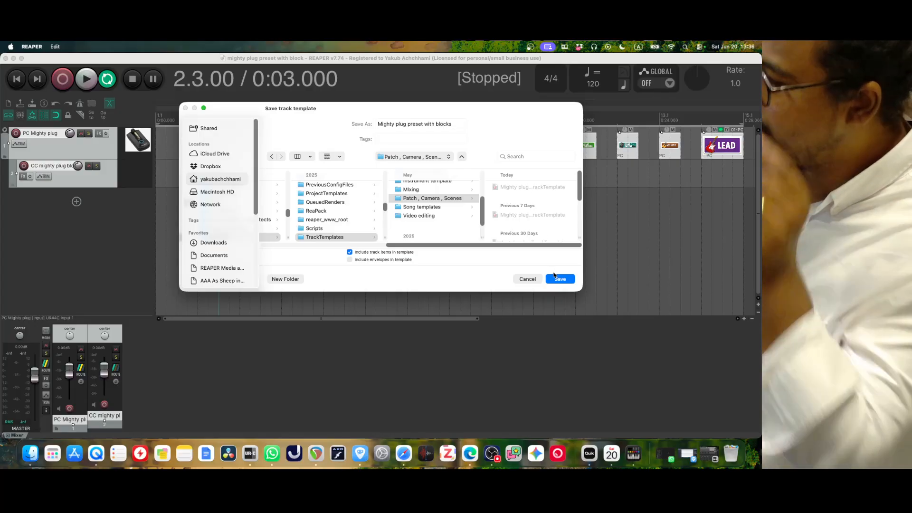
click(561, 279)
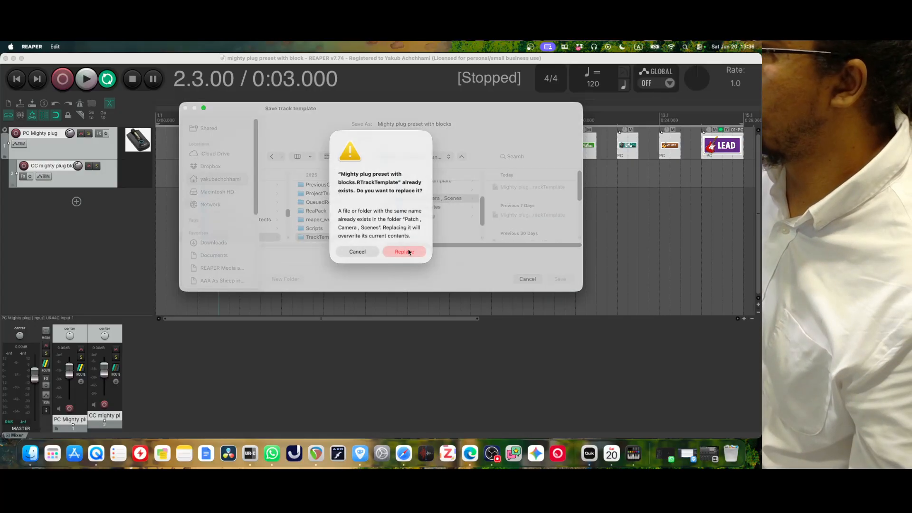
click(405, 252)
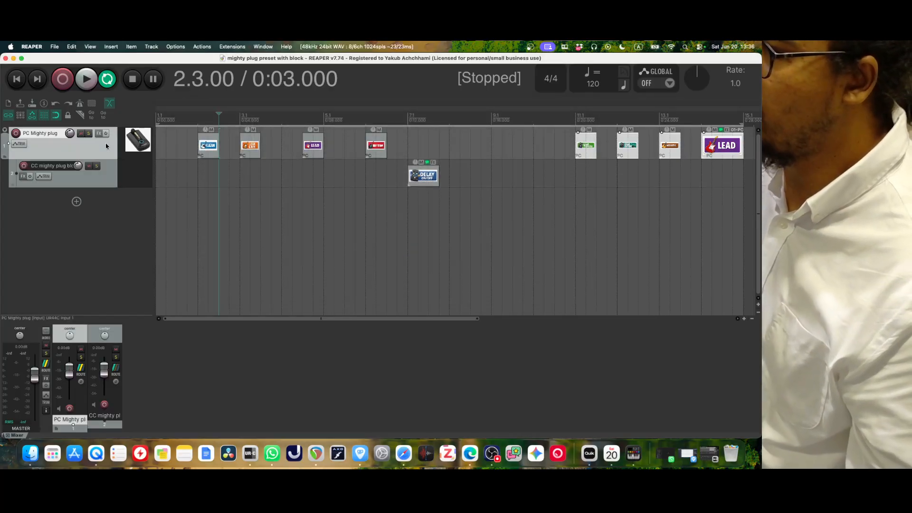
right_click(110, 152)
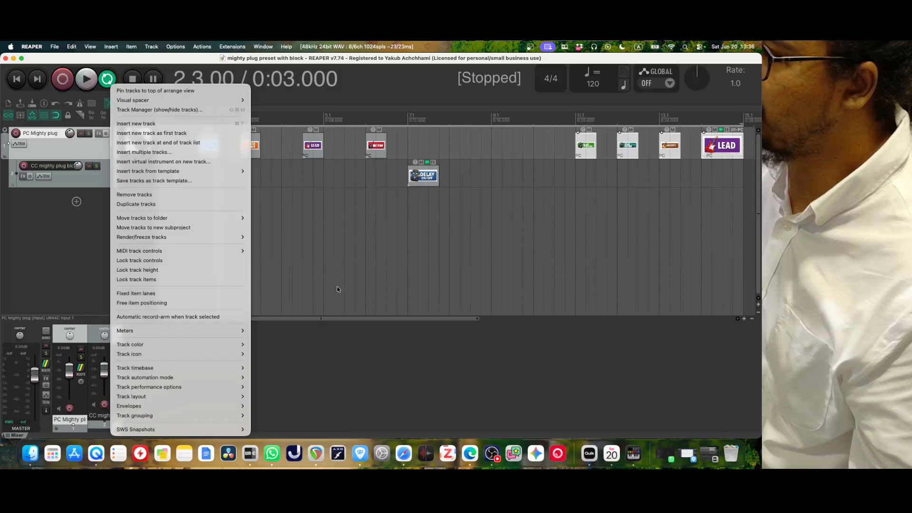
click(345, 317)
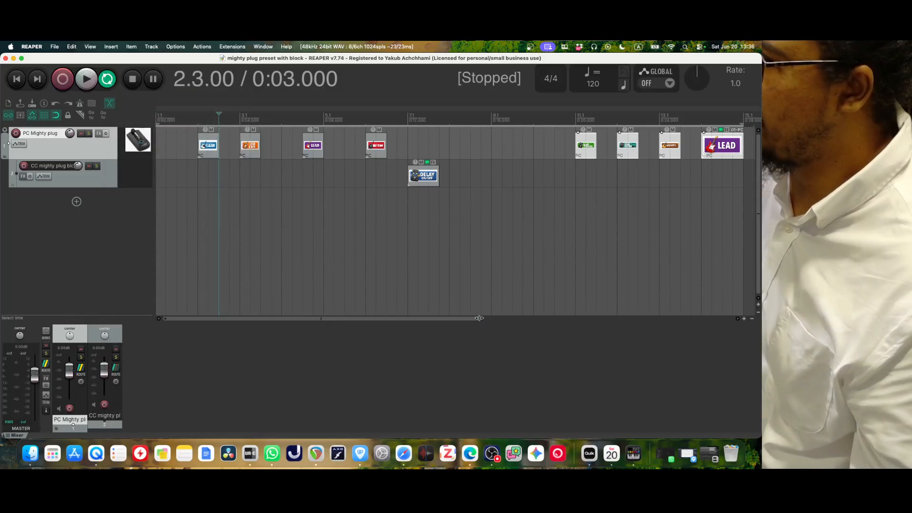
Move LOW GAIN, LEAD and RHYTHM back to back after CLEAN, and move the DELAY item to begin at bar 4.
drag(479, 318, 411, 318)
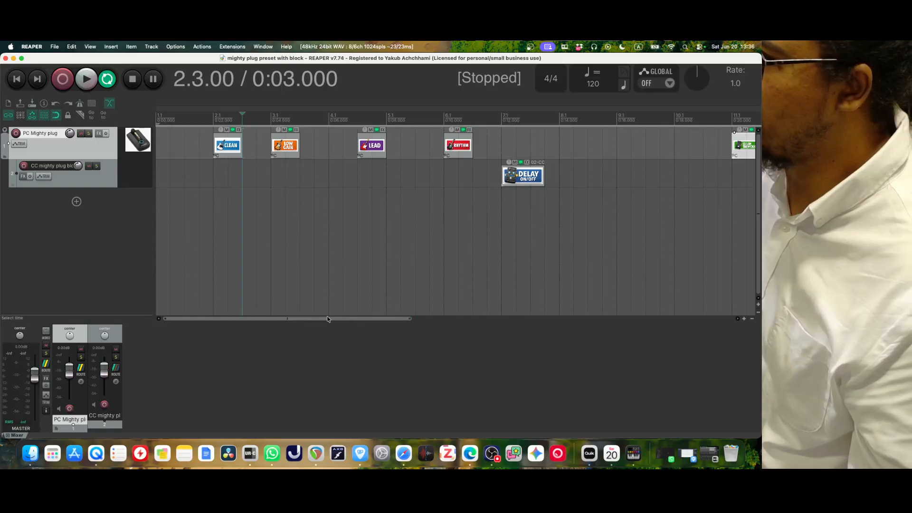
drag(285, 147, 252, 150)
drag(366, 148, 262, 151)
drag(463, 150, 323, 150)
drag(529, 183, 350, 188)
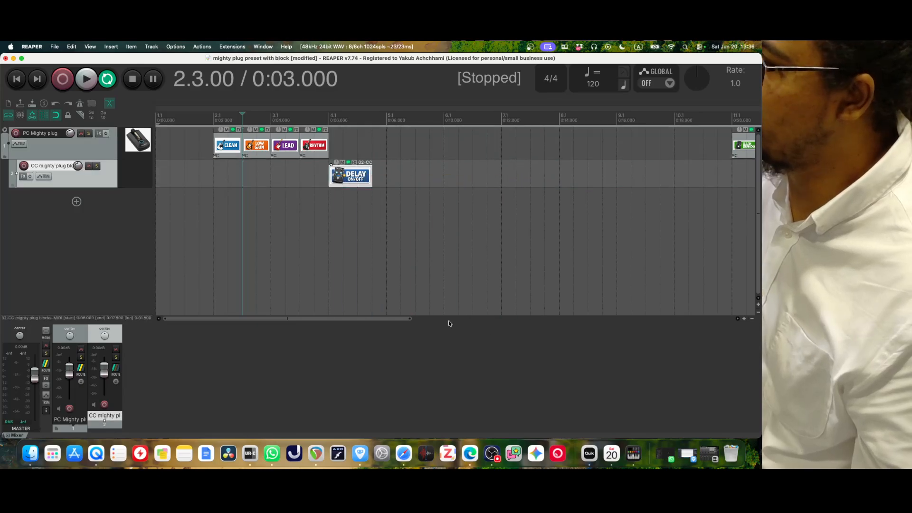
Move the four remaining preset items earlier together so that the green one begins where the DELAY item ends.
drag(408, 319, 515, 319)
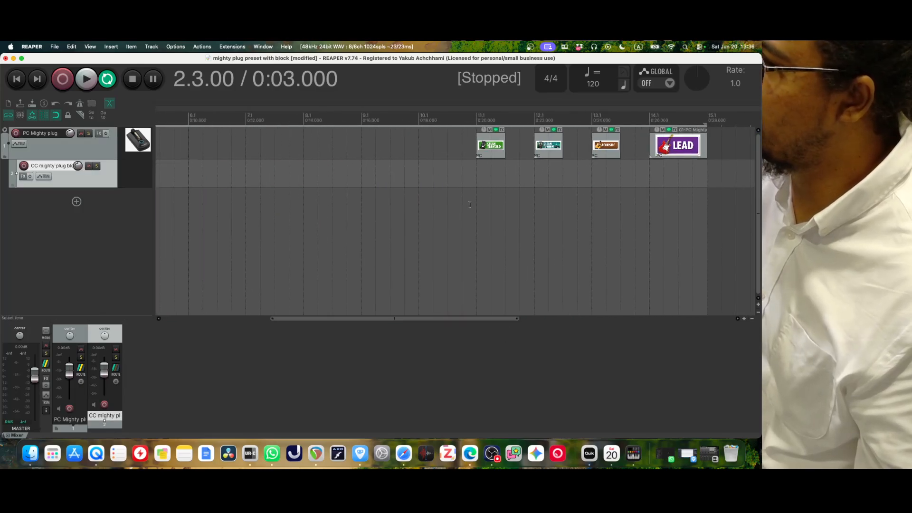
drag(460, 151, 365, 147)
drag(475, 318, 368, 318)
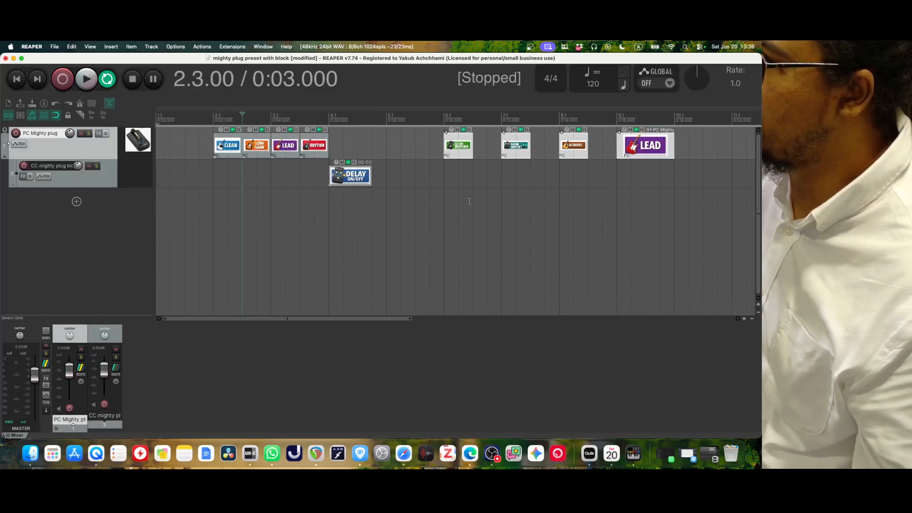
drag(463, 150, 377, 150)
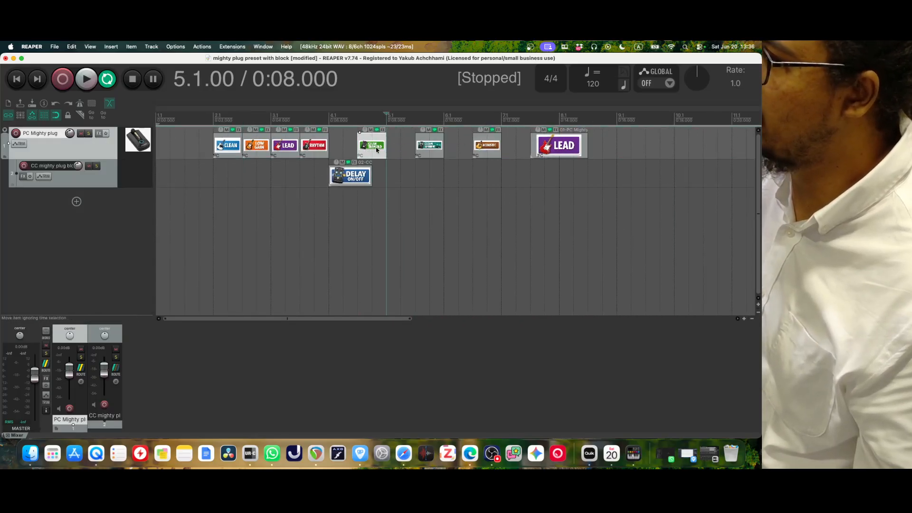
drag(663, 144, 386, 148)
Delete the last LEAD item and move the teal and ACOUSTIC preset items back to back after the green one.
click(582, 154)
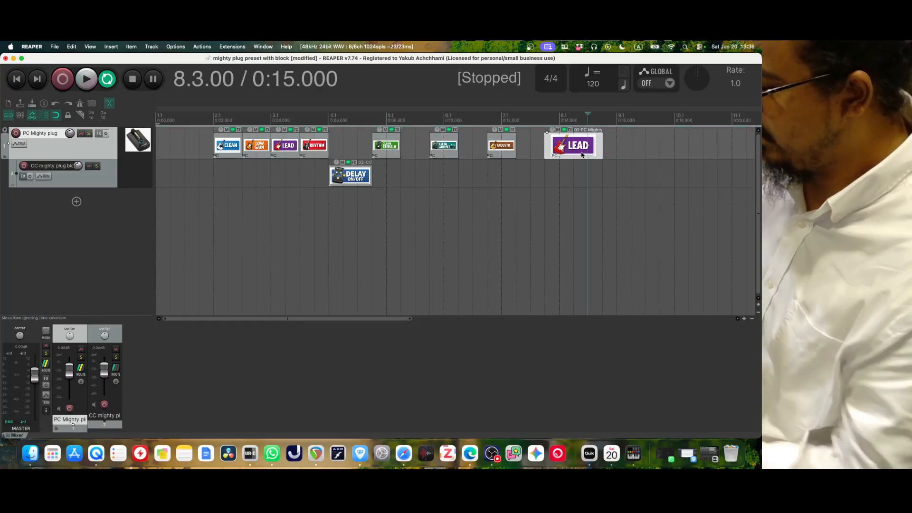
key(Delete)
drag(446, 153, 417, 153)
drag(510, 148, 454, 149)
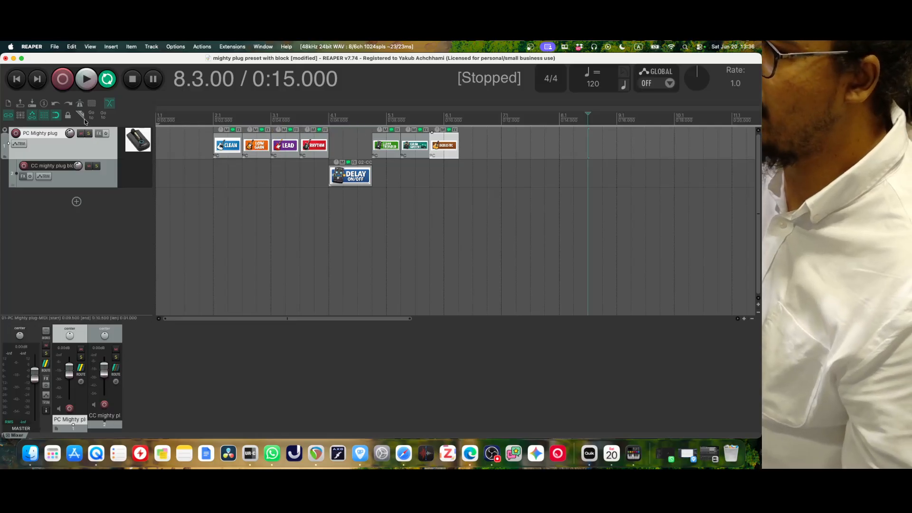
Save both rearranged tracks with their items over the existing track template "Mighty plug preset with blocks" in Patch , Camera , Scenes.
click(109, 151)
shift+click(105, 174)
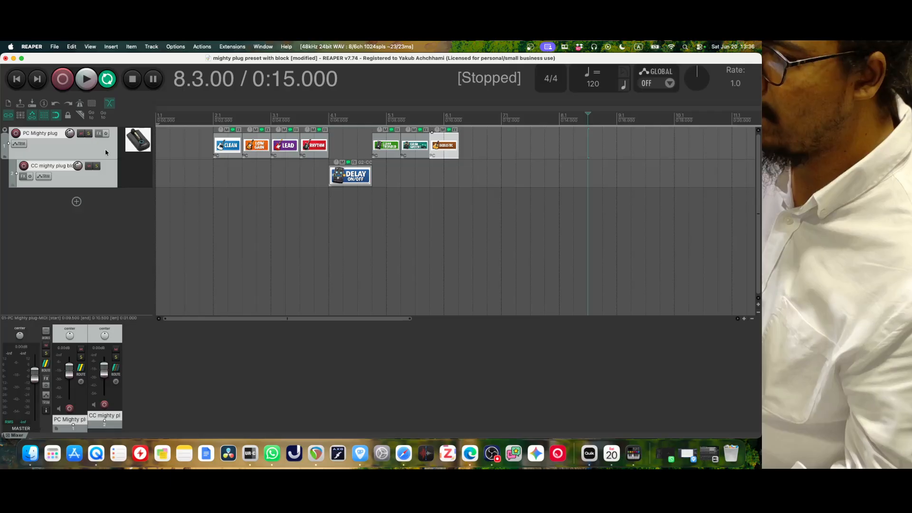
right_click(105, 153)
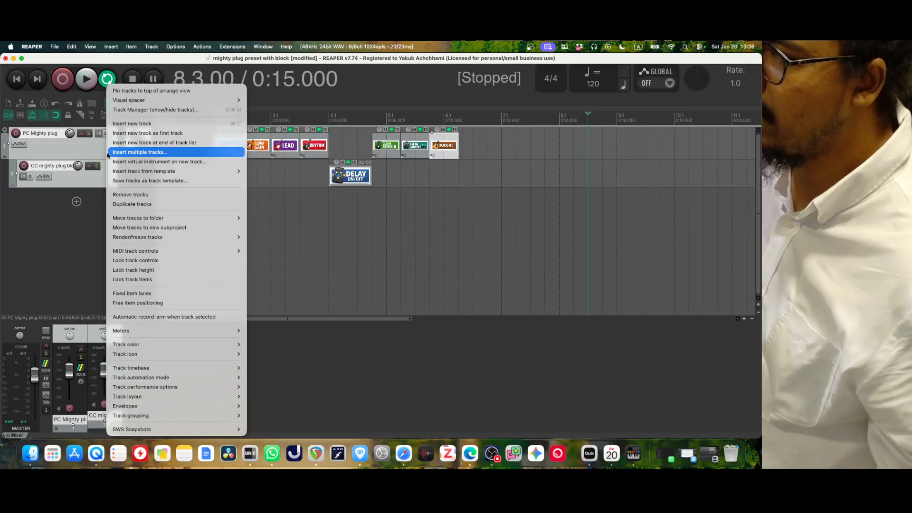
click(190, 183)
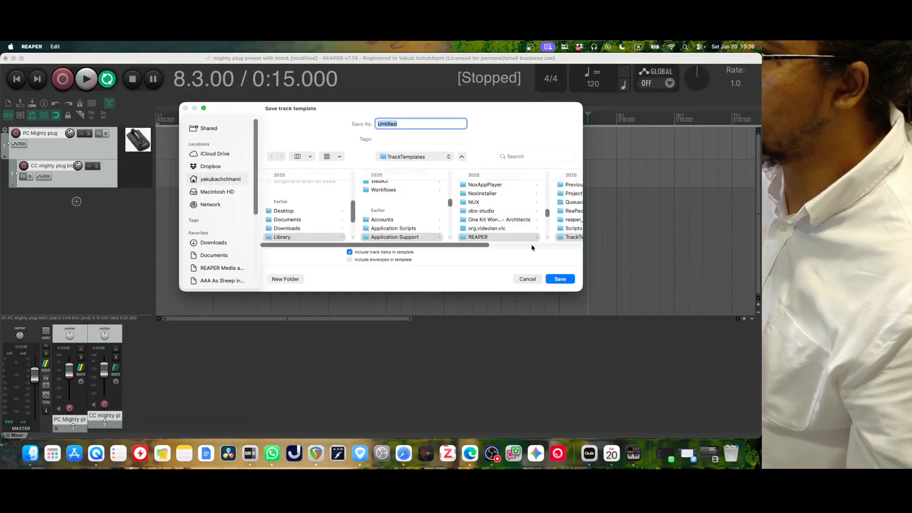
drag(487, 246, 555, 245)
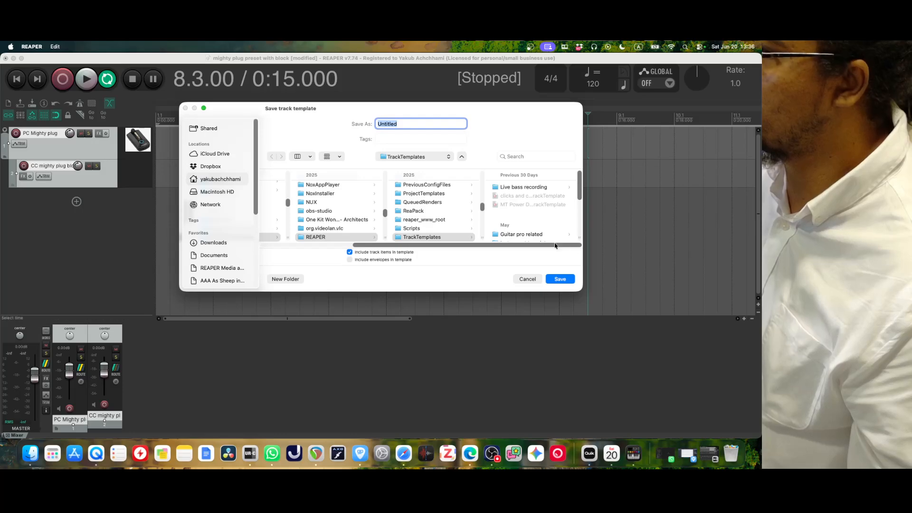
scroll(533, 227, down, 5)
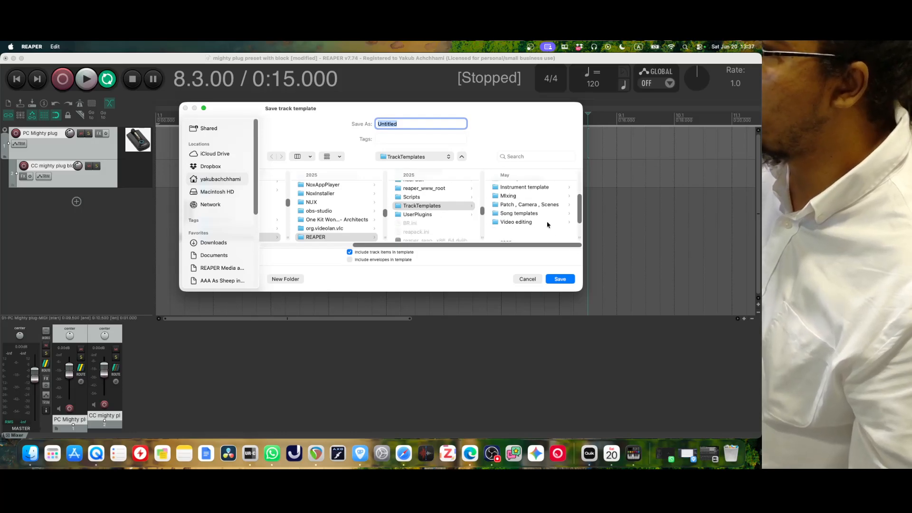
click(537, 205)
click(534, 188)
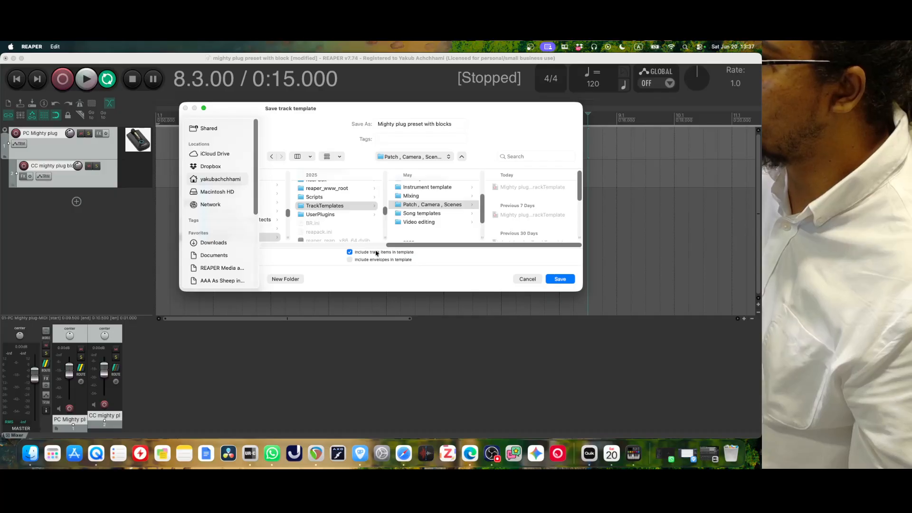
click(552, 282)
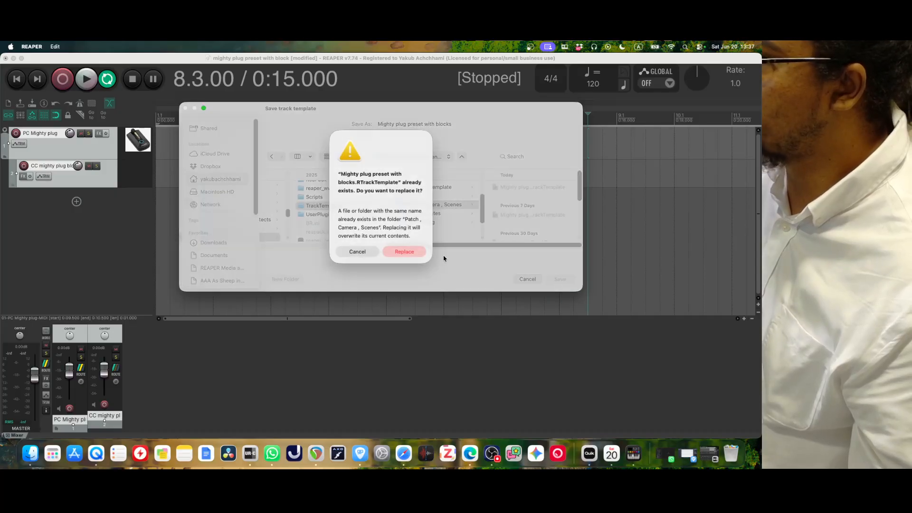
click(405, 252)
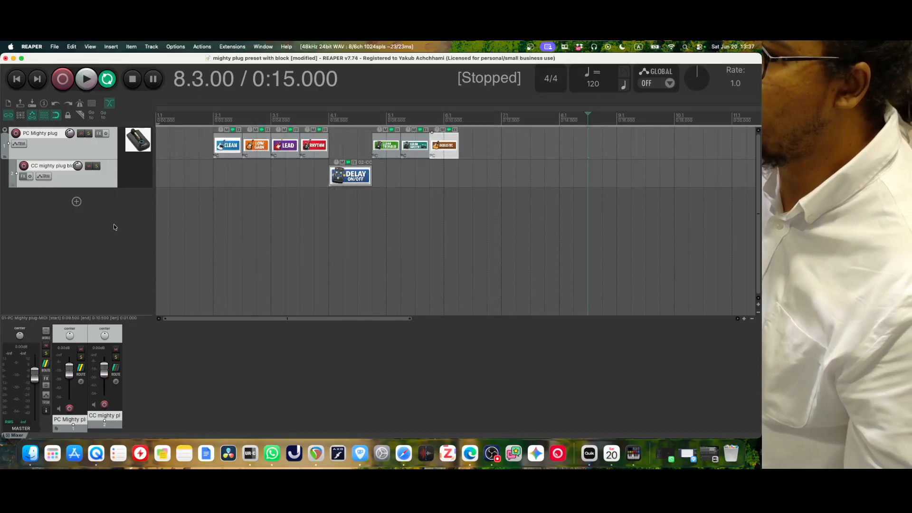
Remove both tracks and insert them again from the track template "Mighty plug preset with blocks" in Patch , Camera , Scenes.
right_click(106, 188)
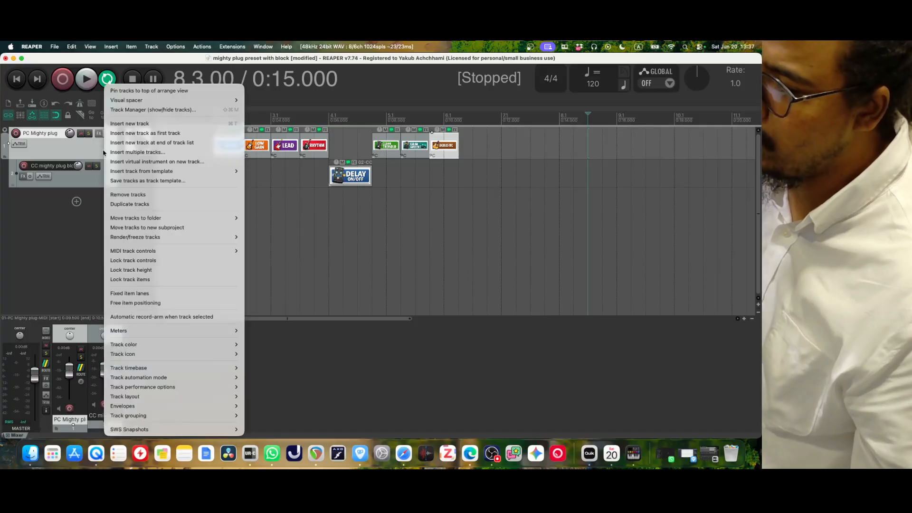
click(127, 195)
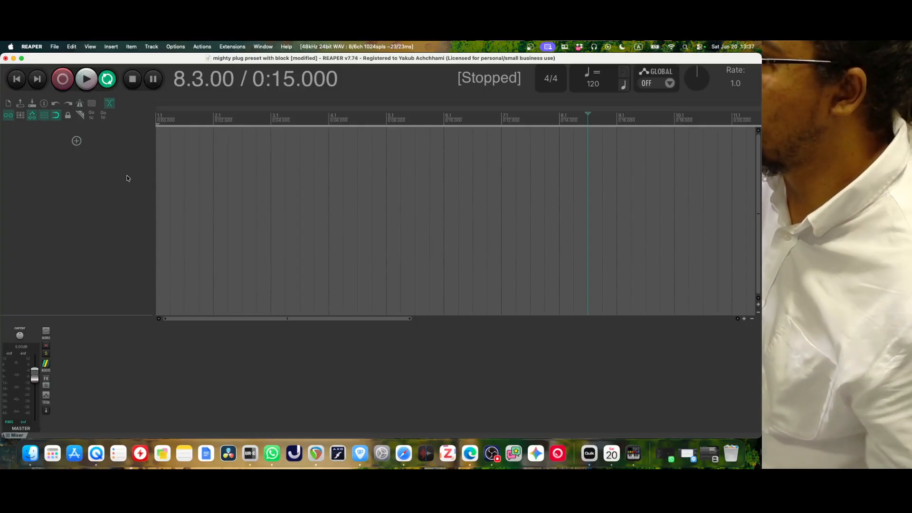
right_click(87, 161)
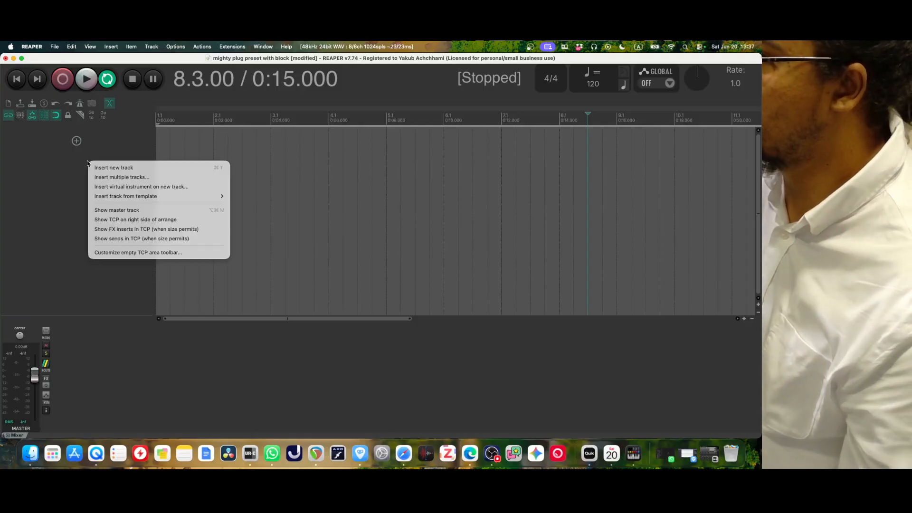
mouse_move(126, 200)
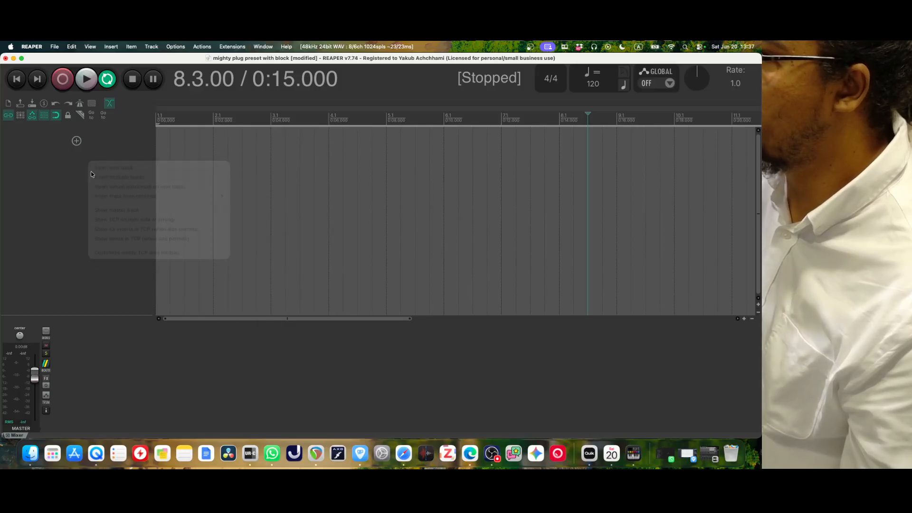
right_click(107, 161)
mouse_move(169, 197)
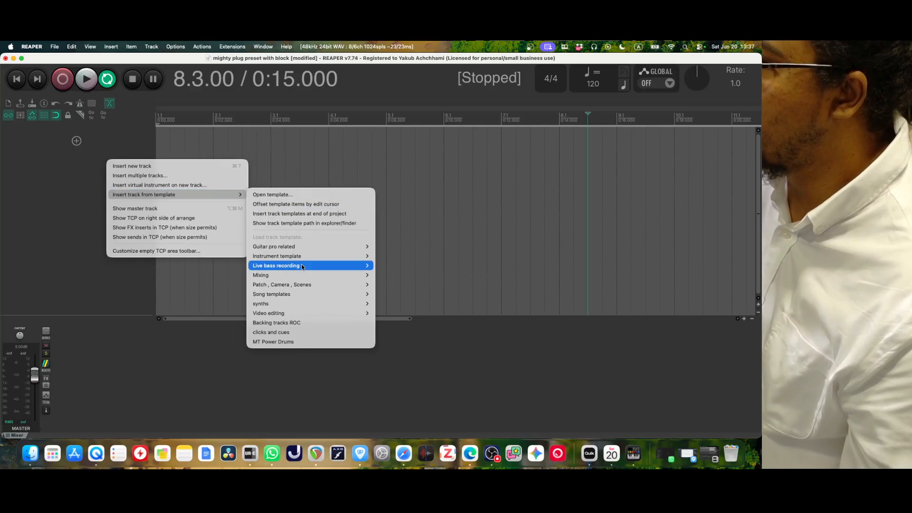
mouse_move(306, 285)
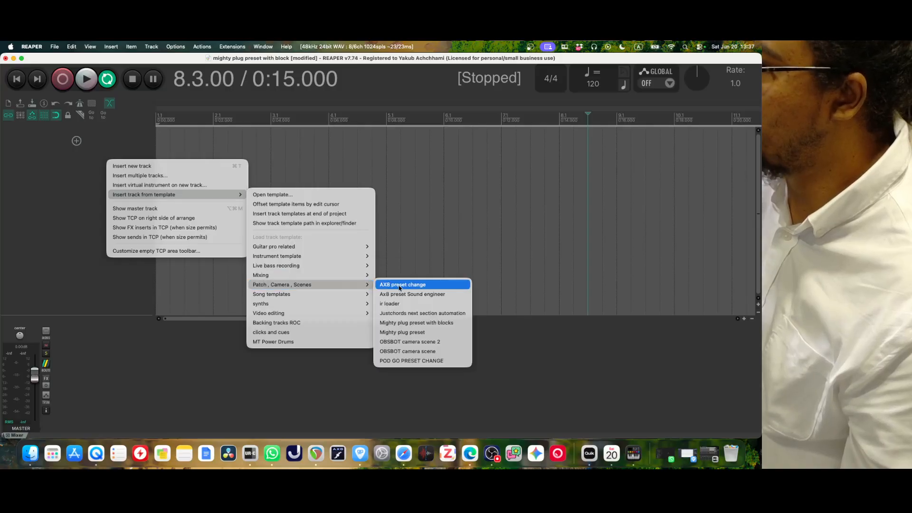
click(432, 325)
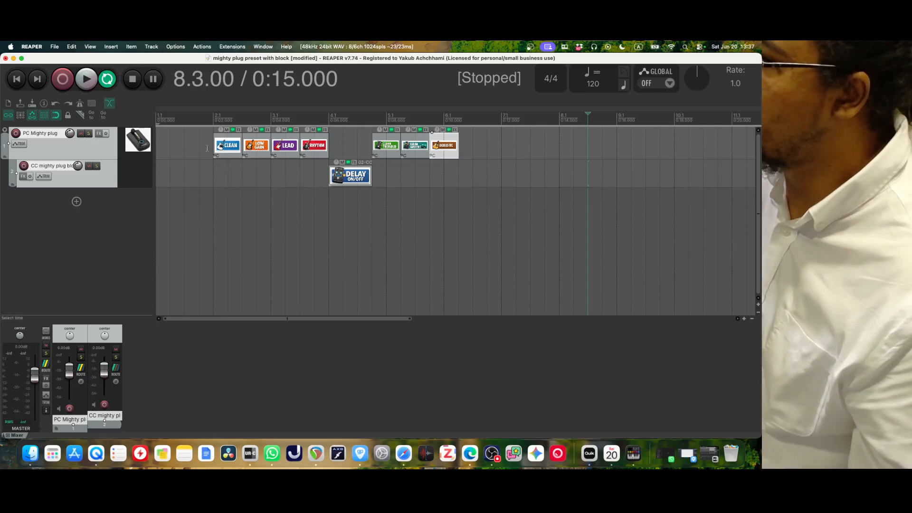
Copy all the preset and DELAY items, and delete every item except CLEAN at bar 2.
drag(208, 149, 501, 181)
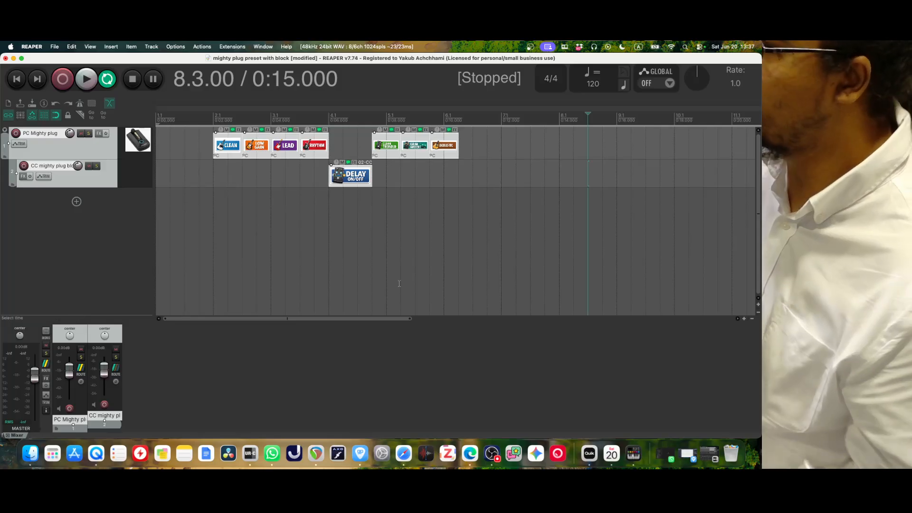
scroll(574, 312, down, 2)
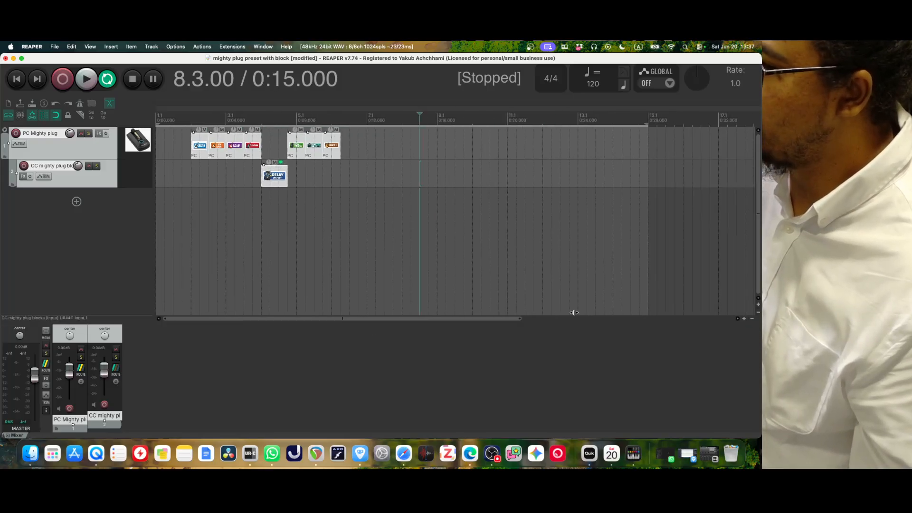
scroll(574, 312, down, 2)
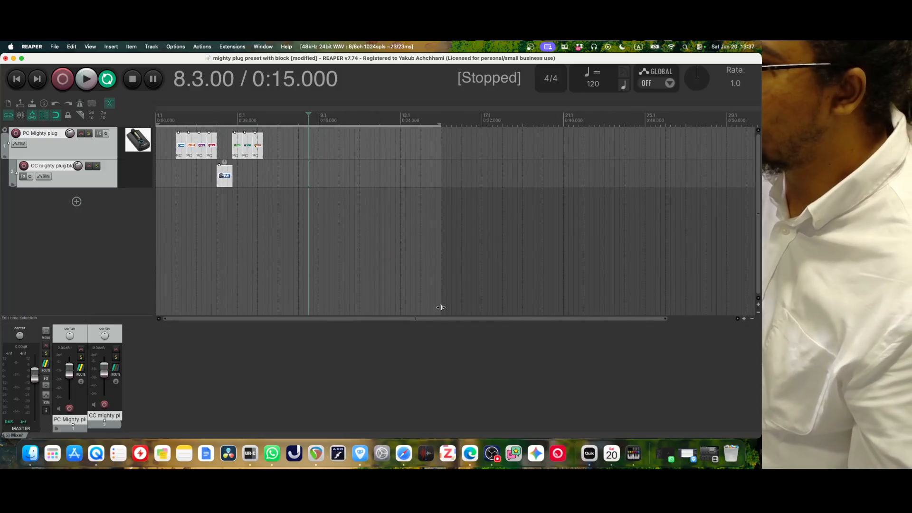
scroll(300, 206, up, 2)
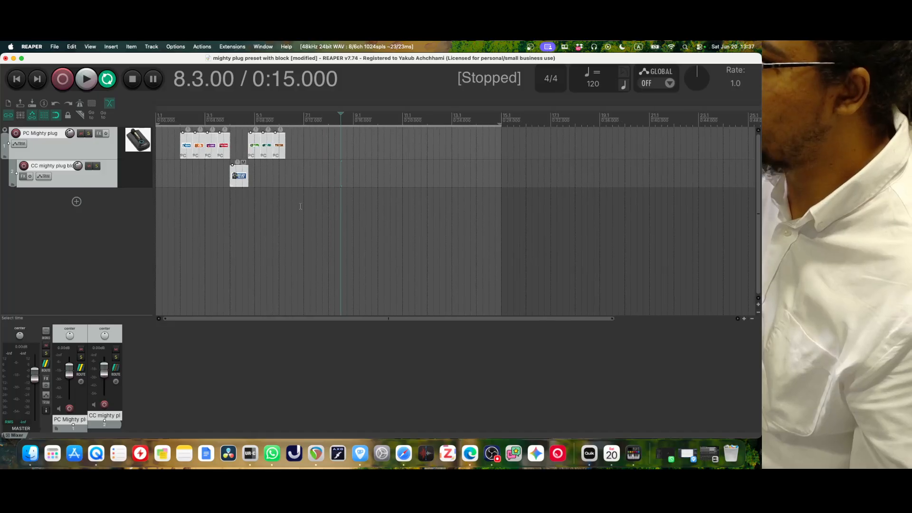
click(180, 117)
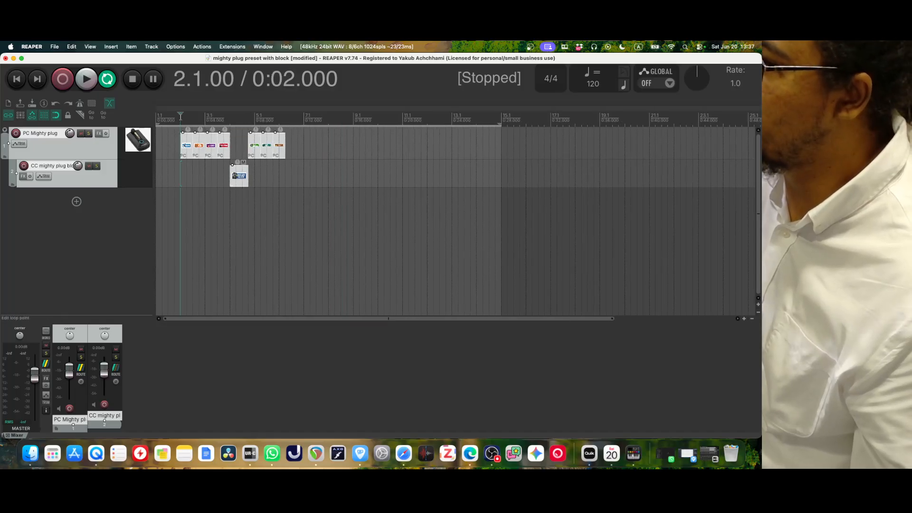
click(299, 138)
drag(312, 141, 198, 207)
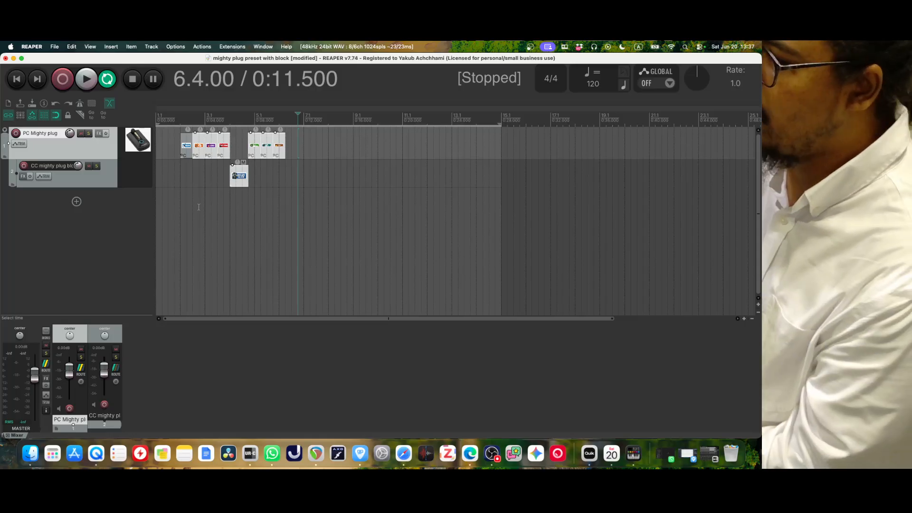
key(Delete)
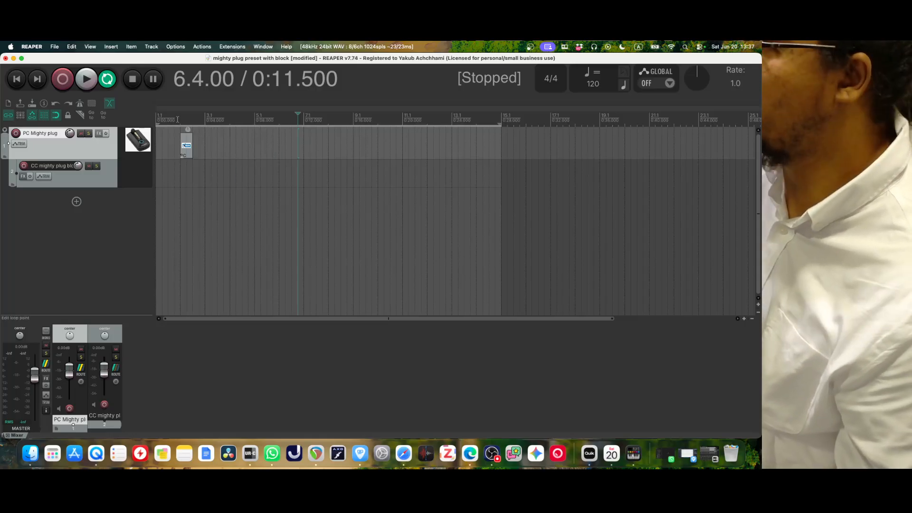
Paste the copied items at bar 7, delete all the pasted items except LOW GAIN, and move it to begin at bar 7.
click(303, 117)
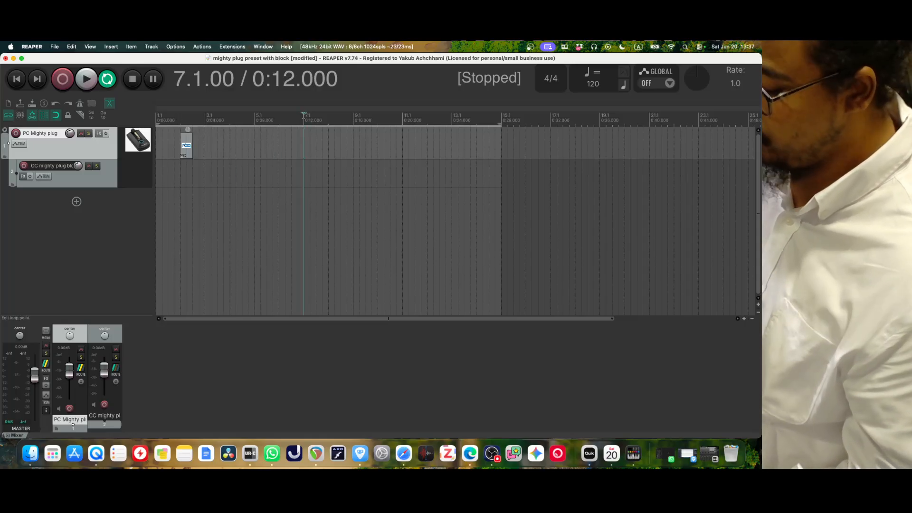
key(super+v)
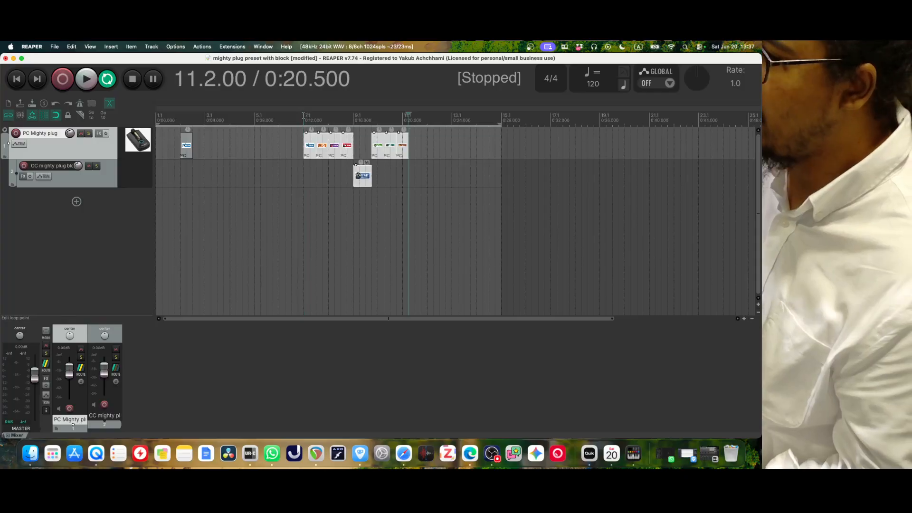
click(315, 153)
key(Delete)
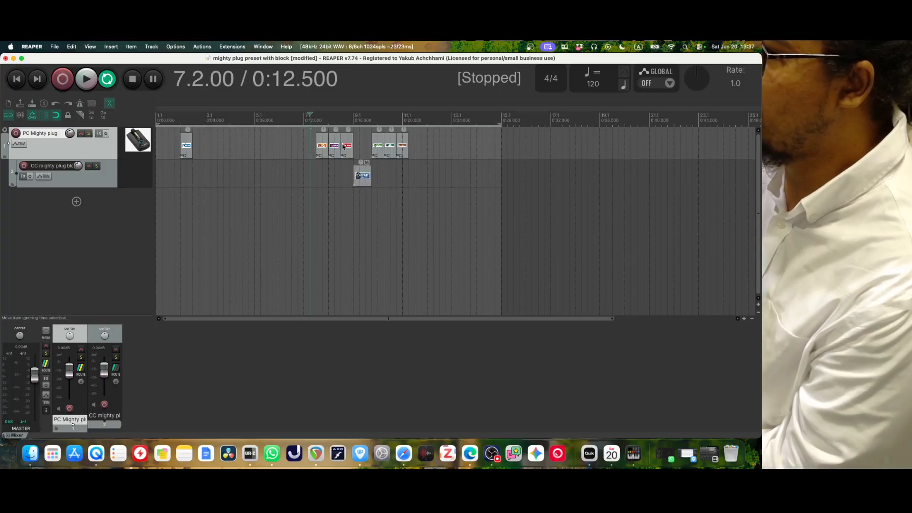
drag(429, 134, 336, 204)
key(Delete)
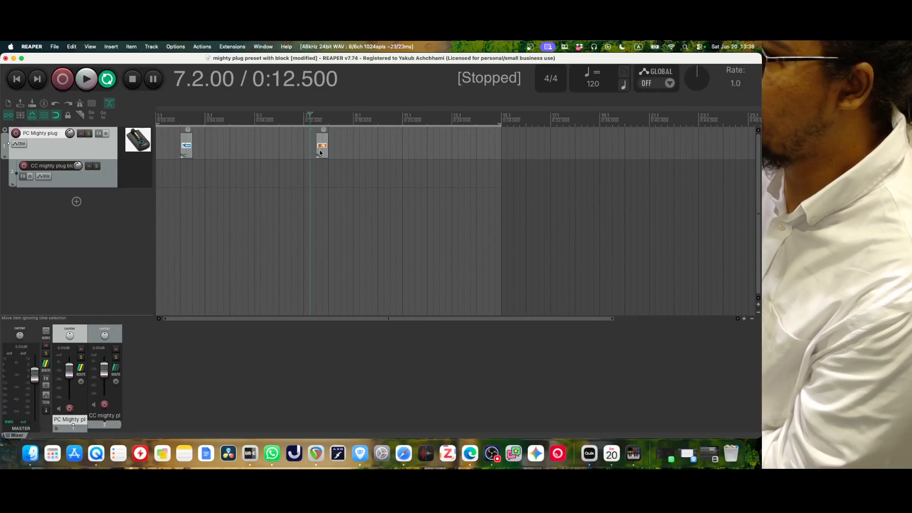
drag(320, 153, 308, 152)
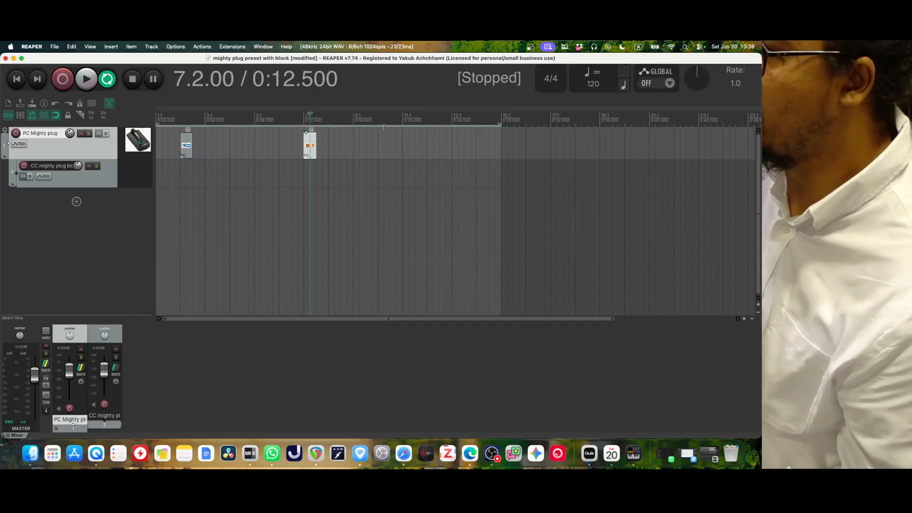
Paste the copied items at bar 11 and keep only RHYTHM from them, placed at the start of bar 11.
click(402, 119)
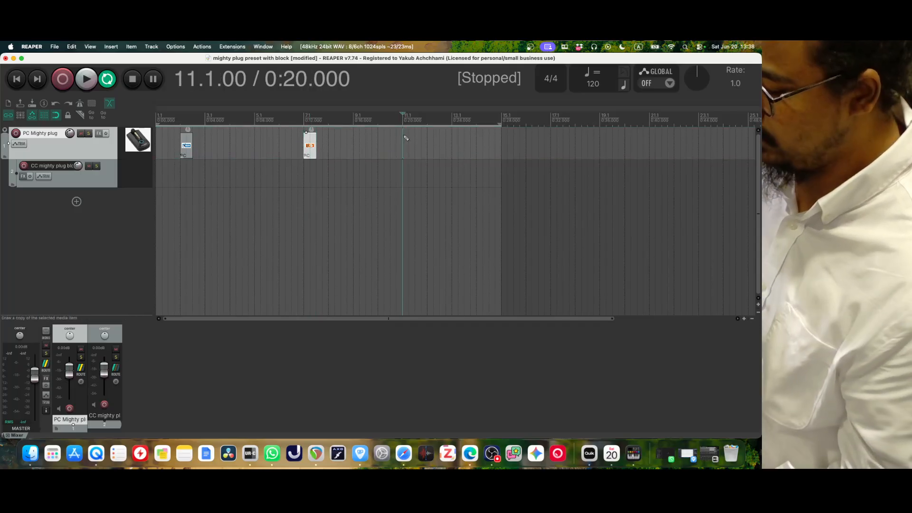
key(cmd+v)
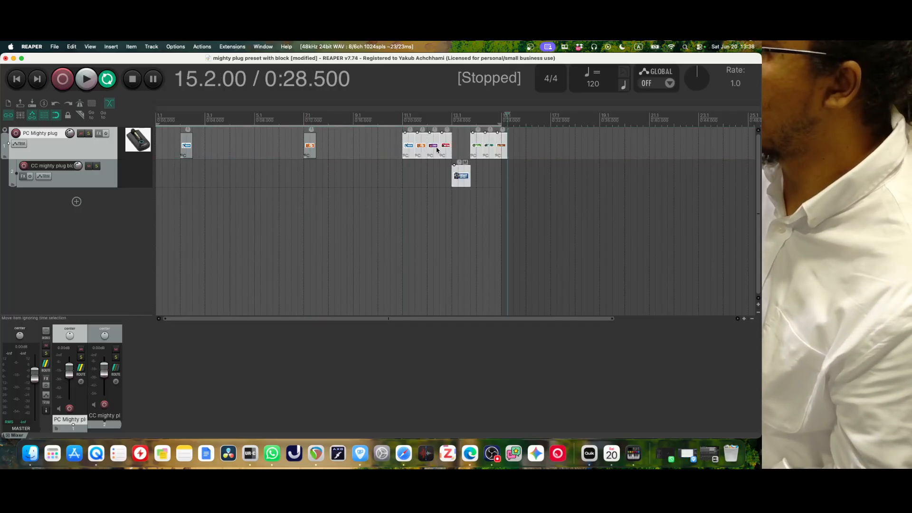
click(437, 150)
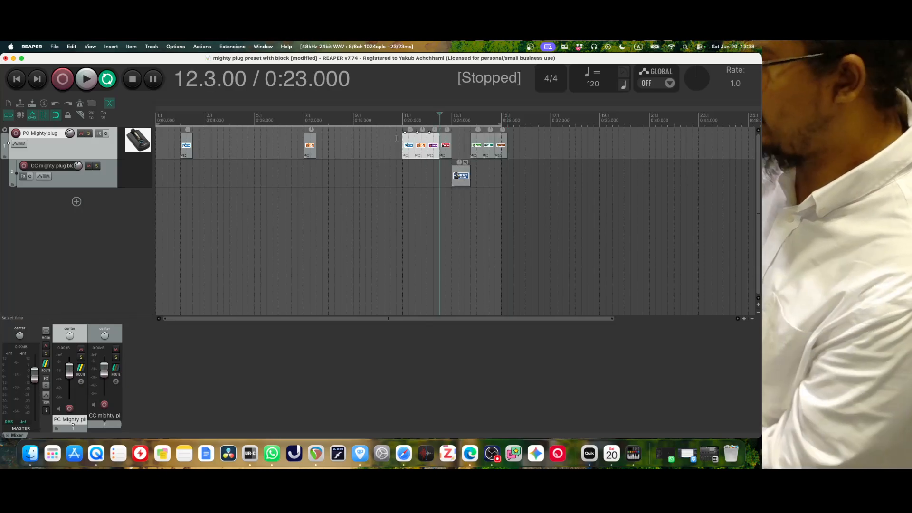
key(Delete)
drag(527, 148, 413, 151)
key(Delete)
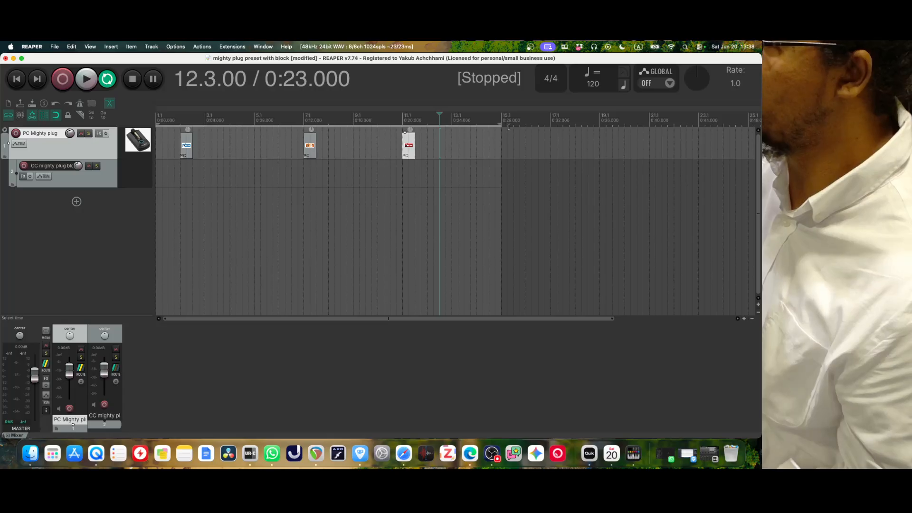
Paste the copied items at bar 15, delete all the pasted items except LEAD, and move it to begin at bar 15.
click(501, 119)
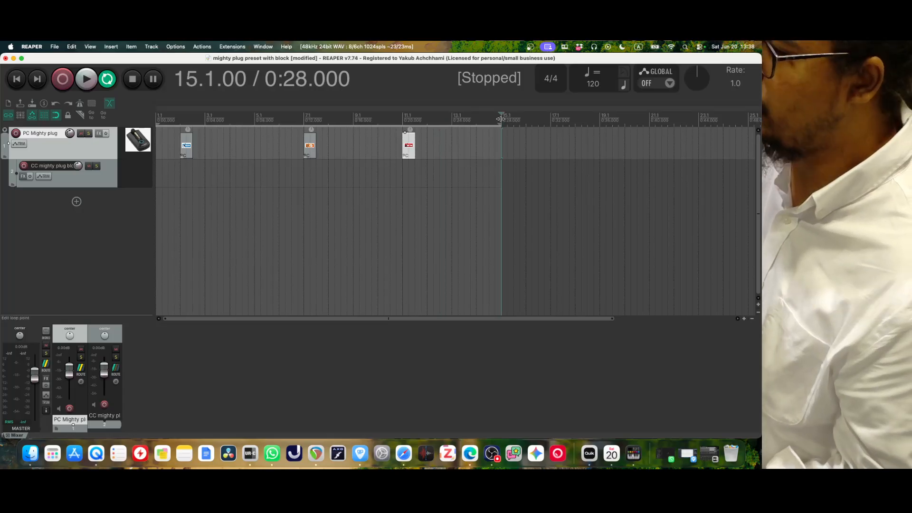
key(super+b)
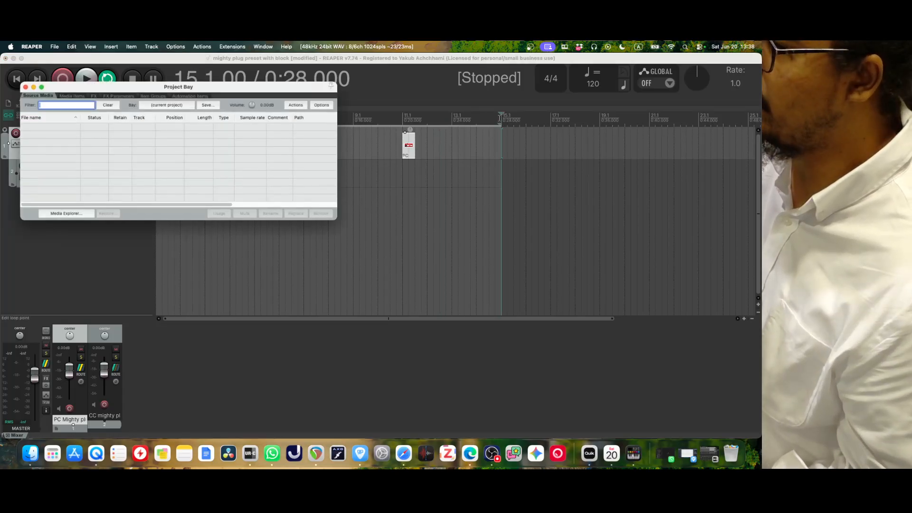
click(25, 87)
key(super+v)
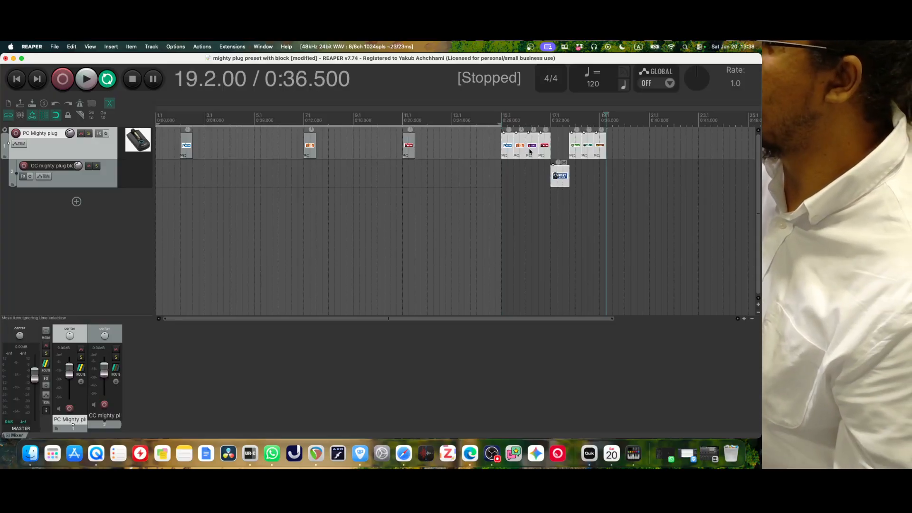
click(531, 150)
drag(487, 147, 526, 157)
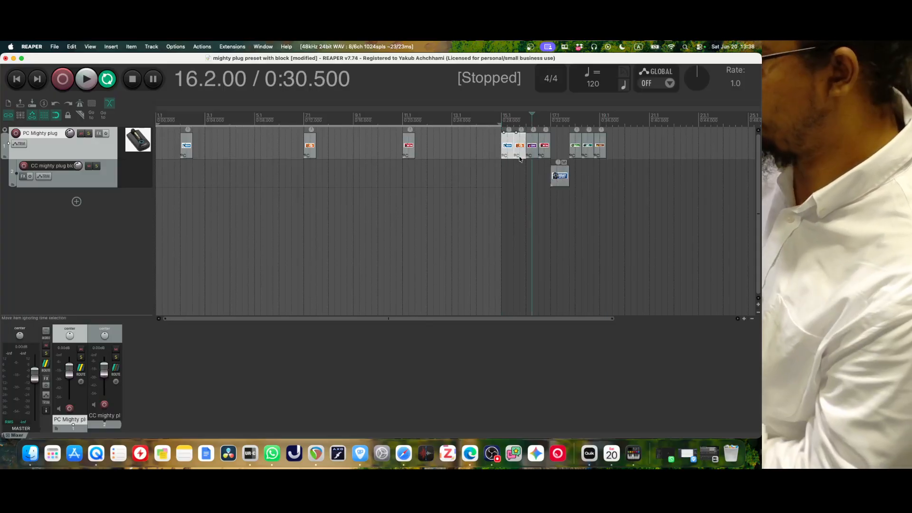
key(Delete)
drag(614, 151, 546, 187)
key(Delete)
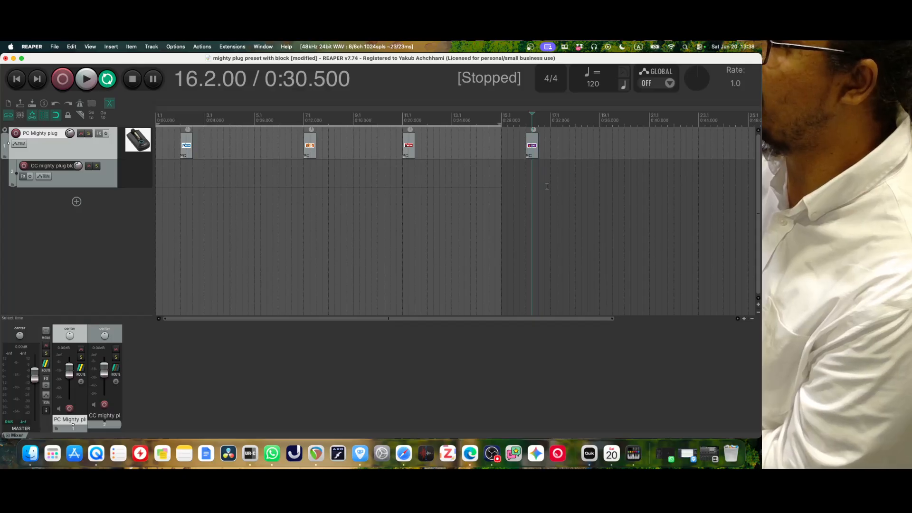
drag(529, 151, 504, 151)
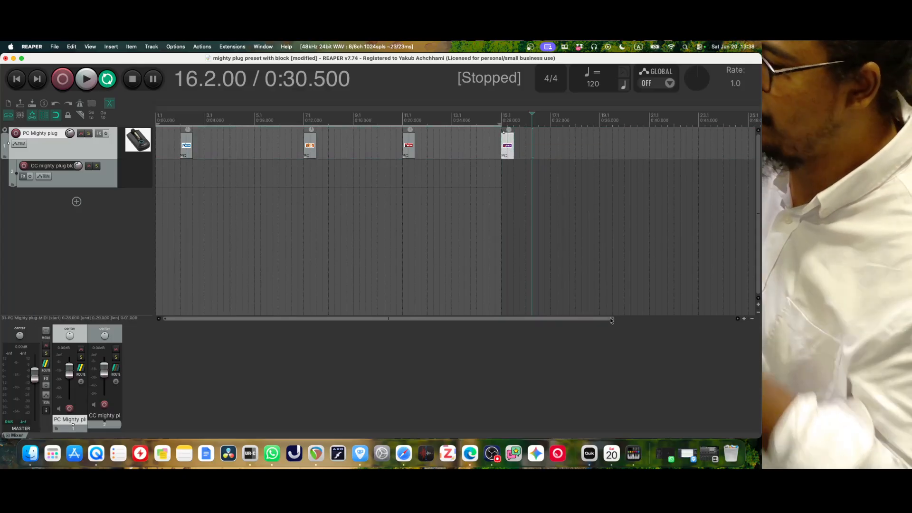
drag(613, 318, 470, 322)
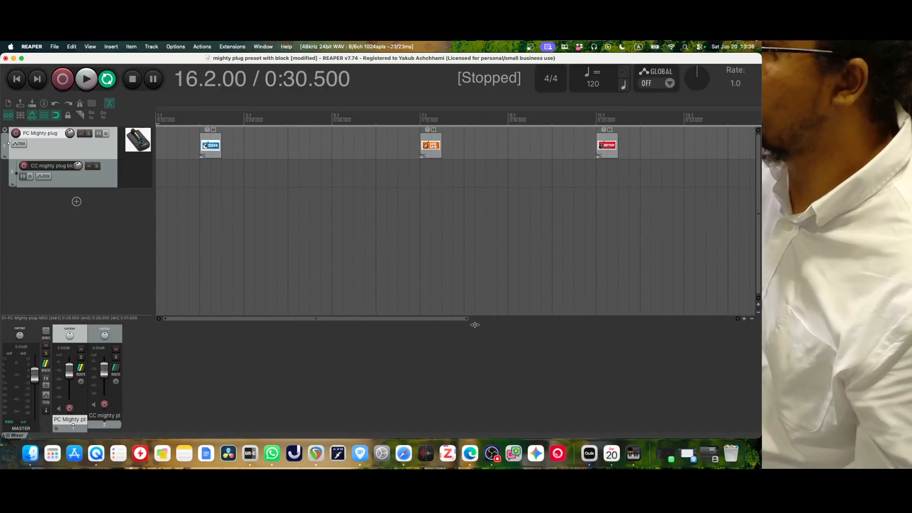